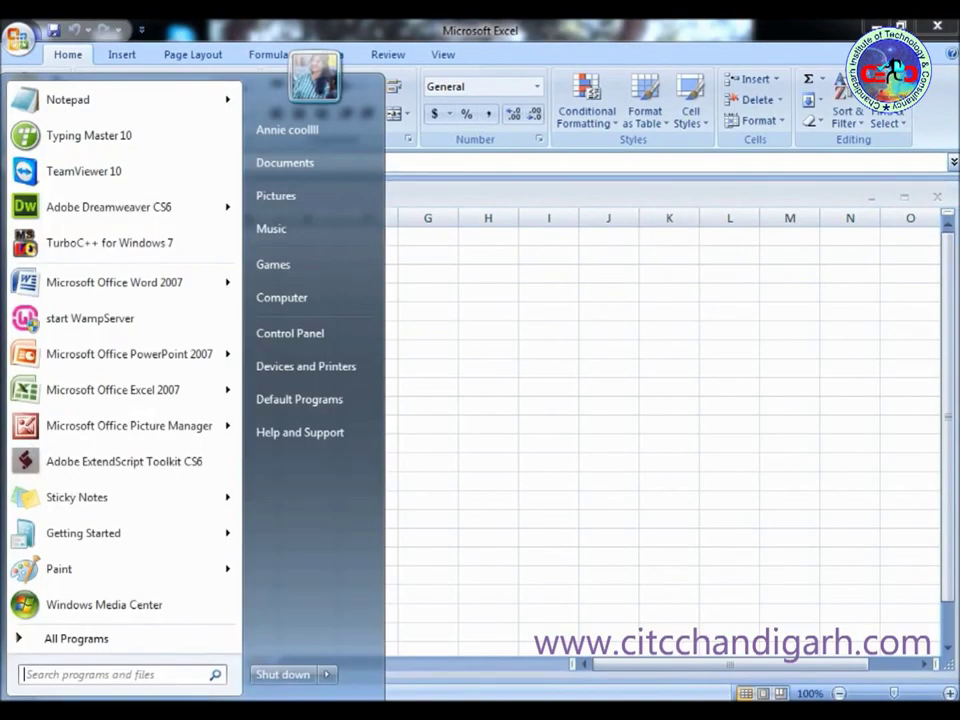
Step: Open Microsoft Office Excel 2007 from the installed Microsoft Office programs
{"action": "left_click", "coordinate": [64, 638]}
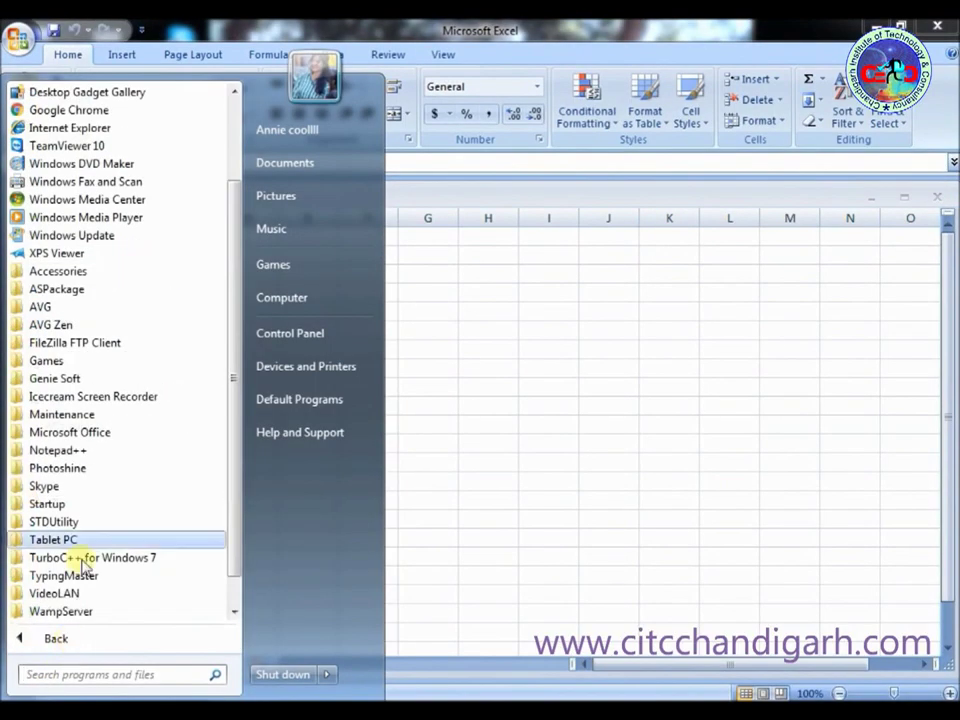
{"action": "left_click", "coordinate": [64, 433]}
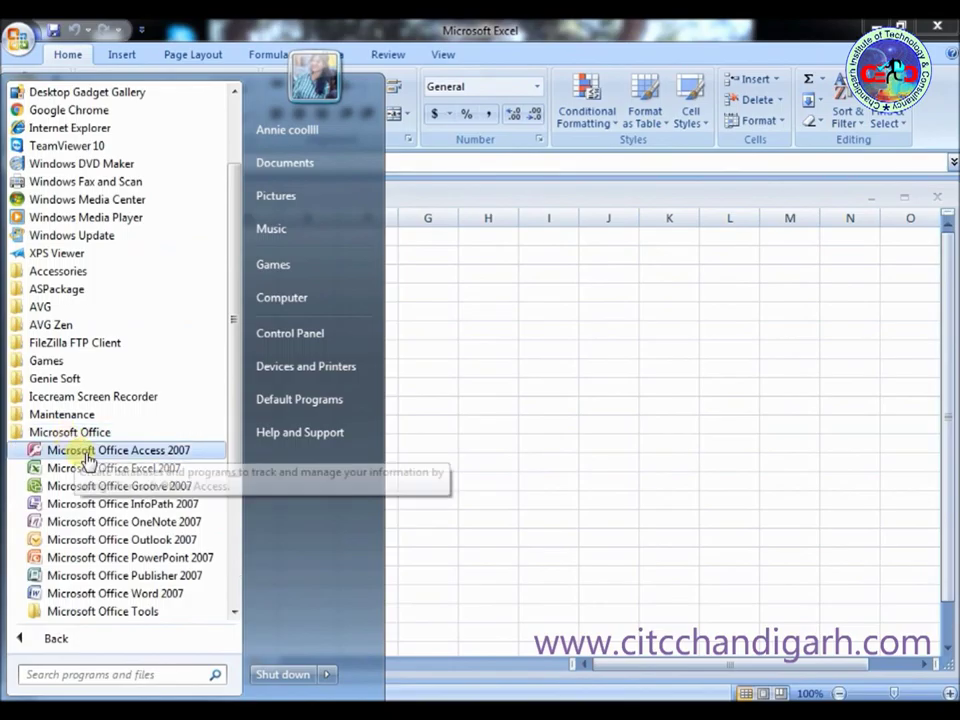
{"action": "left_click", "coordinate": [95, 468]}
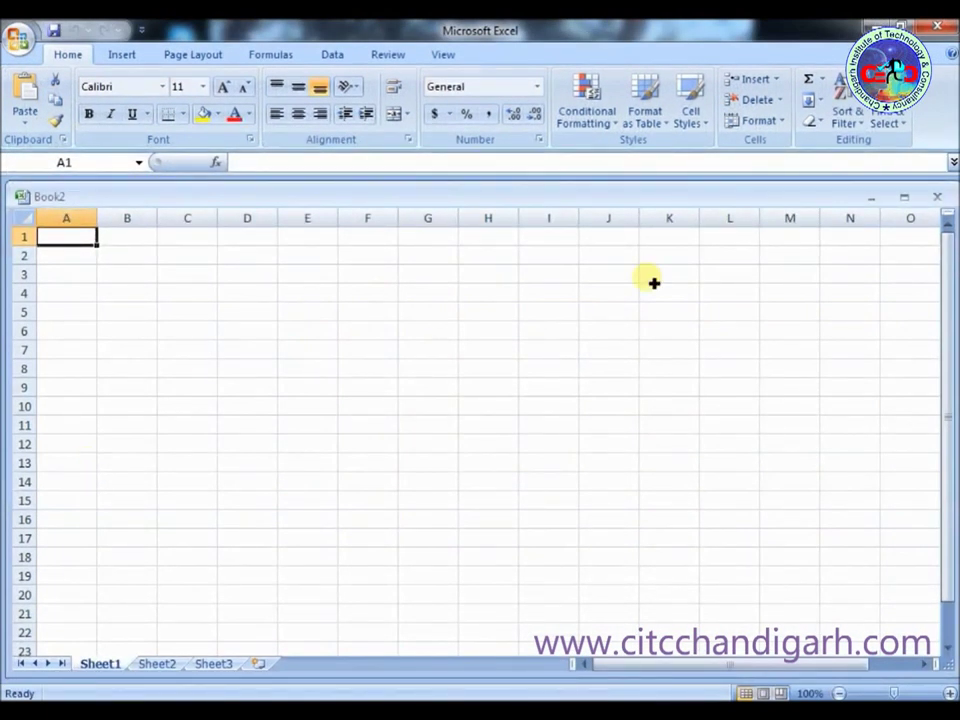
Step: Widen column I to almost three times its width and make row 4 several times taller
{"action": "left_click", "coordinate": [548, 293]}
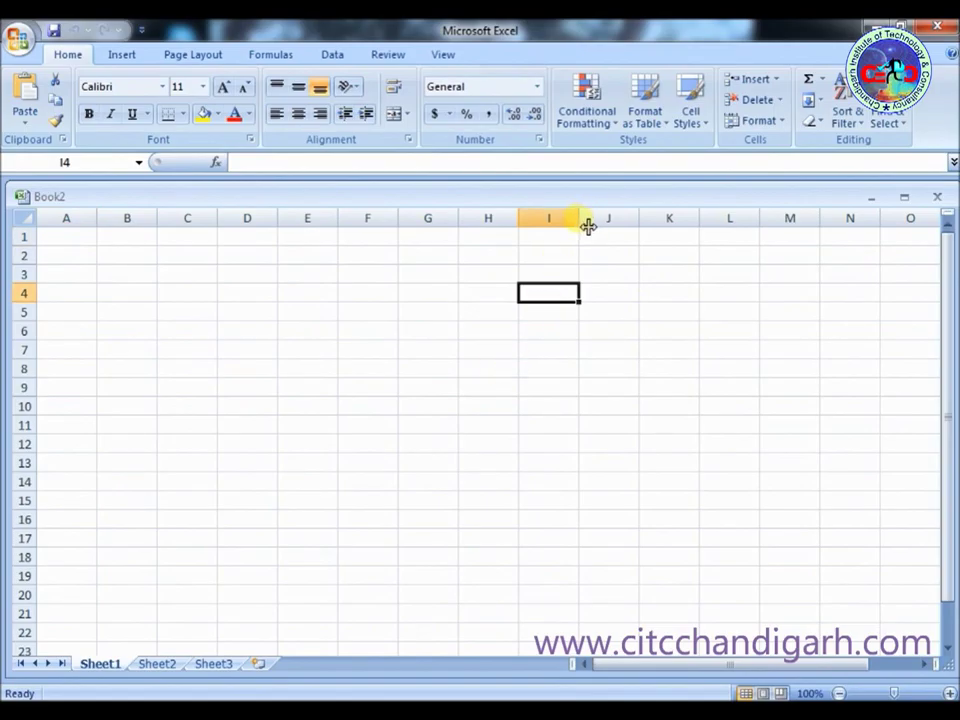
{"action": "left_click_drag", "start_coordinate": [588, 227], "coordinate": [686, 231]}
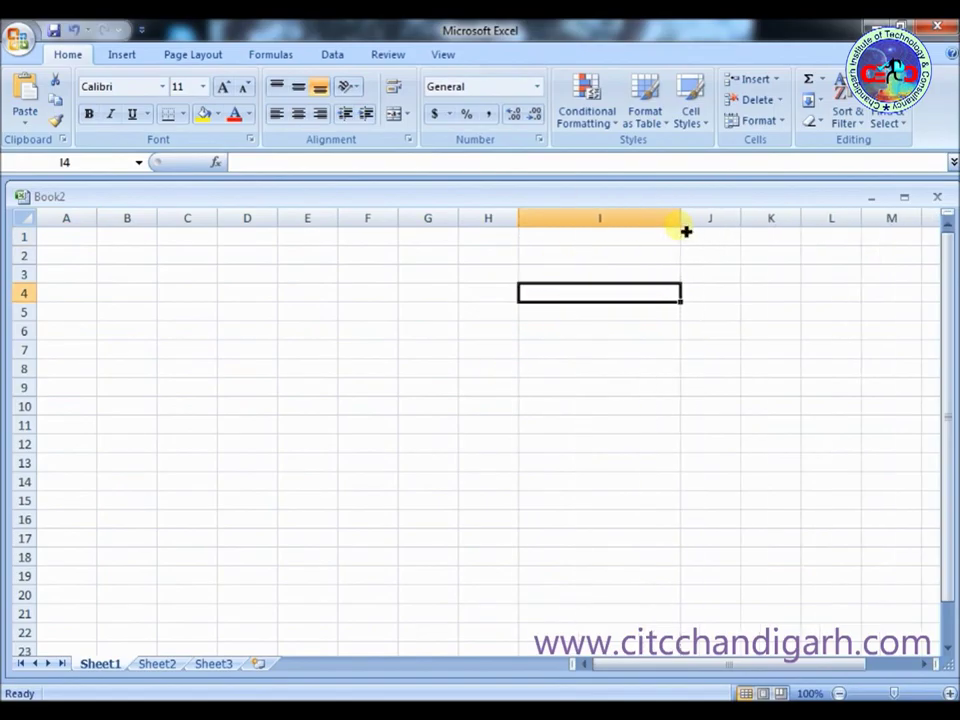
{"action": "left_click", "coordinate": [38, 302]}
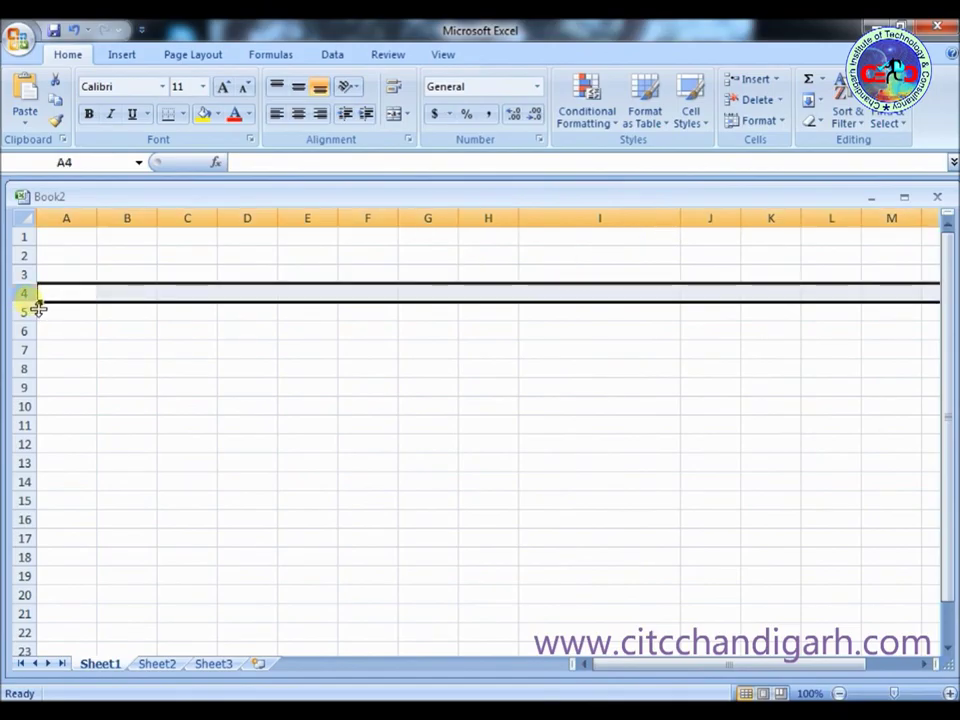
{"action": "left_click_drag", "start_coordinate": [38, 309], "coordinate": [29, 410]}
Step: Enter "welcome to excel" in cell I4 and format it in Adobe Devanagari at size 20
{"action": "left_click", "coordinate": [618, 383]}
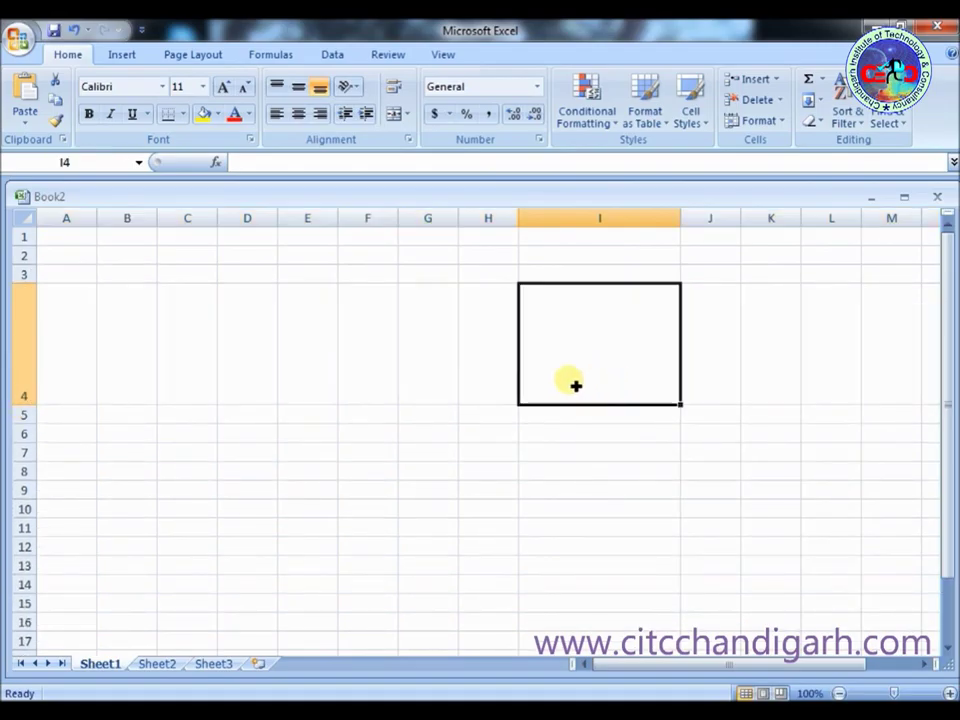
{"action": "type", "text": "welcome to excel"}
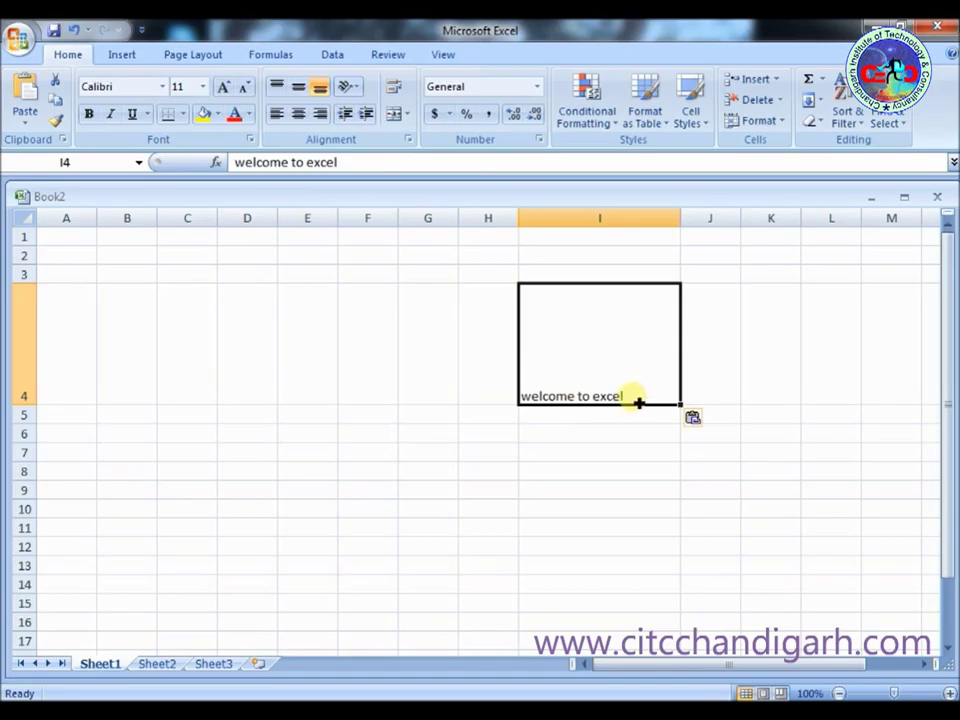
{"action": "left_click", "coordinate": [162, 88]}
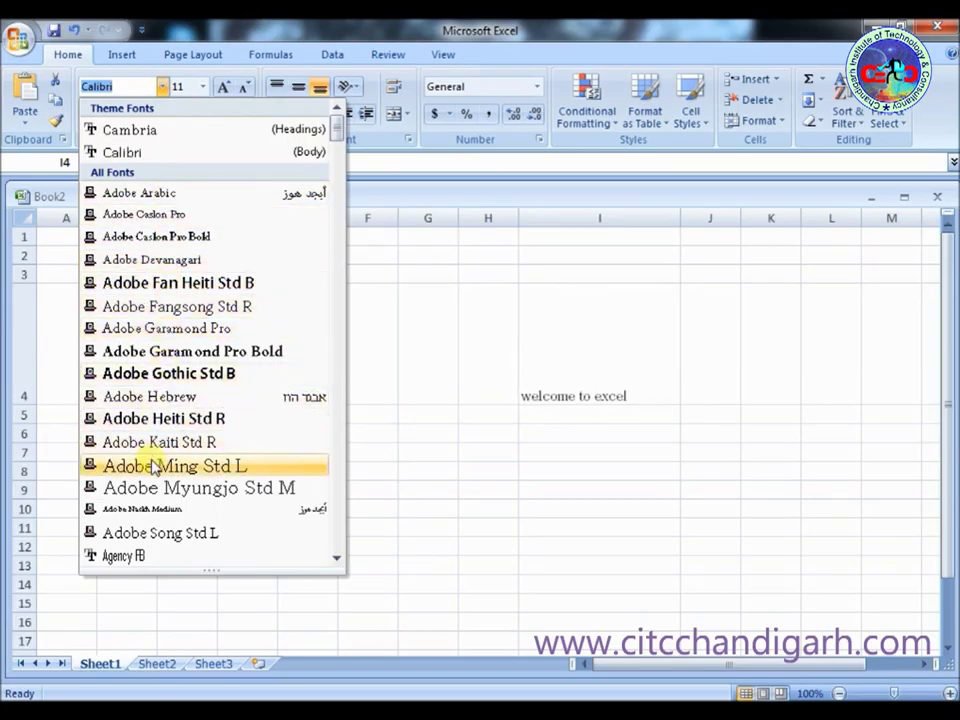
{"action": "left_click", "coordinate": [171, 262]}
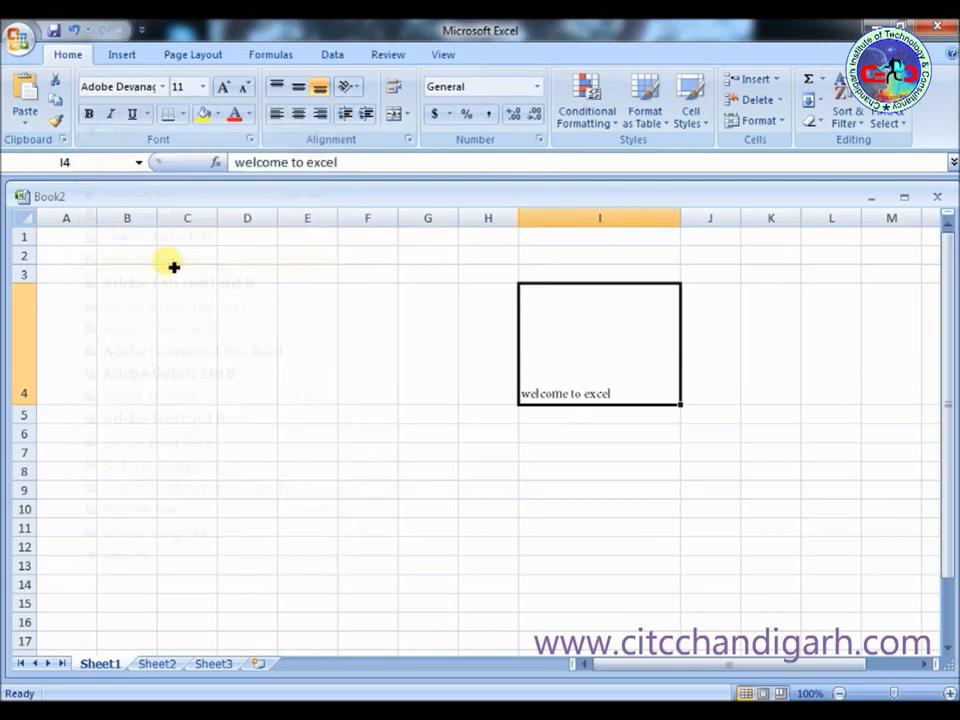
{"action": "left_click", "coordinate": [203, 87]}
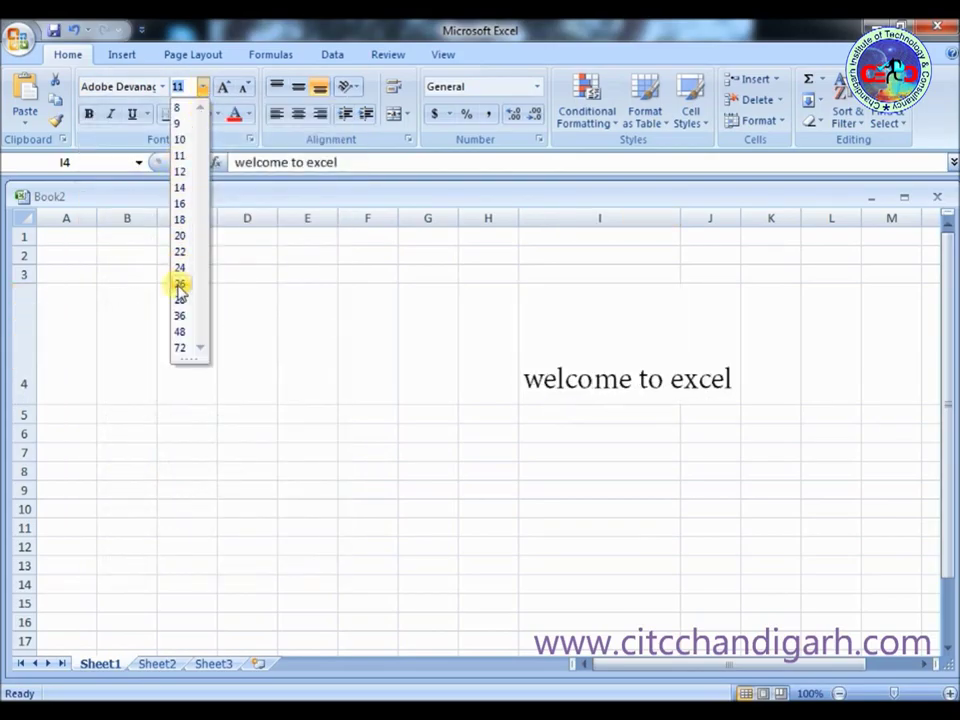
{"action": "left_click", "coordinate": [193, 237]}
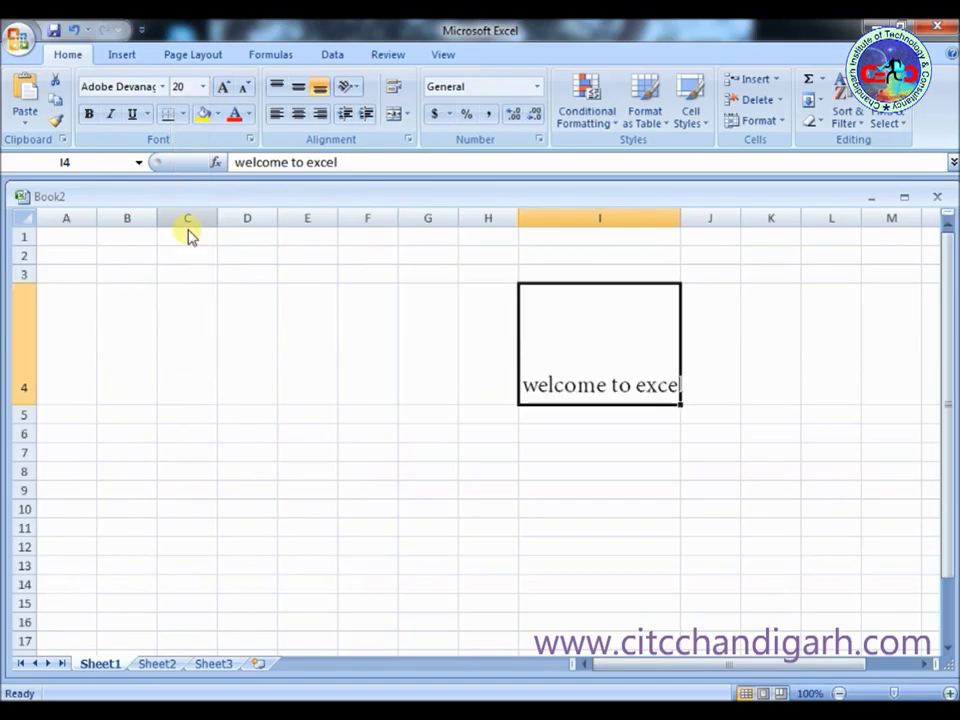
Step: Try font size 24 and top alignment on the text in I4, returning to size 20 and bottom alignment
{"action": "left_click", "coordinate": [224, 92]}
{"action": "left_click", "coordinate": [224, 92]}
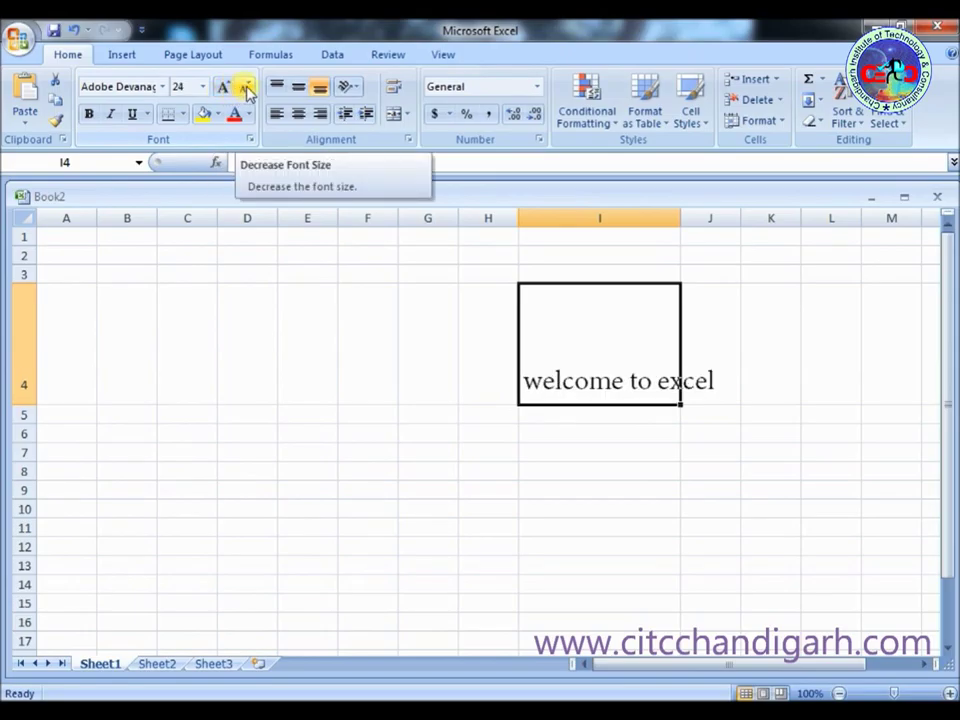
{"action": "left_click", "coordinate": [246, 90]}
{"action": "left_click", "coordinate": [246, 90]}
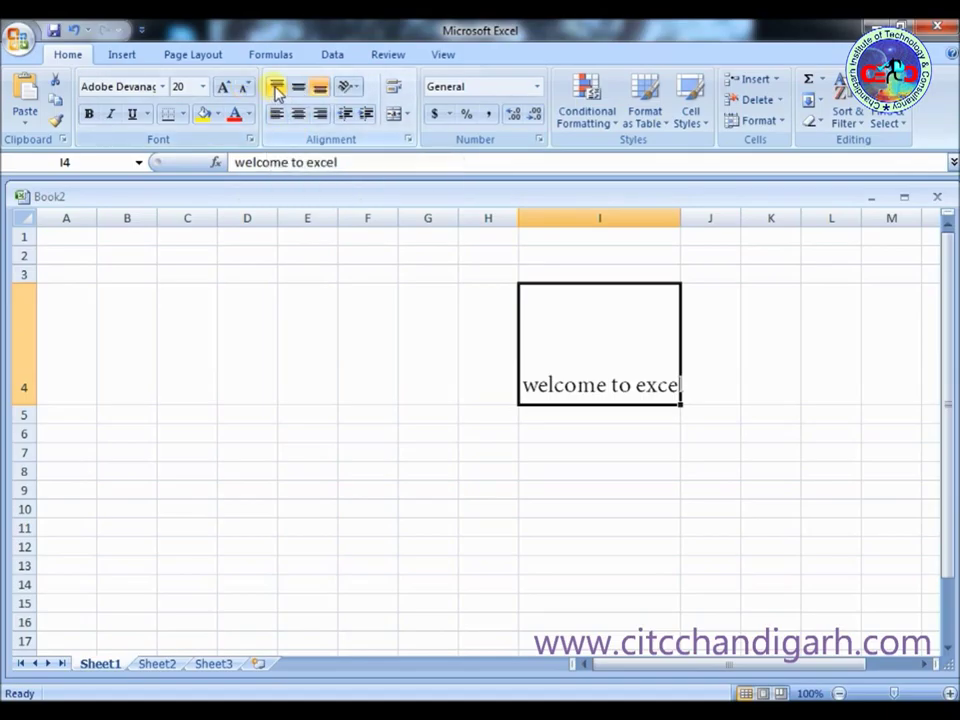
{"action": "left_click", "coordinate": [277, 89]}
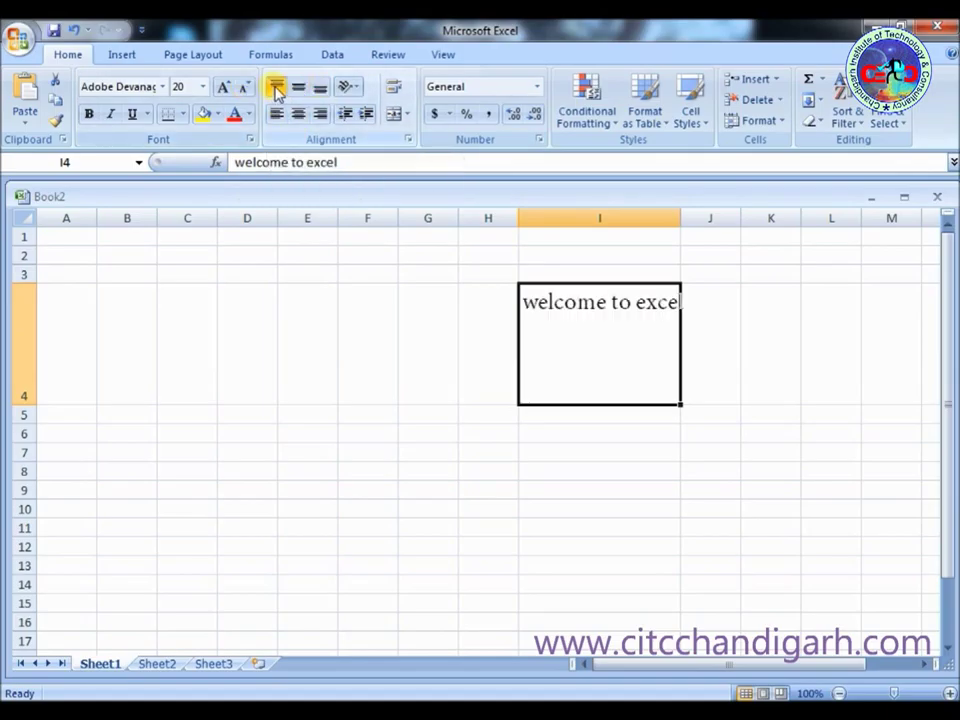
{"action": "left_click", "coordinate": [320, 87]}
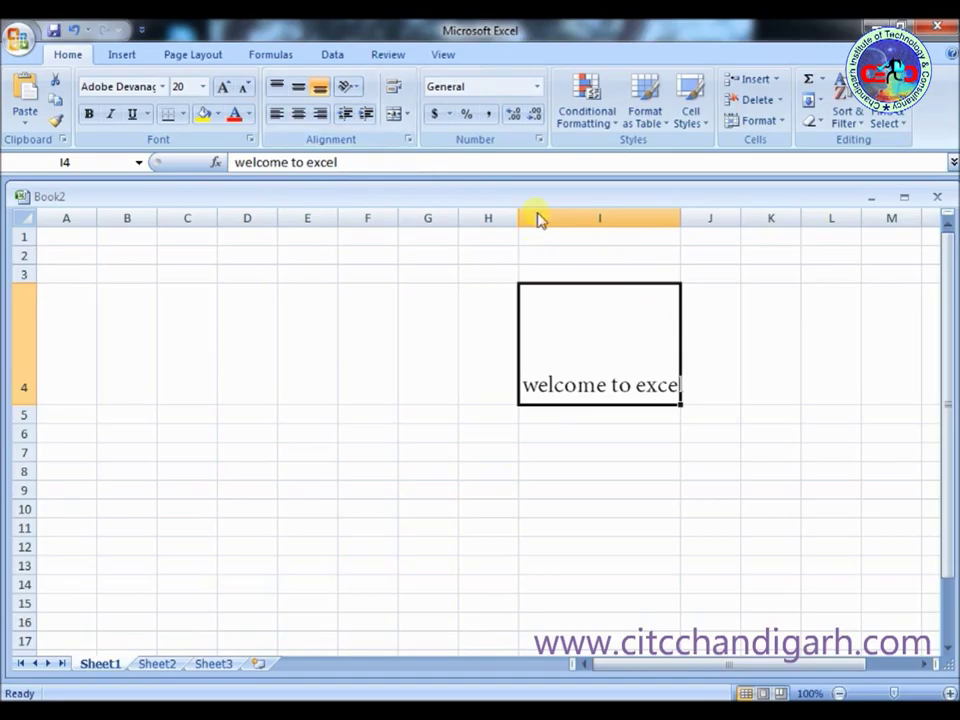
Step: Rotate the text in cell I4 with the Angle Counterclockwise orientation
{"action": "left_click", "coordinate": [357, 87]}
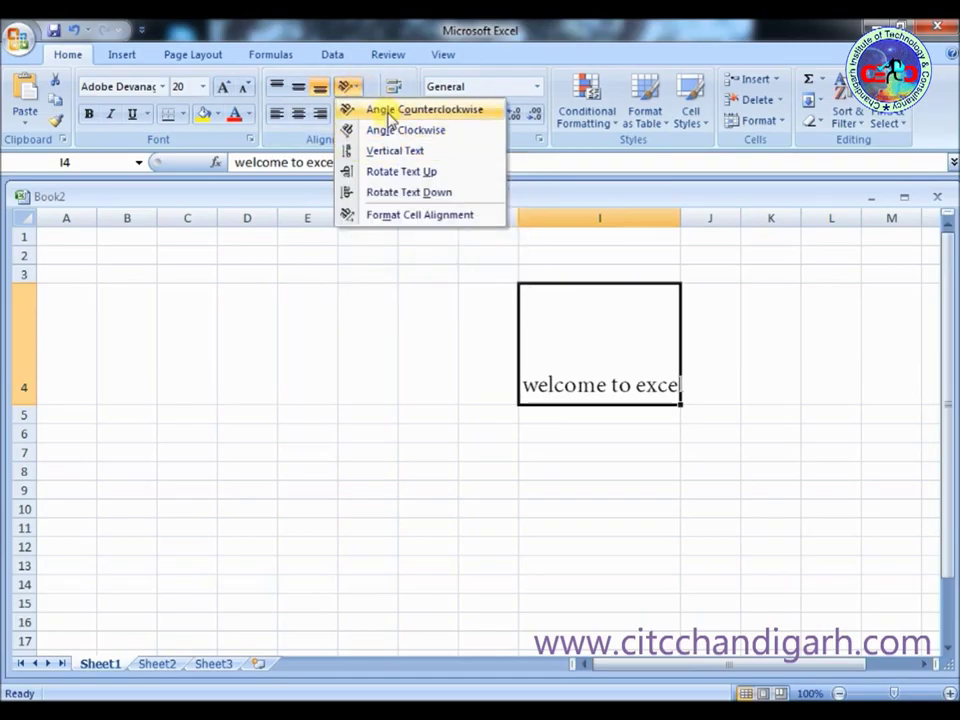
{"action": "left_click", "coordinate": [390, 112]}
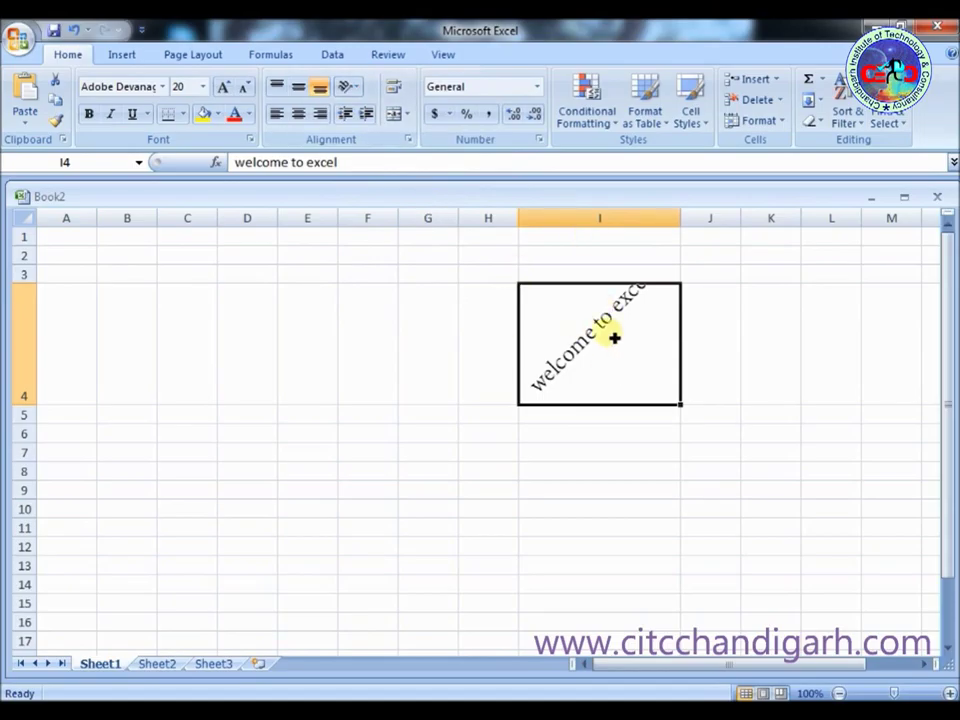
{"action": "left_click", "coordinate": [307, 369]}
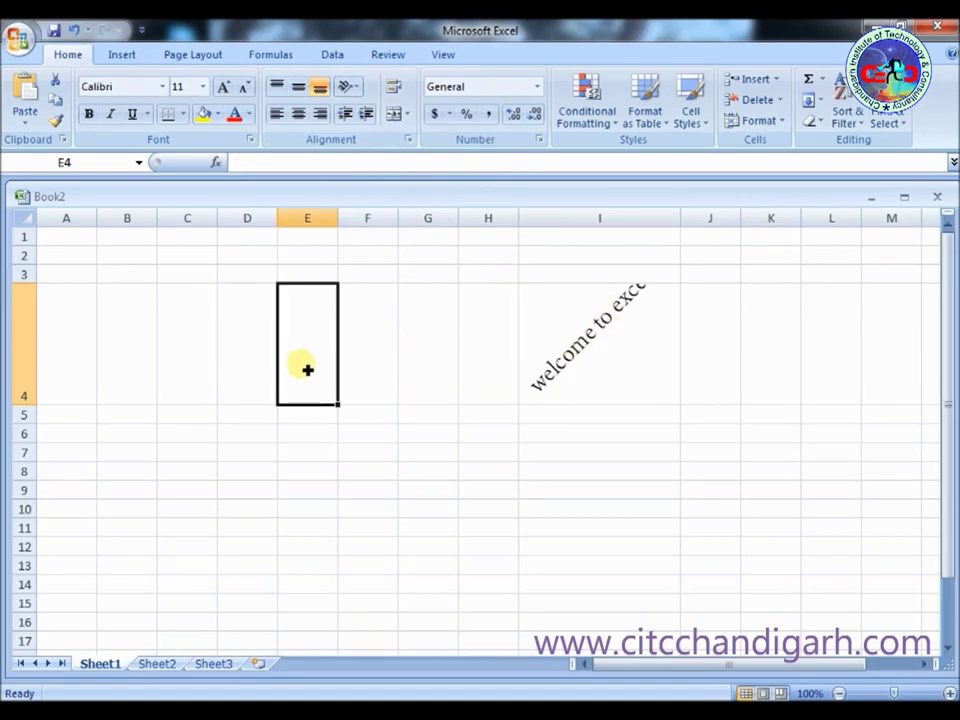
Step: Widen column E to almost three times its width and enter "welcome" in cell E7
{"action": "left_click", "coordinate": [309, 452]}
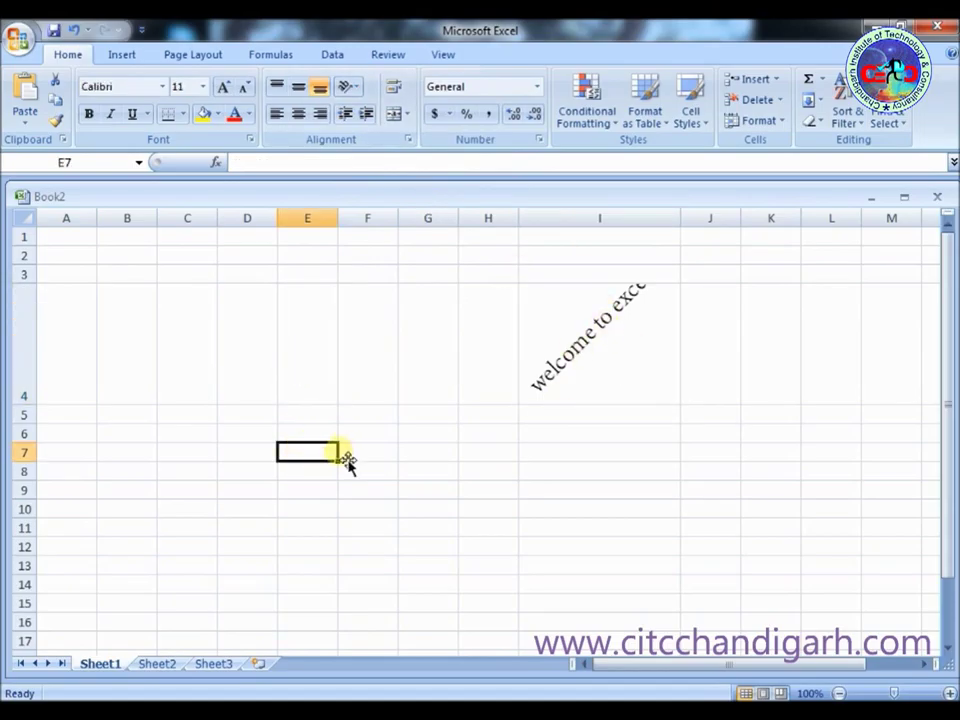
{"action": "left_click_drag", "start_coordinate": [339, 221], "coordinate": [453, 231]}
{"action": "double_click", "coordinate": [344, 457]}
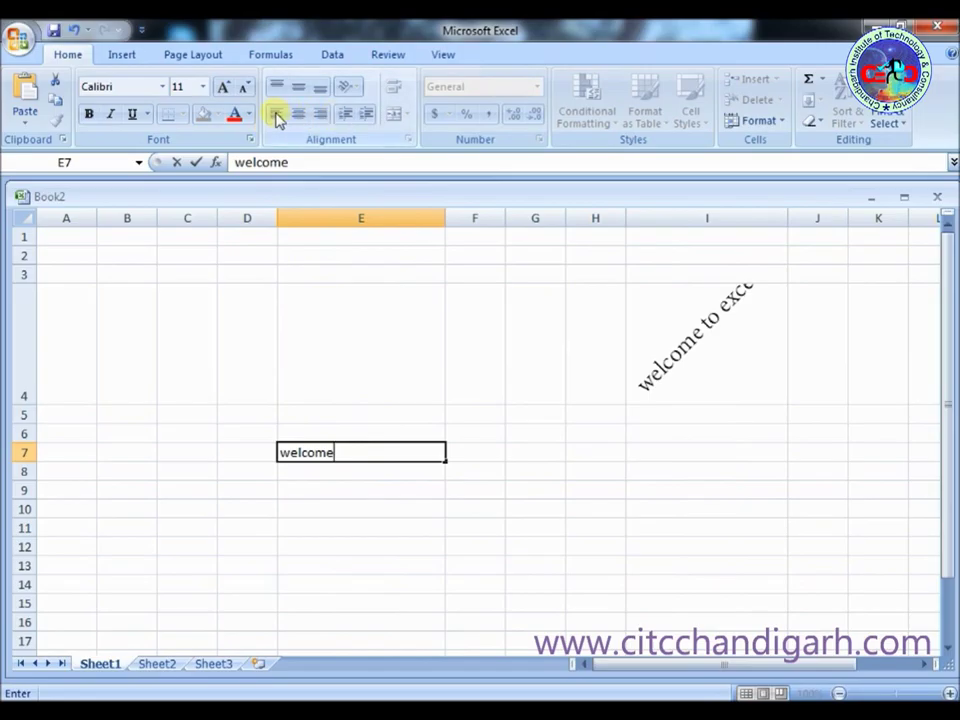
{"action": "key", "text": "Left"}
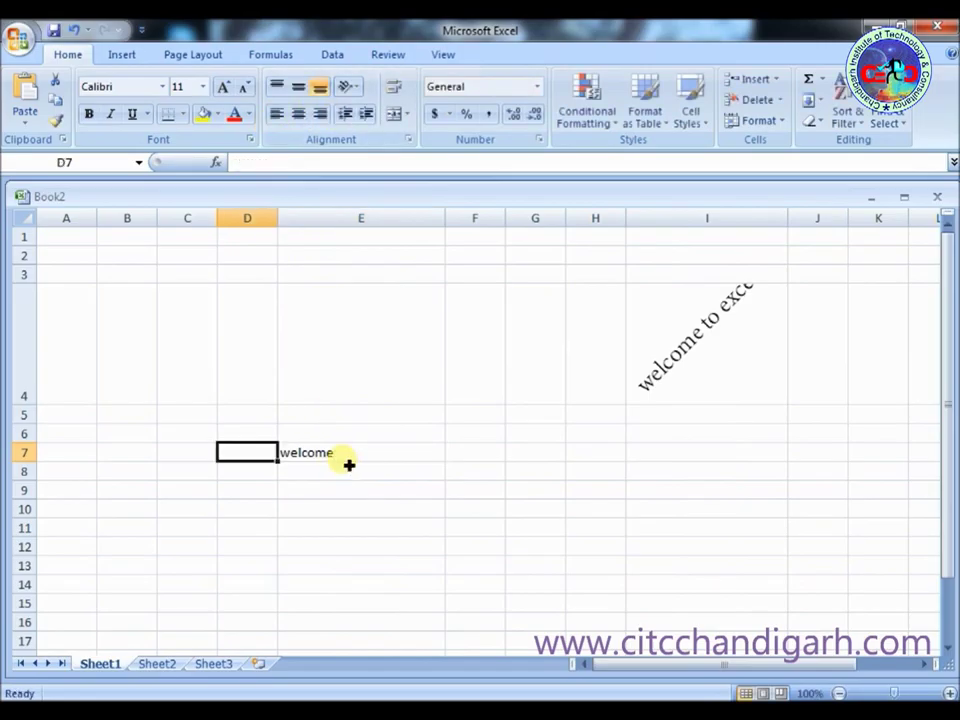
{"action": "key", "text": "Left"}
{"action": "key", "text": "Left"}
{"action": "key", "text": "Left"}
Step: Try left and center alignment on cell E7, ending with its text right-aligned
{"action": "left_click", "coordinate": [318, 452]}
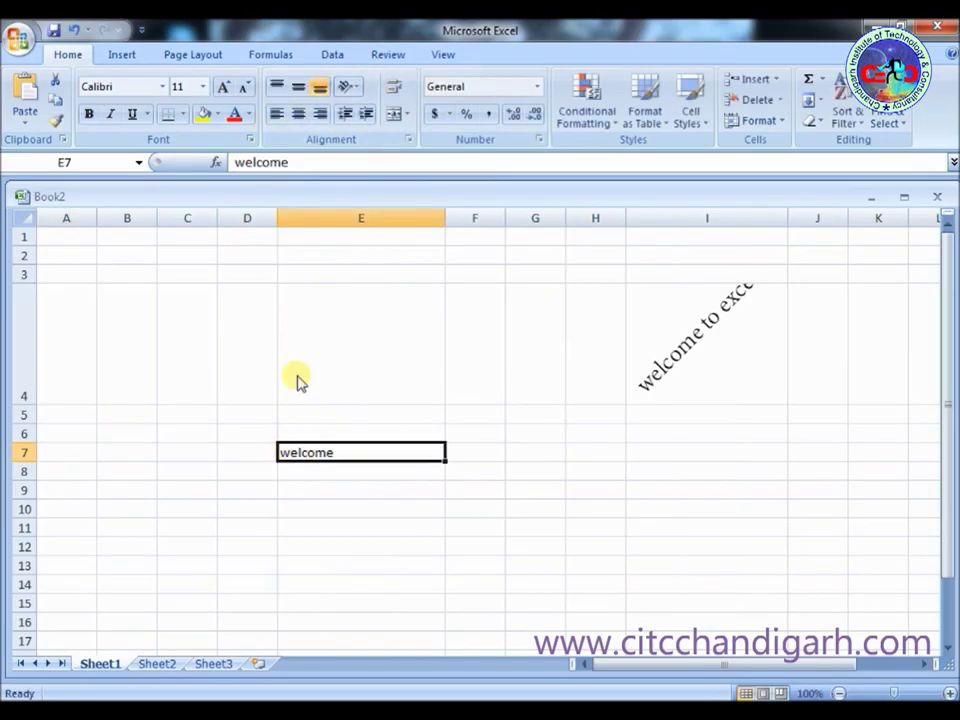
{"action": "left_click", "coordinate": [281, 116]}
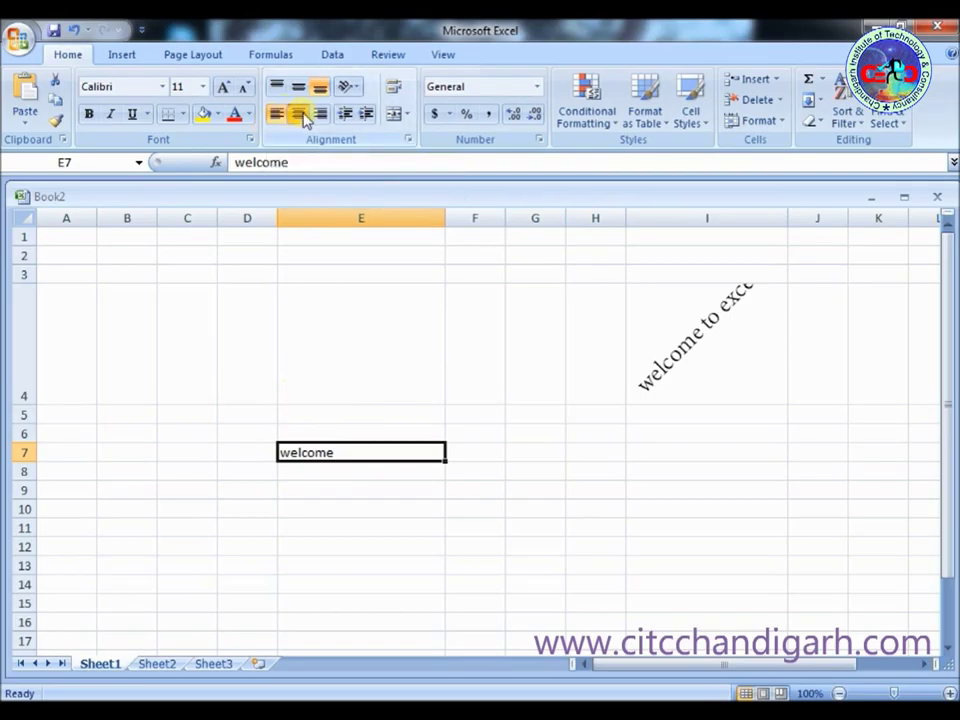
{"action": "left_click", "coordinate": [302, 116]}
{"action": "left_click", "coordinate": [321, 116]}
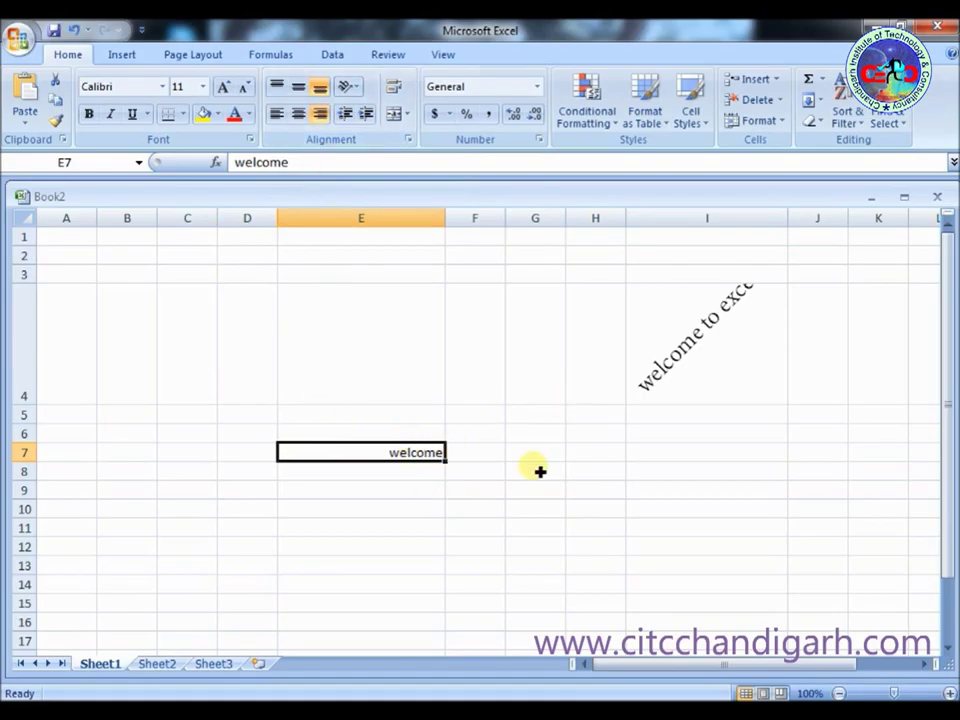
Step: Try bold and italic on the whole word "welcome" in cell E7, turning each off again
{"action": "double_click", "coordinate": [400, 460]}
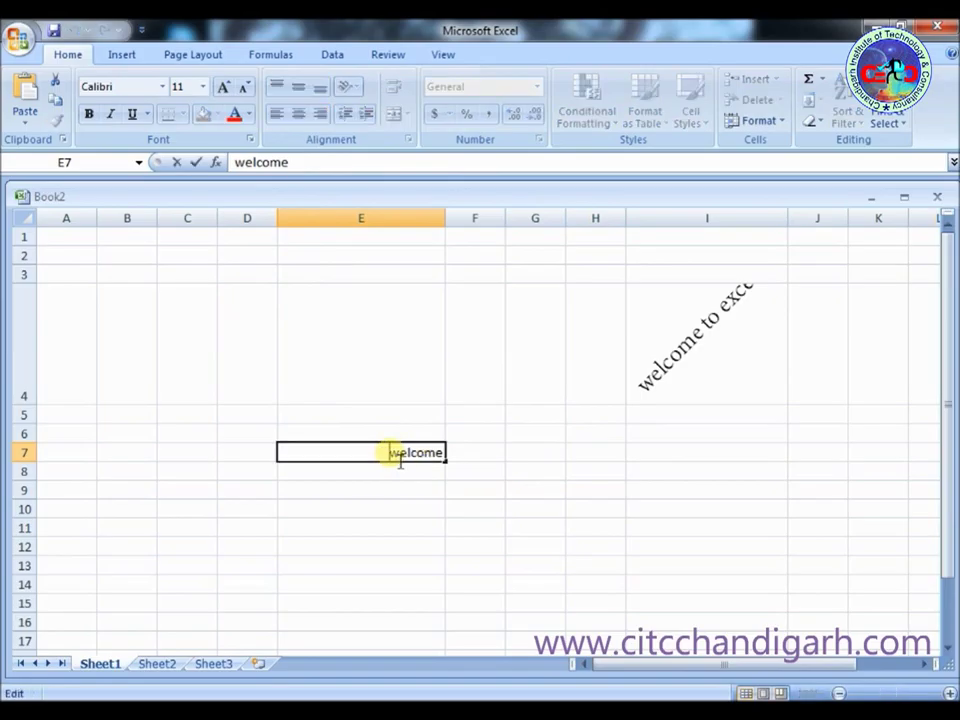
{"action": "key", "text": "shift+Home"}
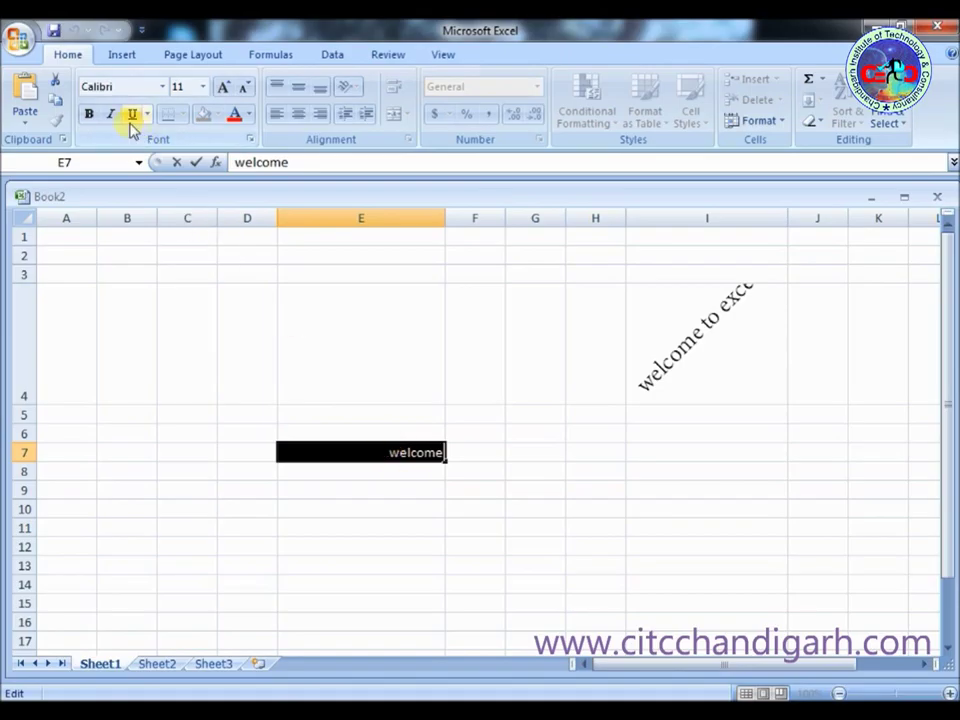
{"action": "left_click", "coordinate": [90, 115]}
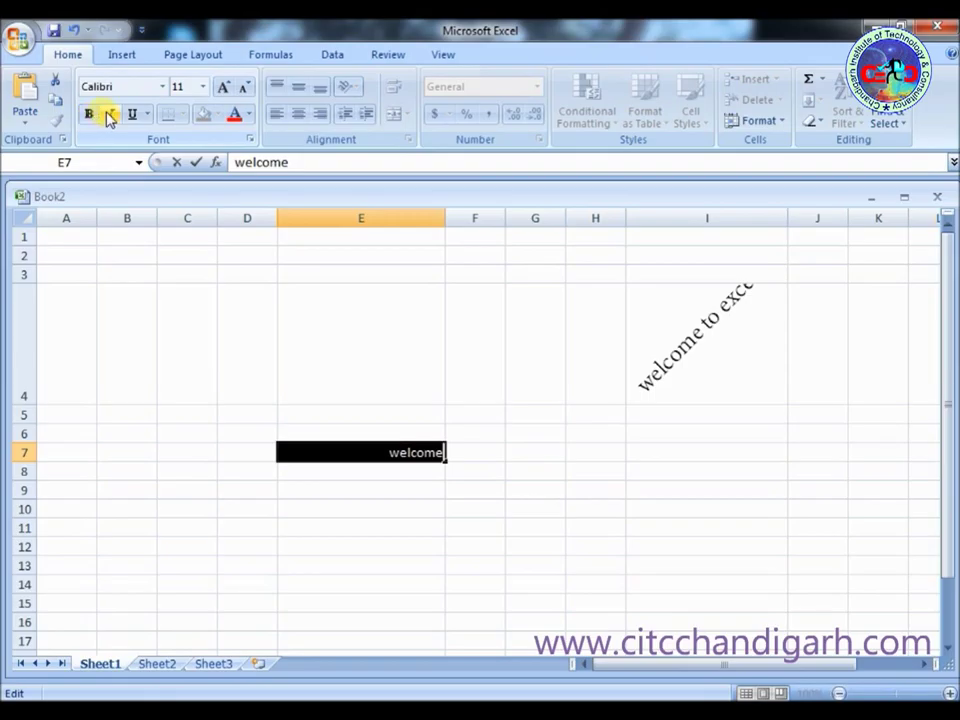
{"action": "left_click", "coordinate": [111, 115]}
{"action": "left_click", "coordinate": [111, 115]}
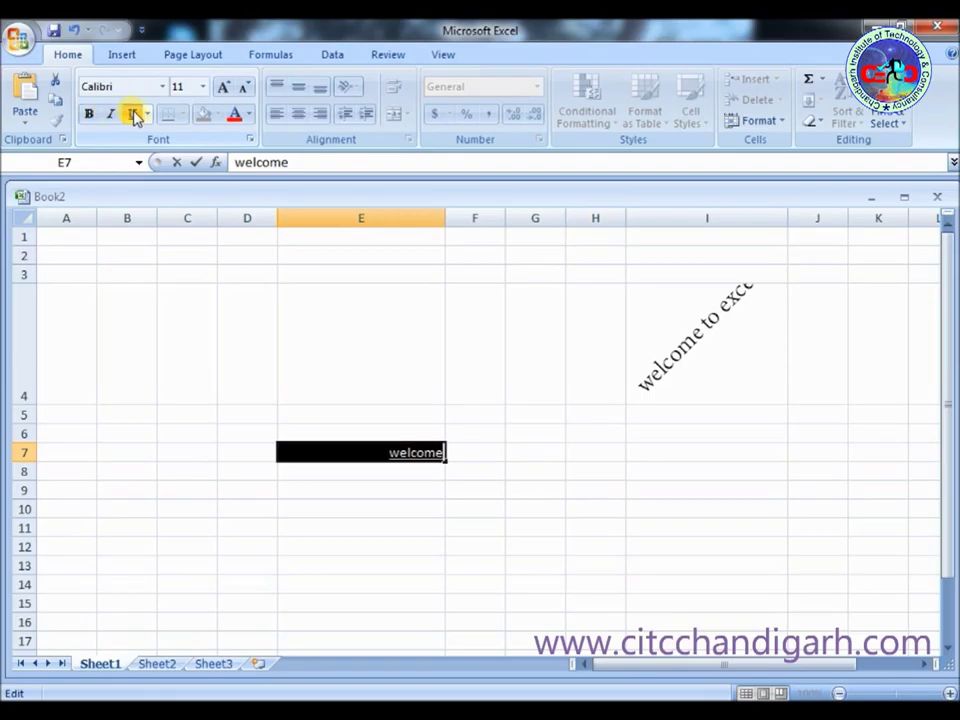
Step: Apply a double underline to the word "welcome" in cell E7
{"action": "left_click", "coordinate": [148, 114]}
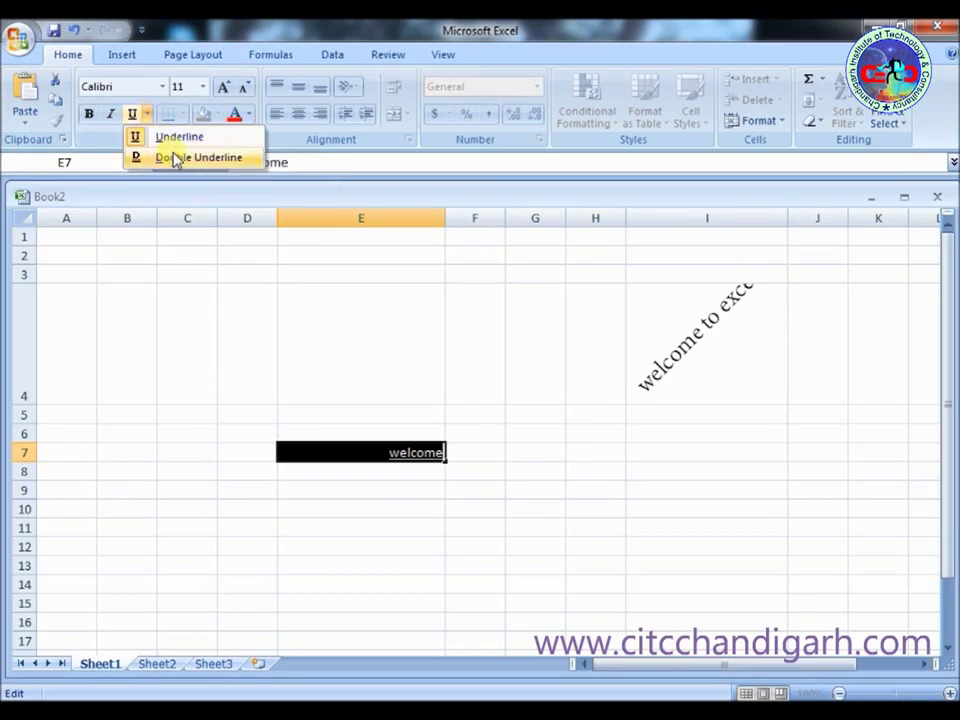
{"action": "left_click", "coordinate": [177, 158]}
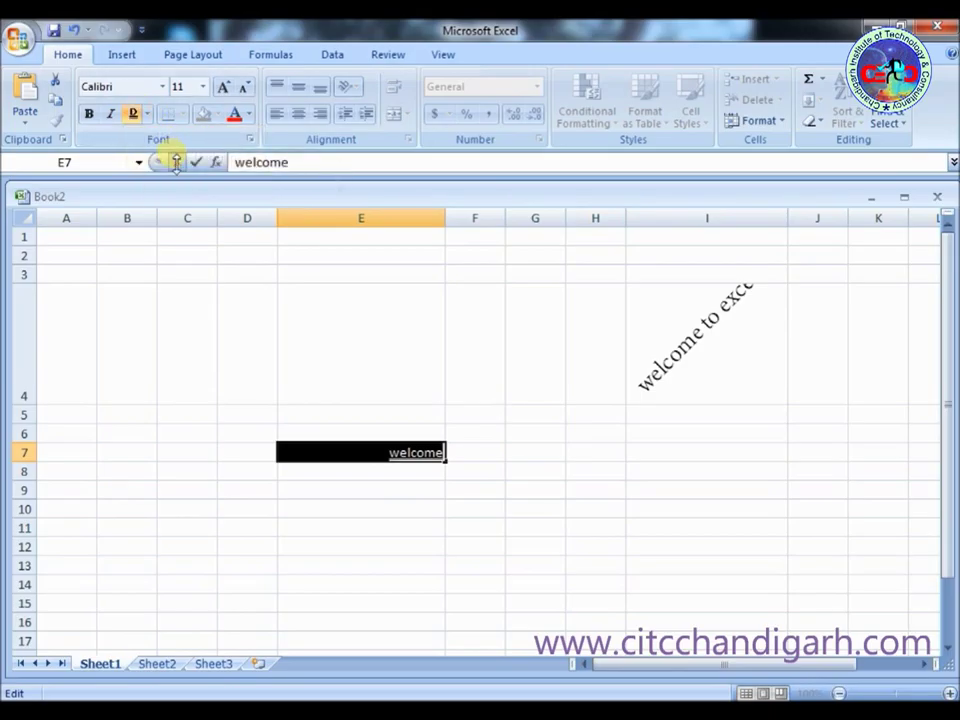
{"action": "left_click", "coordinate": [385, 490]}
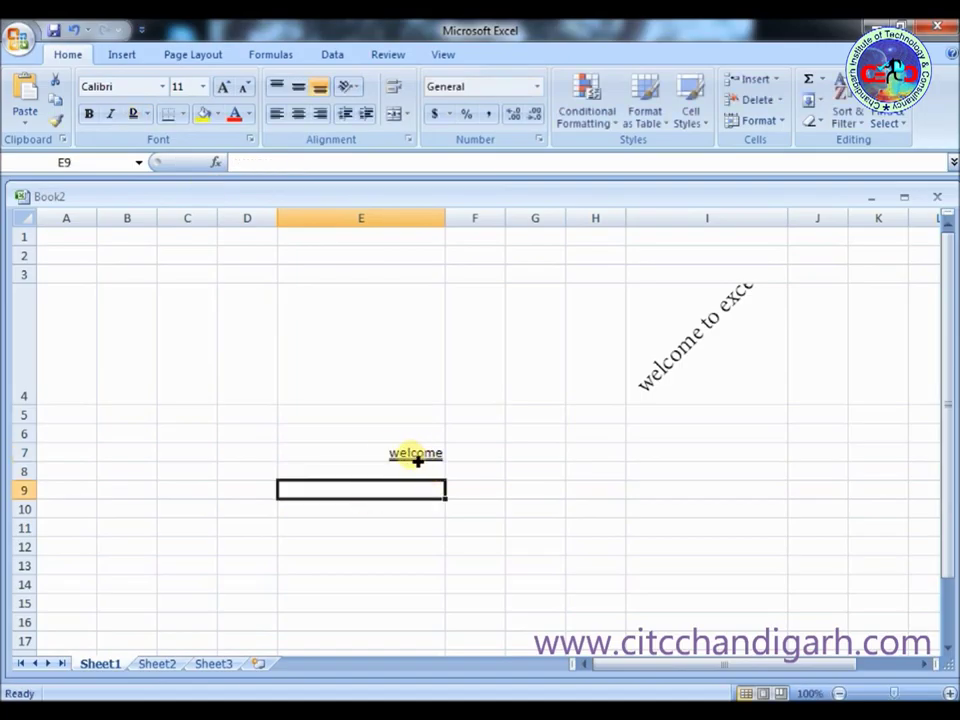
Step: Remove the double underline from the word "welcome" in E7 and select the cell
{"action": "left_click", "coordinate": [417, 455]}
{"action": "double_click", "coordinate": [428, 454]}
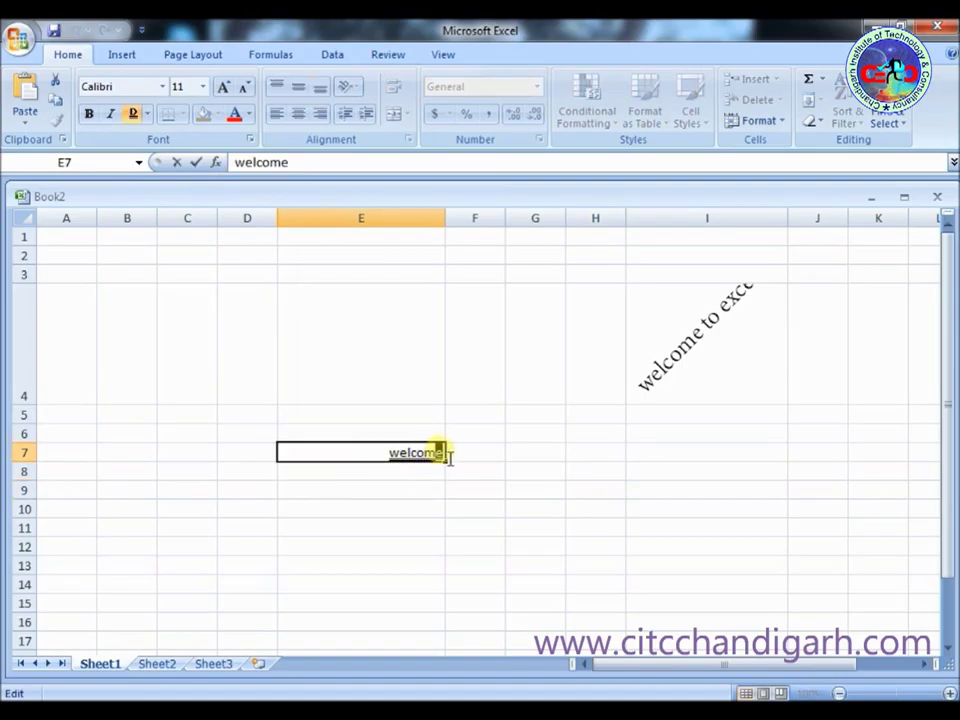
{"action": "left_click_drag", "start_coordinate": [450, 456], "coordinate": [392, 456]}
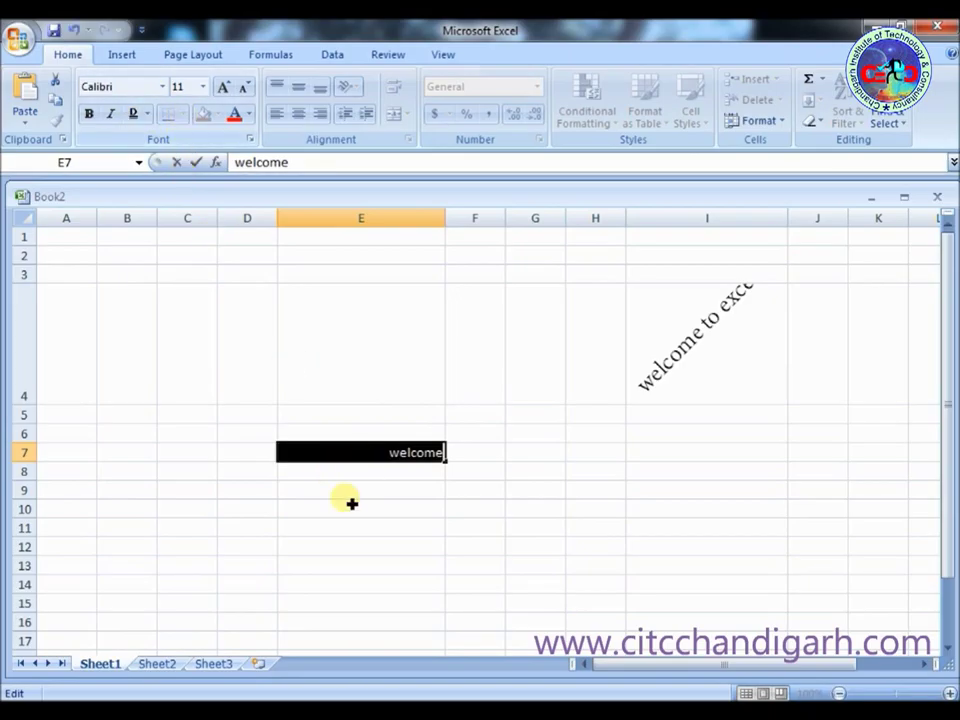
{"action": "left_click", "coordinate": [365, 436]}
{"action": "left_click", "coordinate": [371, 456]}
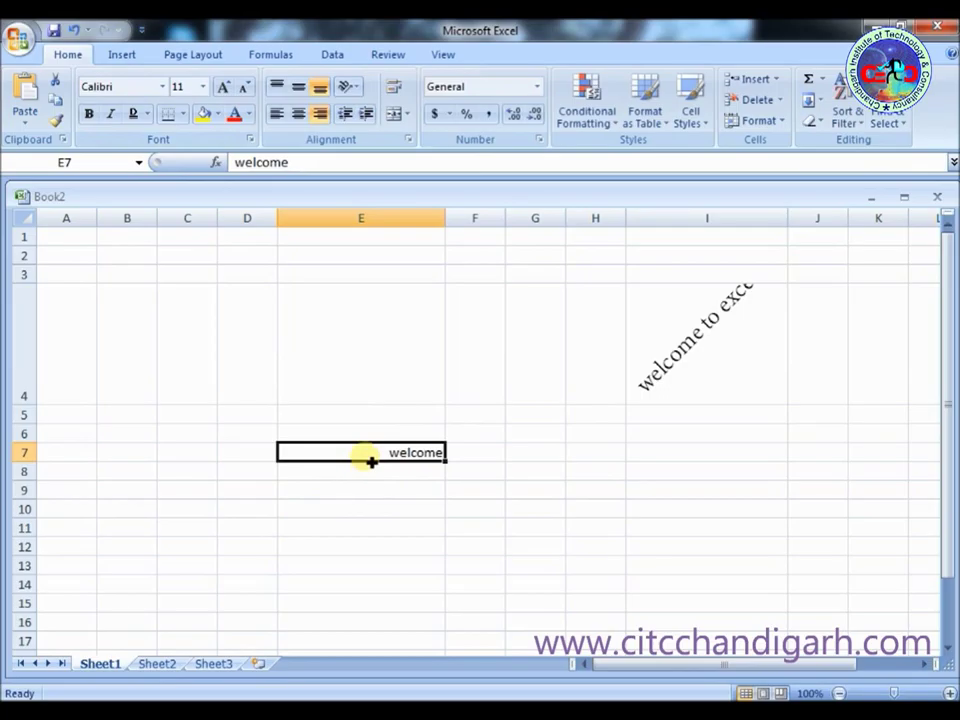
Step: Apply outside borders to cell E7, then select an empty cell below it to view the border
{"action": "left_click", "coordinate": [183, 115]}
{"action": "left_click", "coordinate": [184, 116]}
{"action": "left_click", "coordinate": [185, 117]}
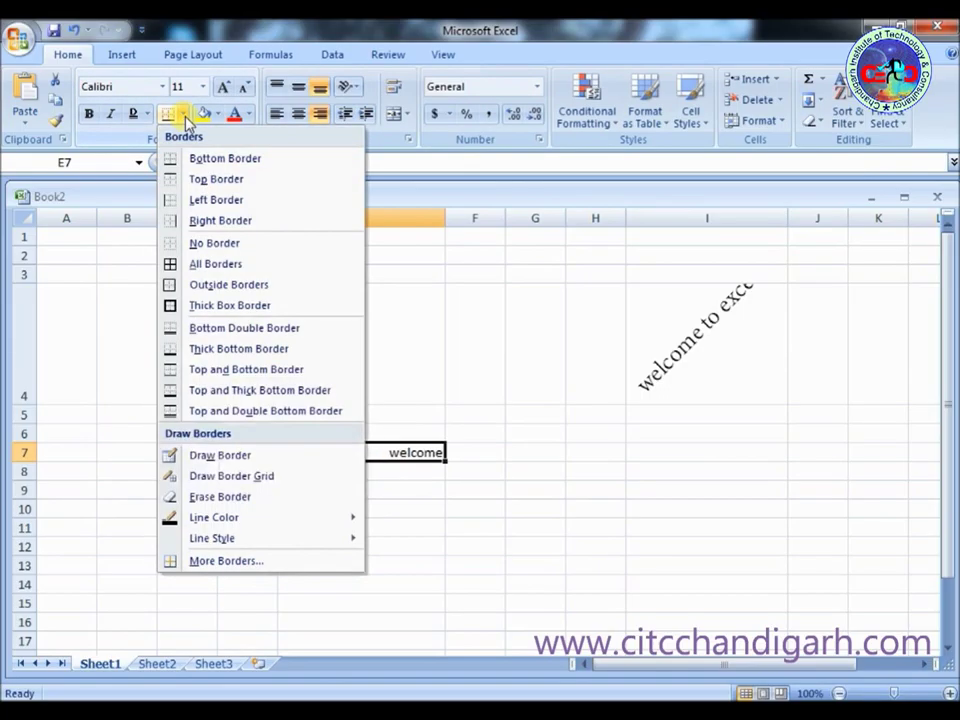
{"action": "left_click", "coordinate": [208, 290]}
{"action": "left_click", "coordinate": [395, 546]}
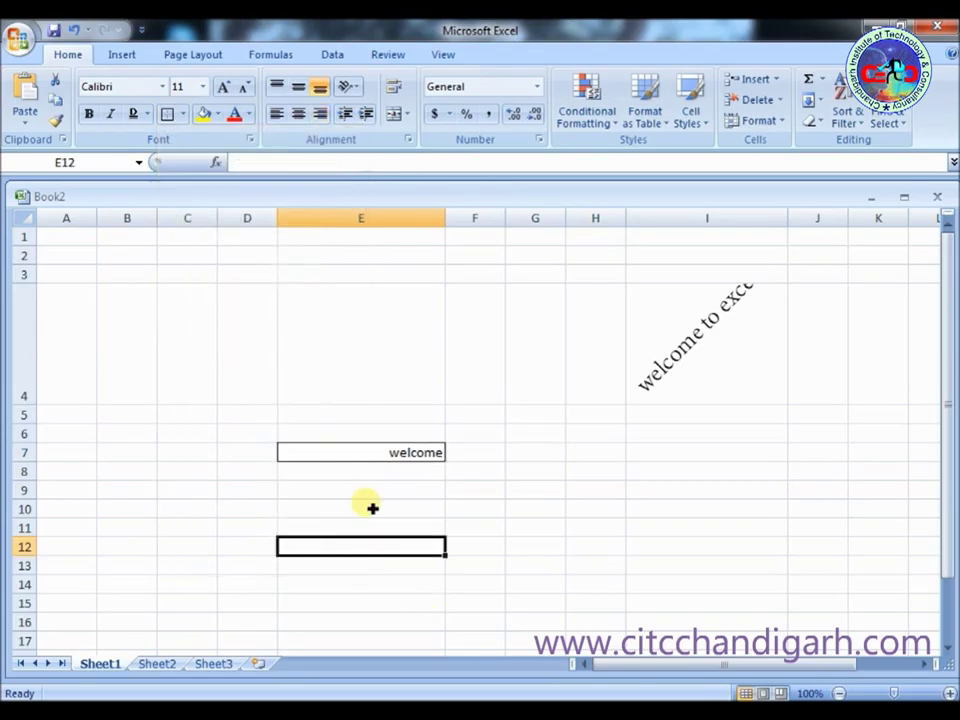
Step: Remove the border from cell E7 using No Border
{"action": "left_click", "coordinate": [397, 448]}
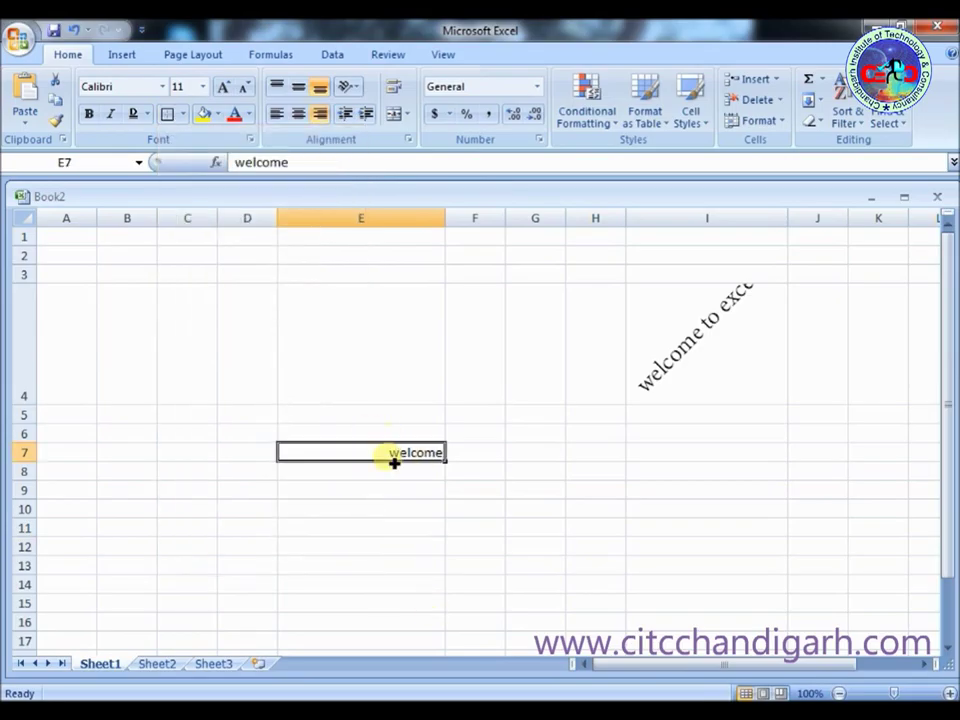
{"action": "left_click", "coordinate": [184, 116]}
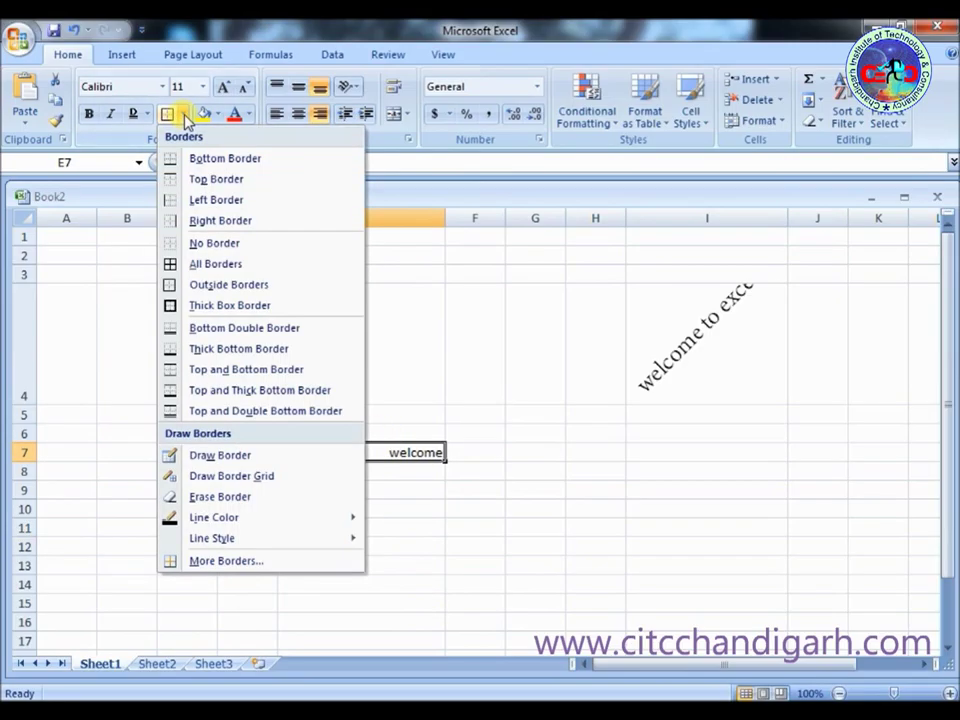
{"action": "left_click", "coordinate": [215, 243]}
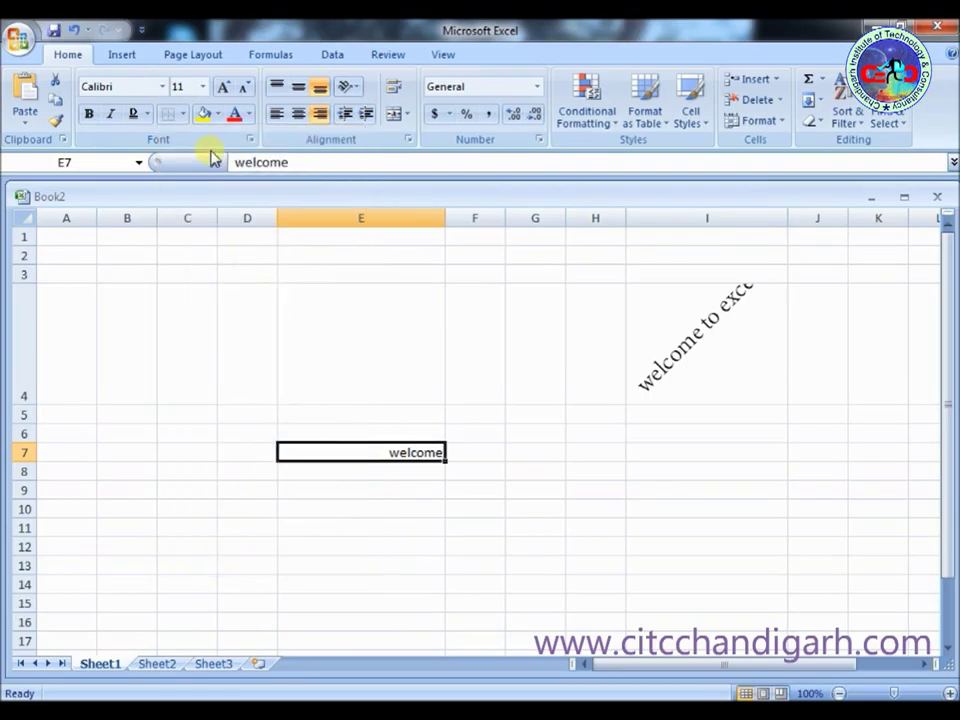
Step: Try a bright blue fill from the extended color palette on cell E7, returning the cell to no fill
{"action": "left_click", "coordinate": [219, 115]}
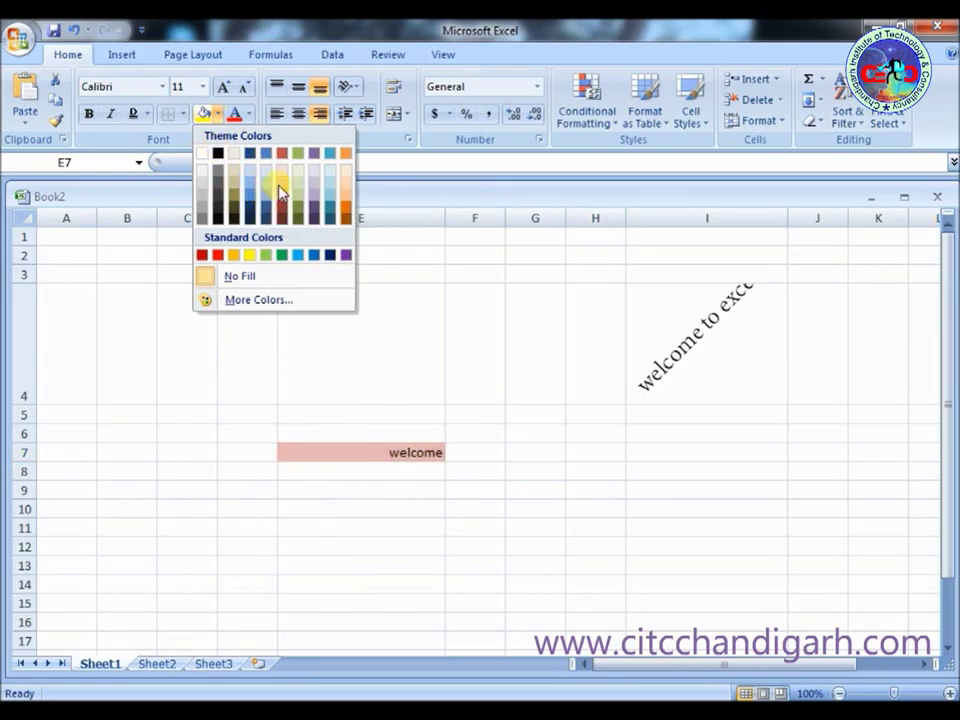
{"action": "left_click", "coordinate": [246, 308]}
{"action": "left_click", "coordinate": [242, 284]}
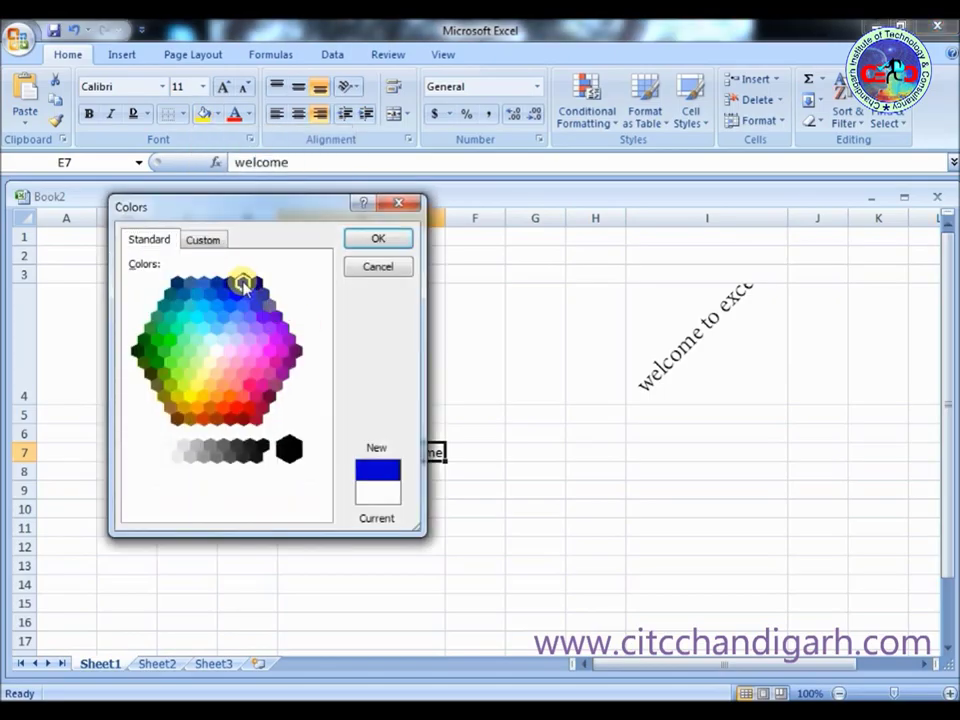
{"action": "left_click", "coordinate": [388, 241]}
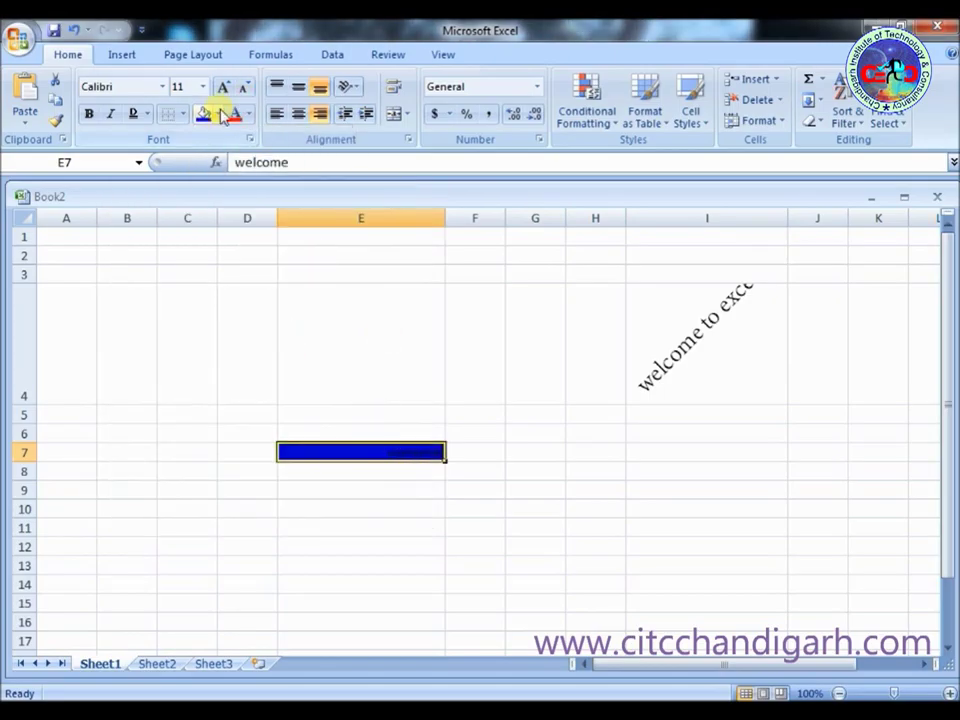
{"action": "left_click", "coordinate": [217, 116]}
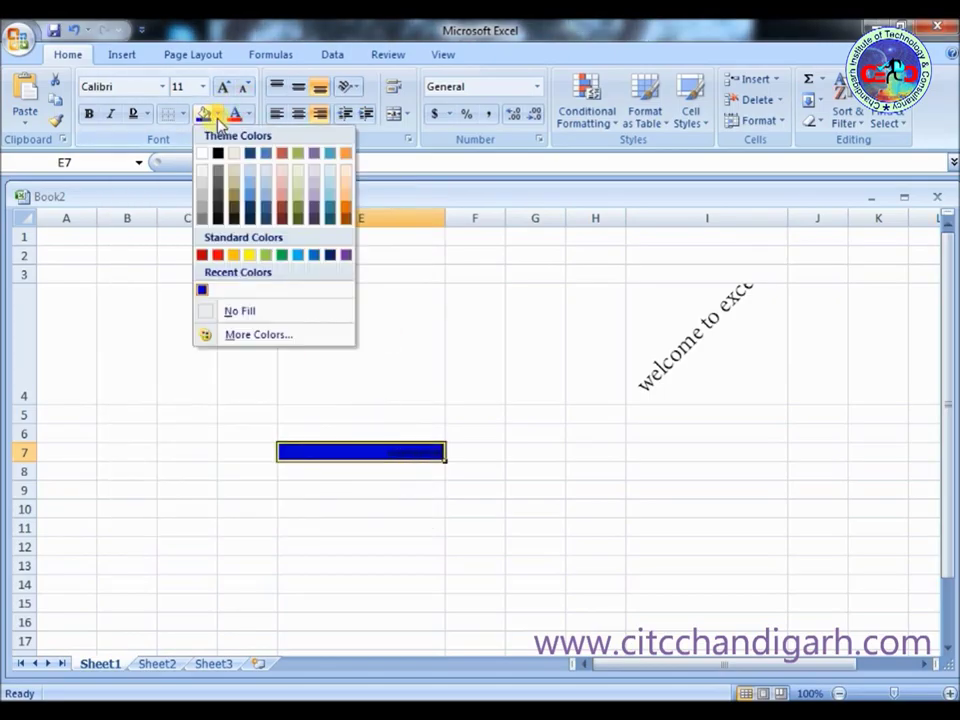
{"action": "left_click", "coordinate": [238, 316]}
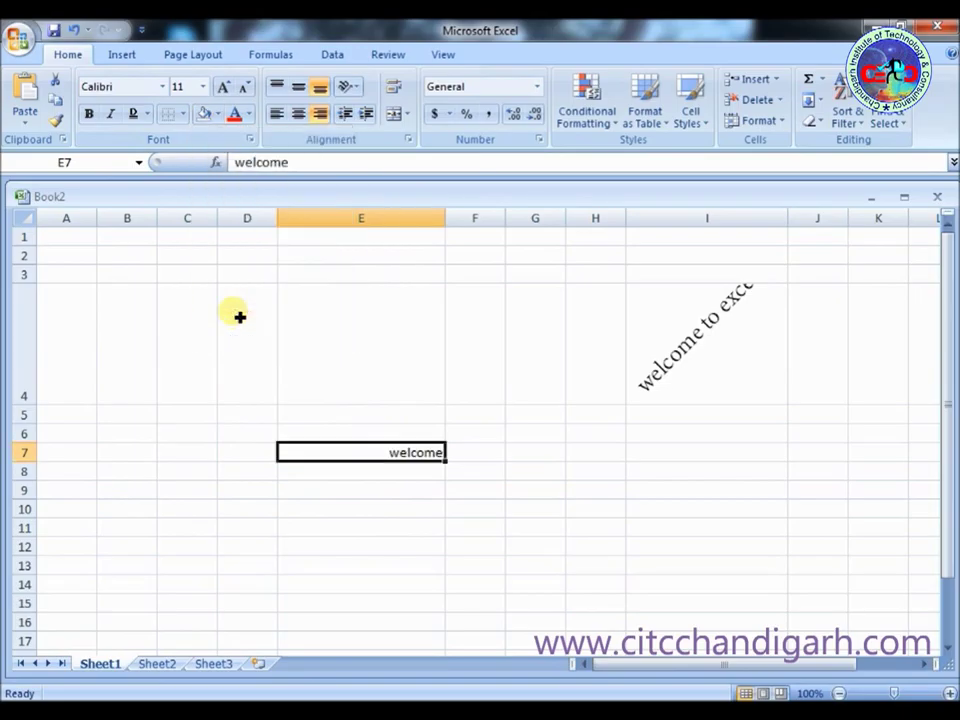
Step: Color the word "welcome" in cell E7 dark blue from the extended color palette and reselect the cell
{"action": "double_click", "coordinate": [403, 456]}
{"action": "key", "text": "shift+Home"}
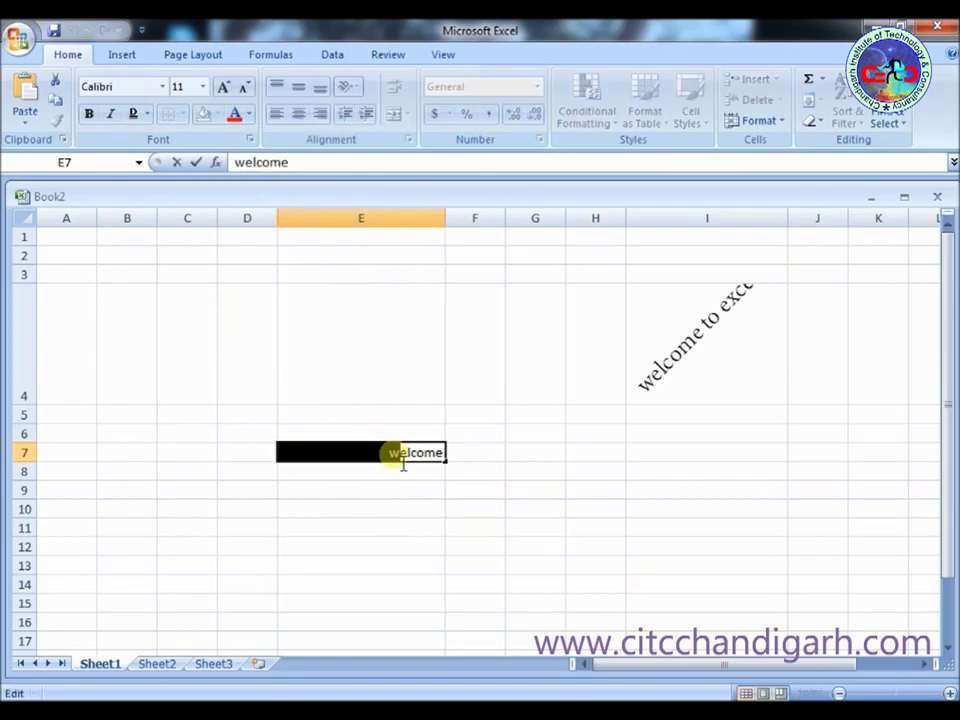
{"action": "left_click", "coordinate": [251, 115]}
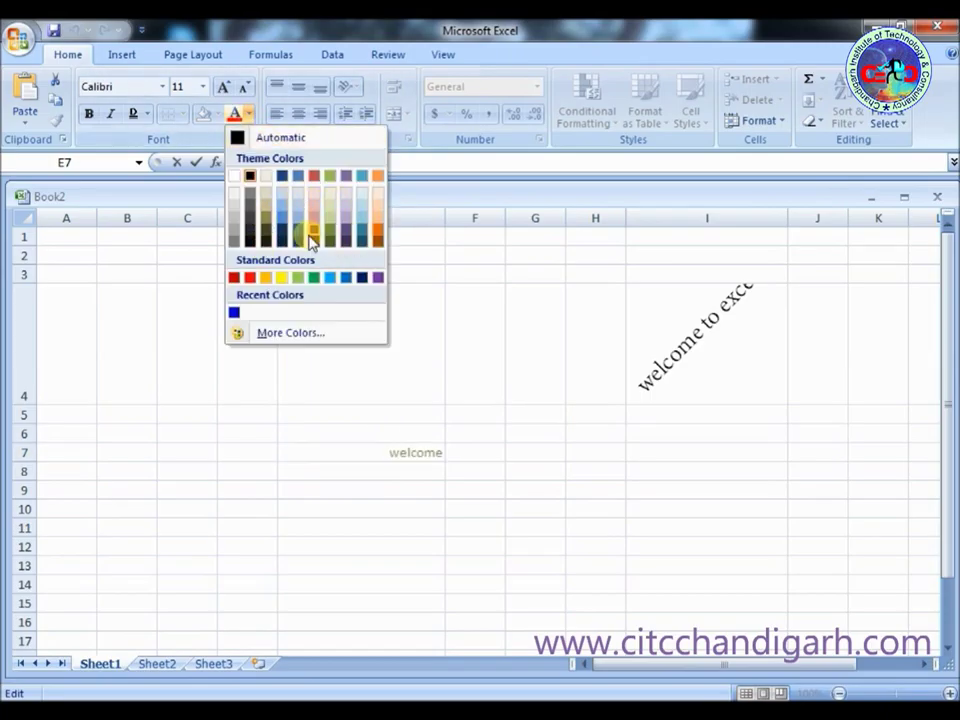
{"action": "left_click", "coordinate": [285, 334]}
{"action": "left_click", "coordinate": [229, 283]}
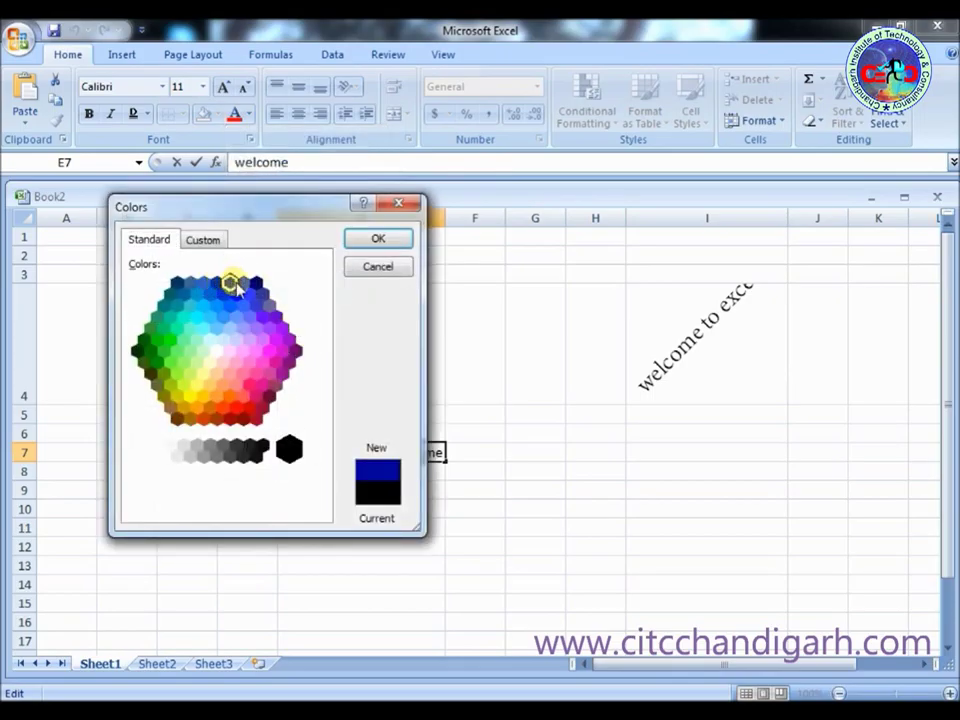
{"action": "left_click", "coordinate": [374, 243]}
{"action": "left_click", "coordinate": [398, 474]}
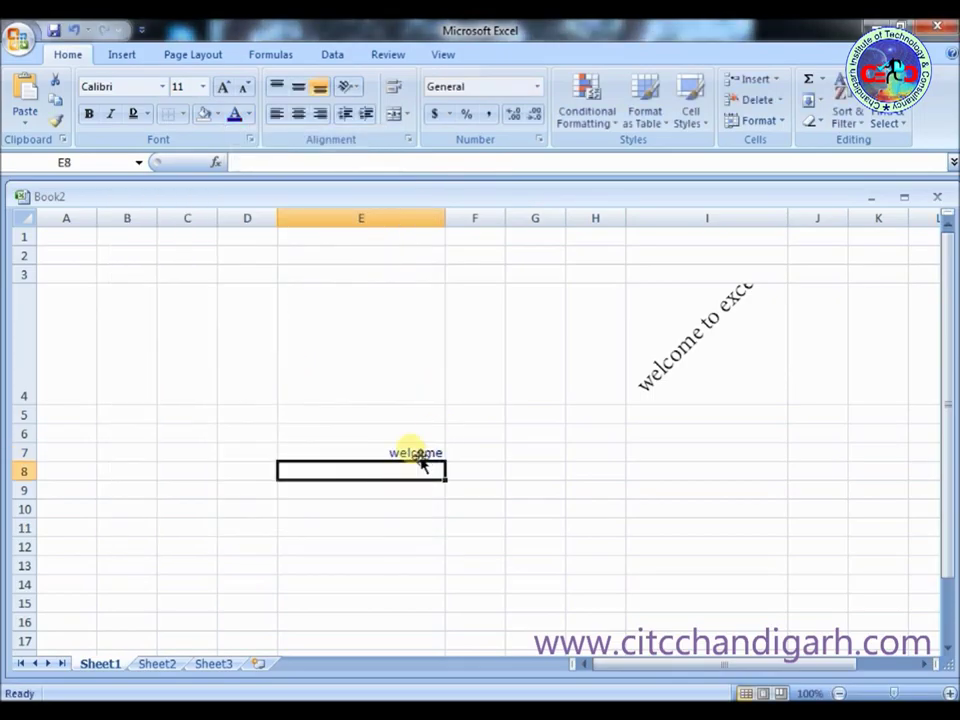
{"action": "left_click", "coordinate": [421, 453]}
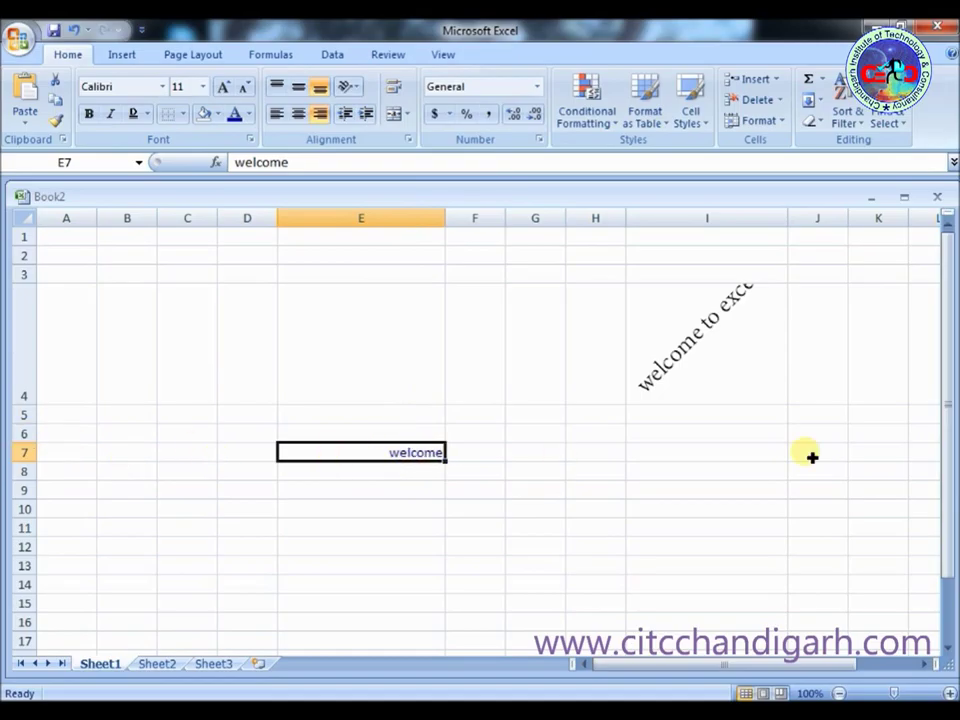
Step: Merge all cells of row 7 with Merge Across and open the merged cell's text for editing
{"action": "left_click", "coordinate": [408, 114]}
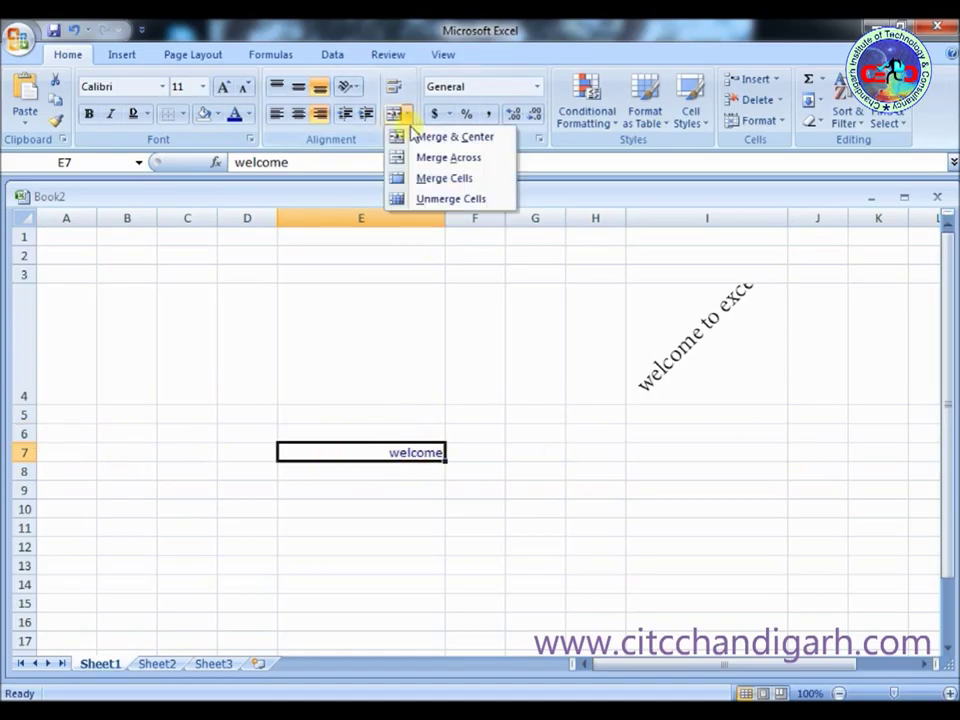
{"action": "left_click", "coordinate": [38, 466]}
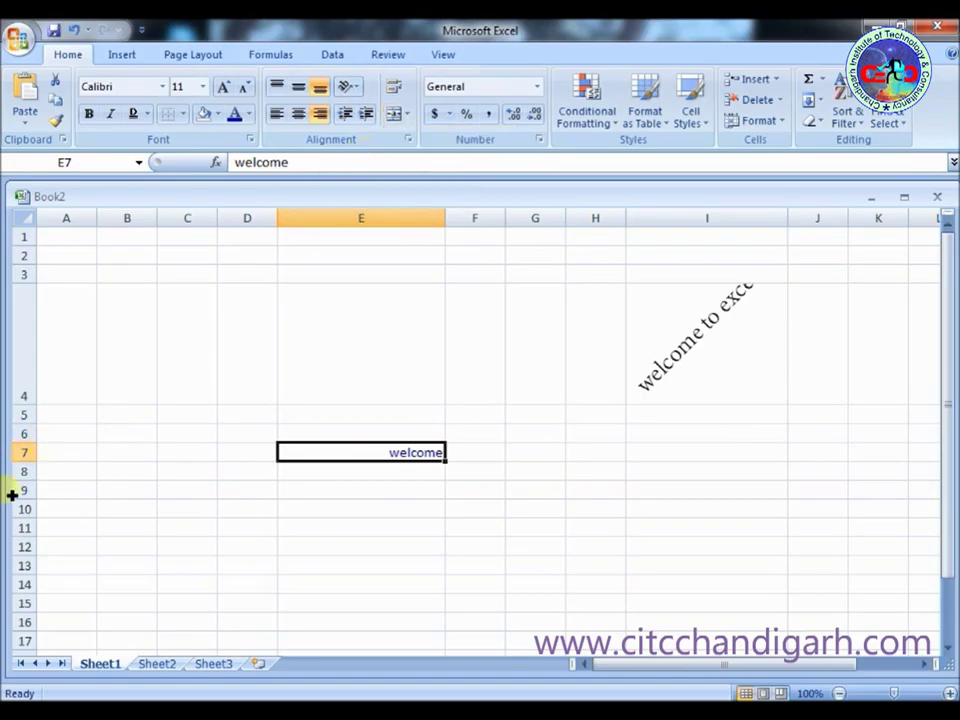
{"action": "left_click", "coordinate": [26, 458]}
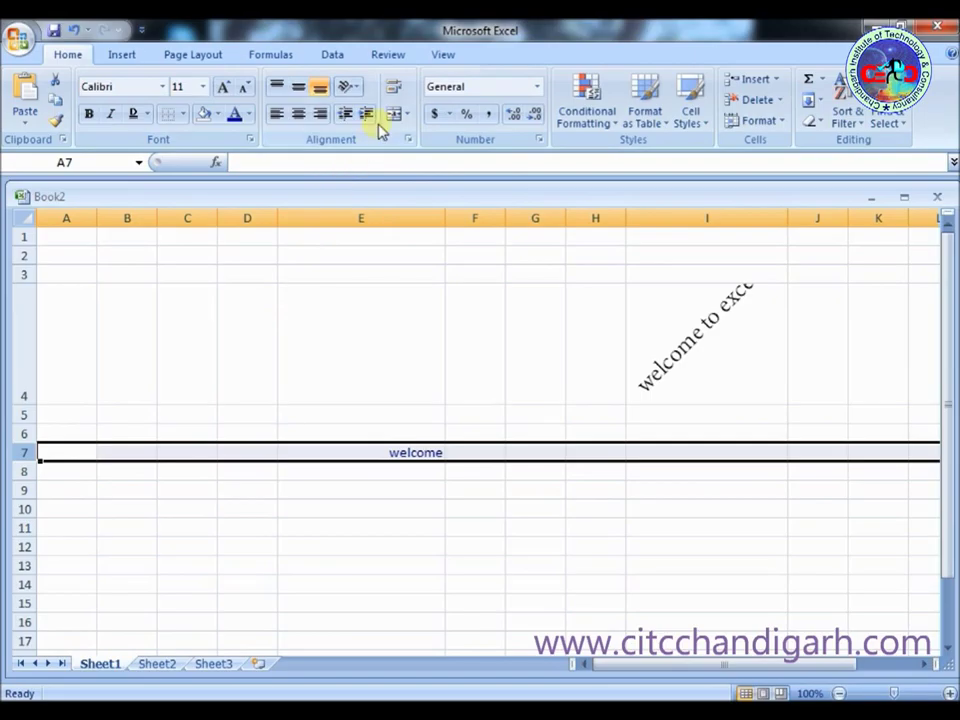
{"action": "left_click", "coordinate": [408, 114]}
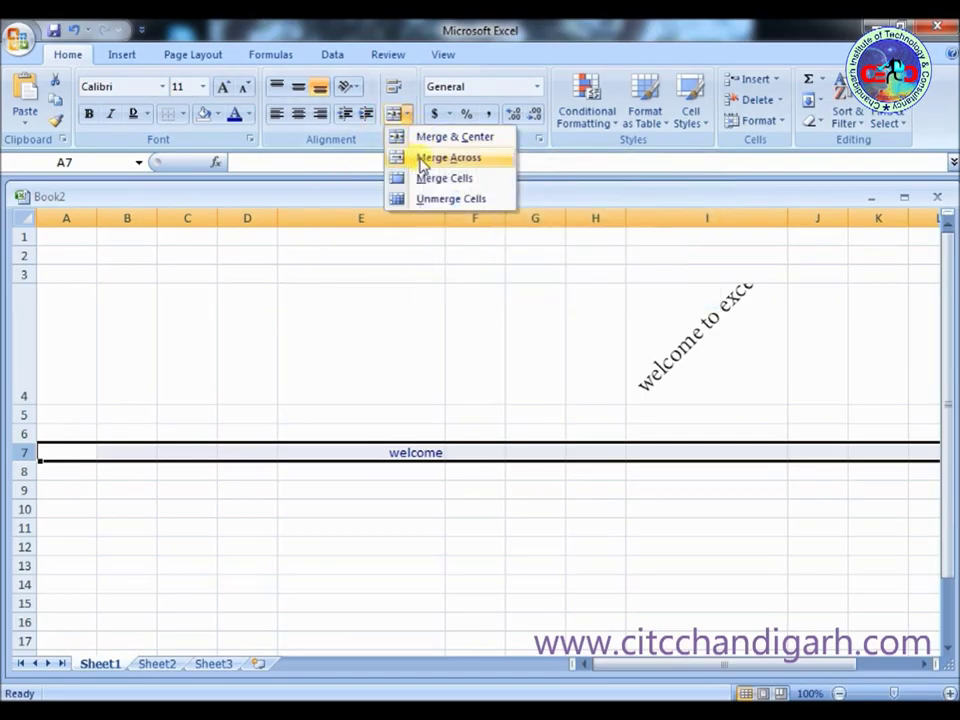
{"action": "left_click", "coordinate": [421, 160]}
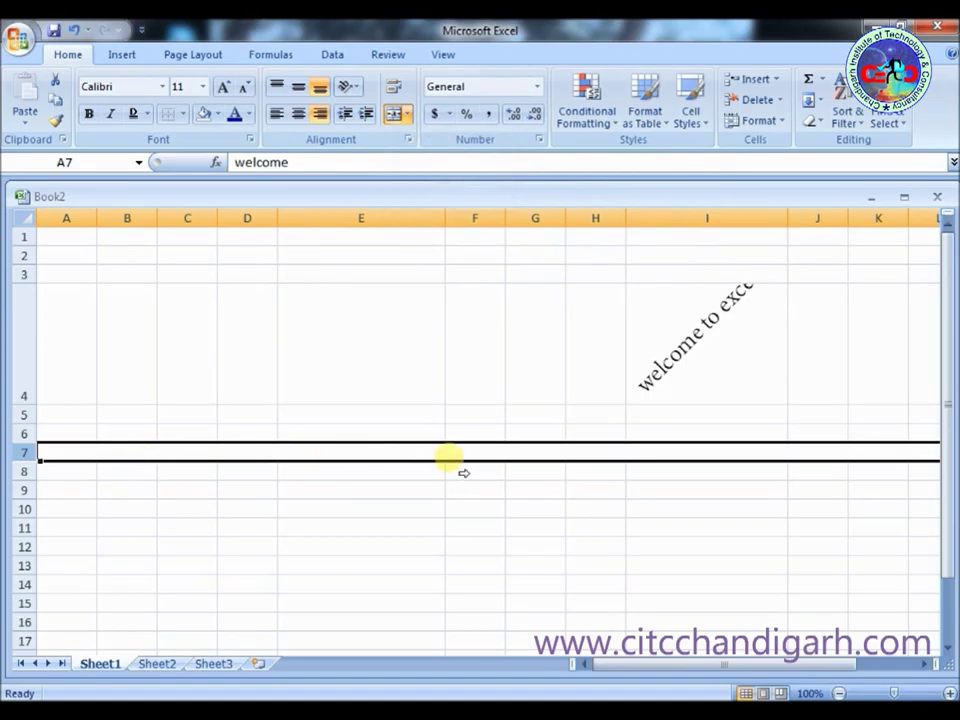
{"action": "double_click", "coordinate": [430, 461]}
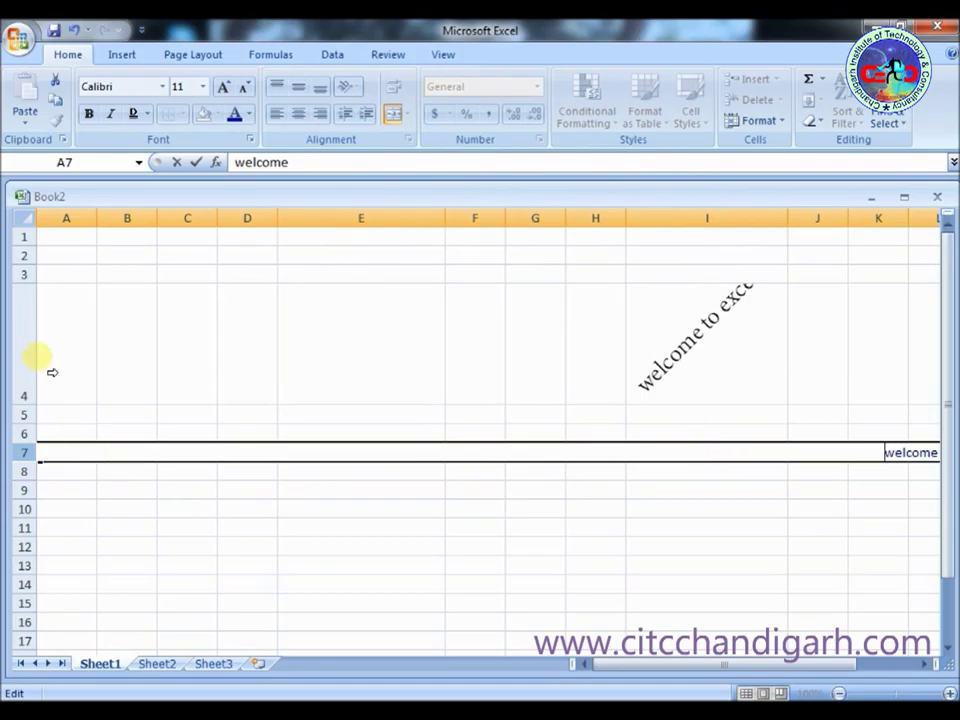
Step: Merge and center all cells of row 4 and check the placement of "welcome to excel" in edit mode
{"action": "left_click", "coordinate": [36, 345]}
{"action": "left_click", "coordinate": [408, 114]}
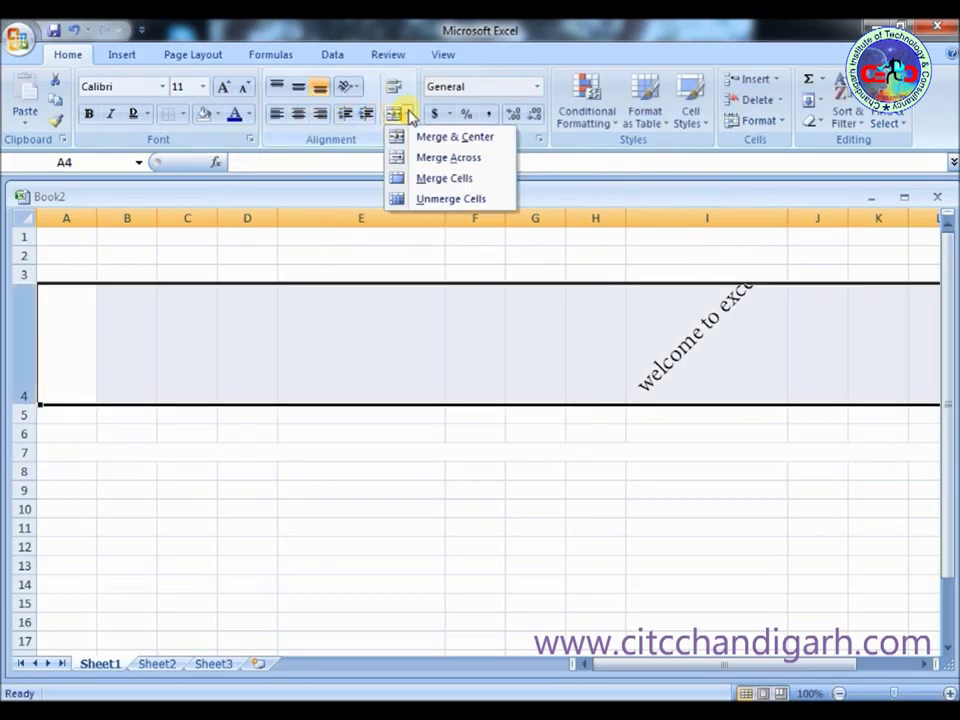
{"action": "left_click", "coordinate": [432, 139]}
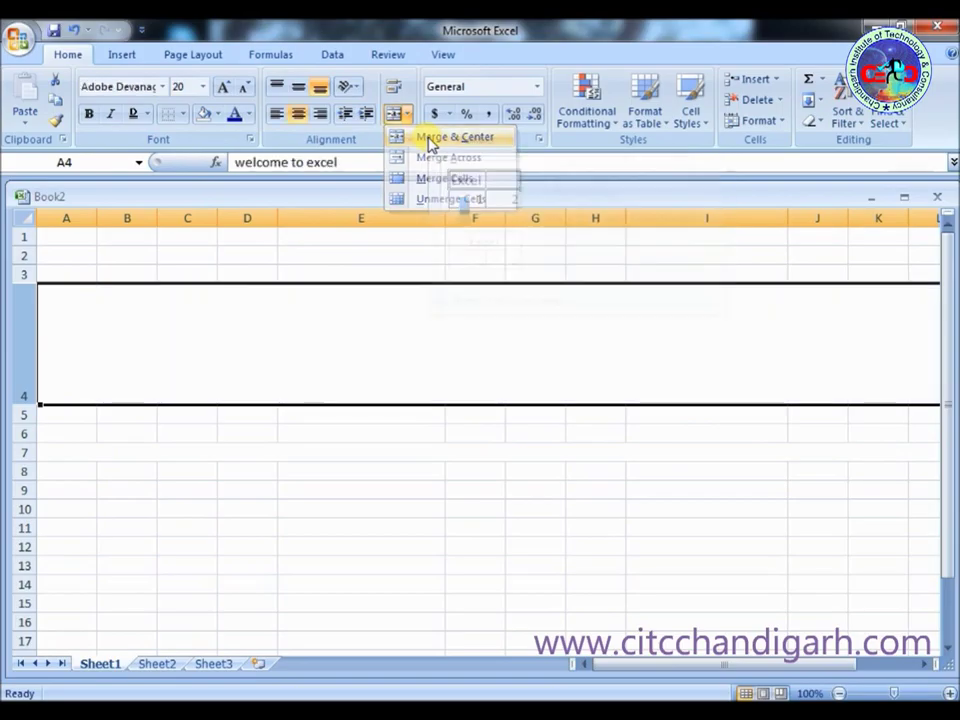
{"action": "double_click", "coordinate": [405, 395]}
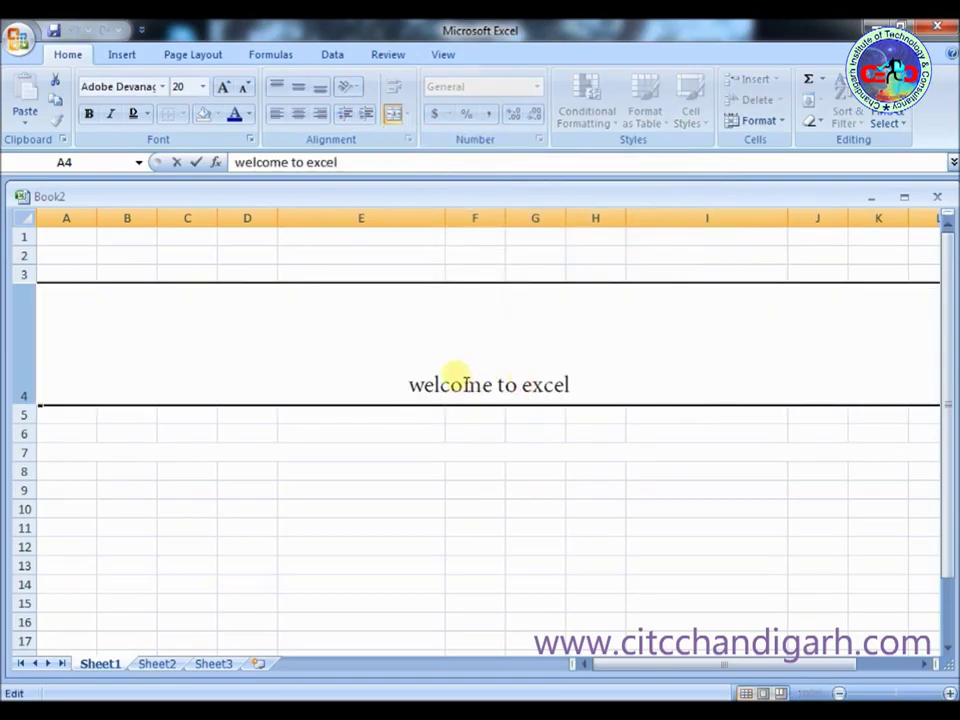
{"action": "left_click", "coordinate": [364, 490]}
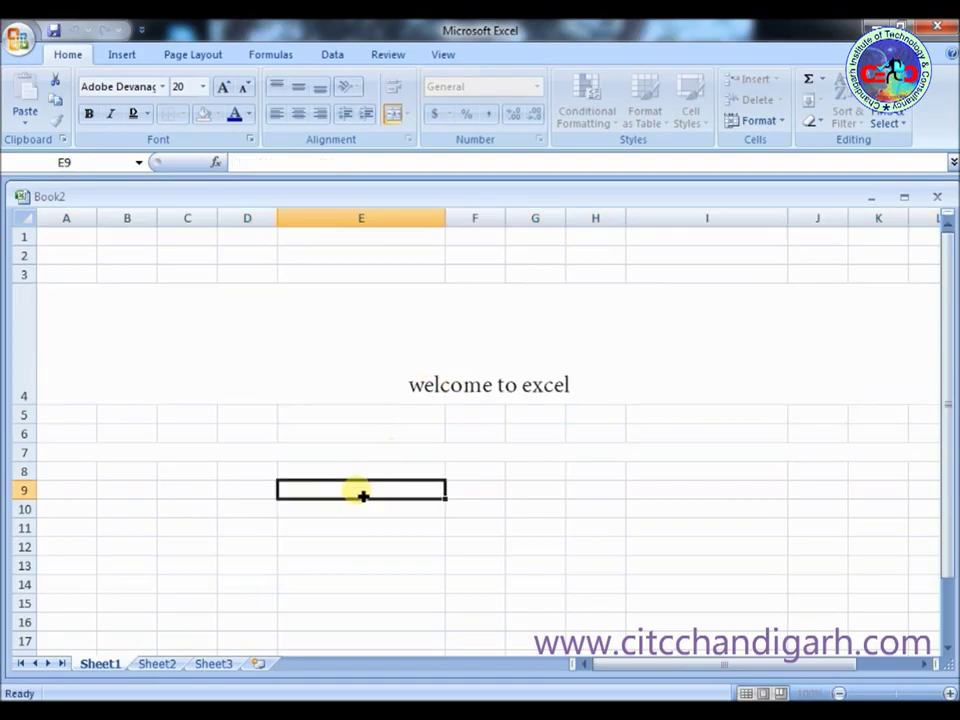
{"action": "left_click", "coordinate": [402, 385]}
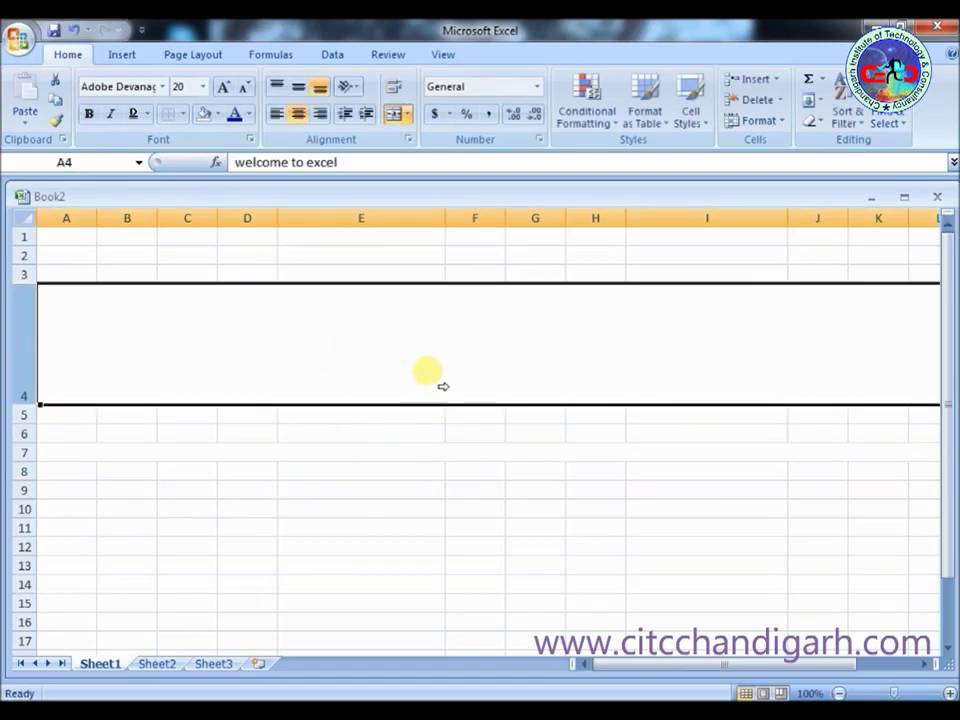
{"action": "double_click", "coordinate": [440, 386]}
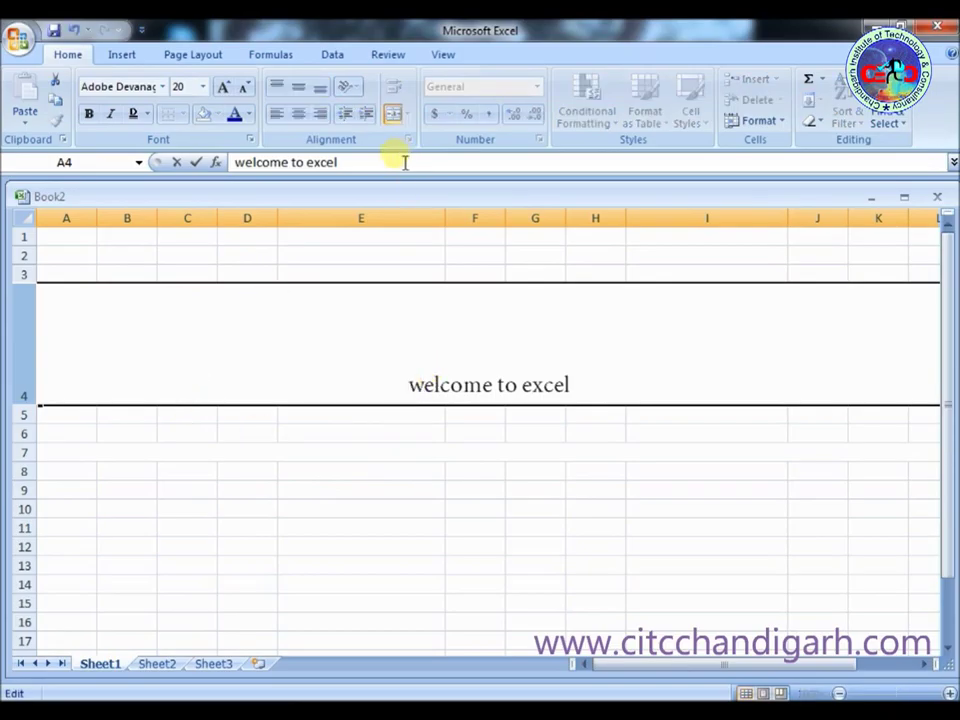
Step: Enter the number 20 in cell C9
{"action": "left_click", "coordinate": [205, 495]}
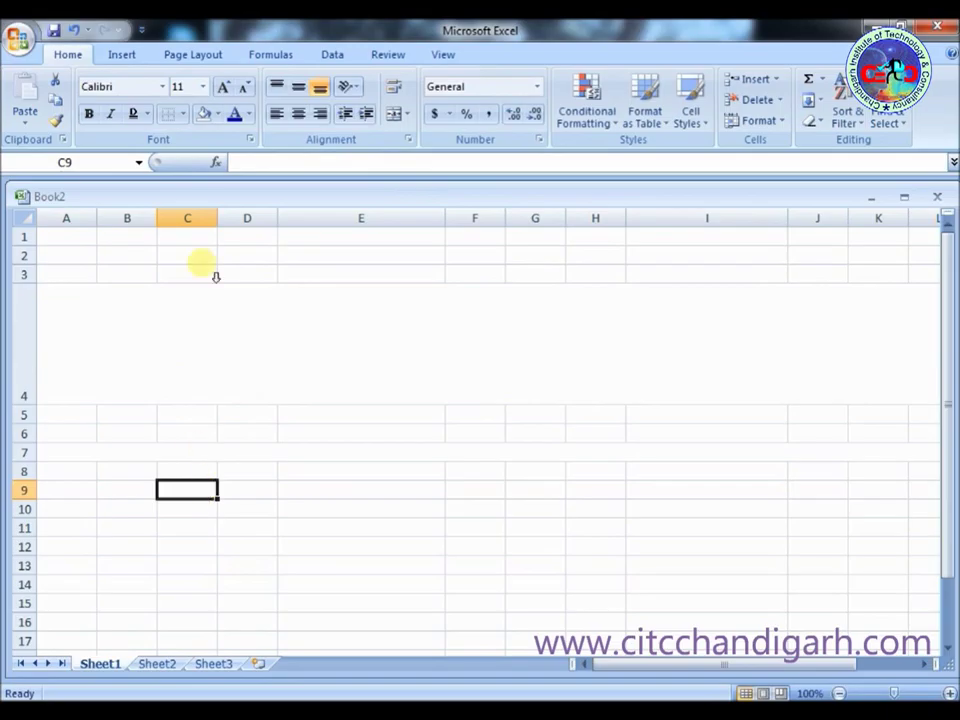
{"action": "left_click", "coordinate": [301, 166]}
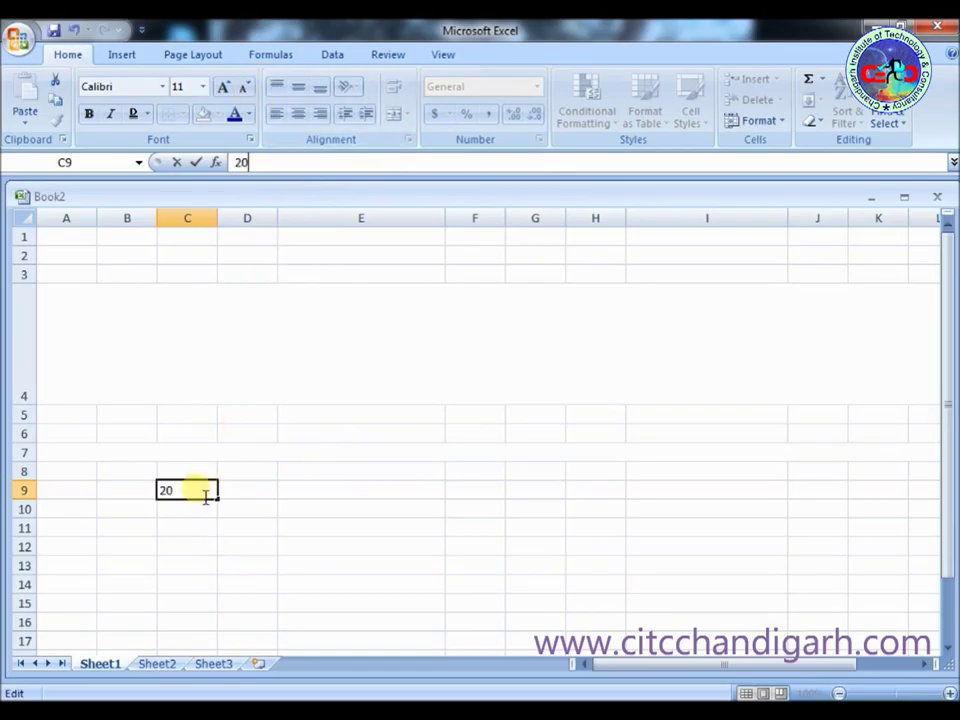
{"action": "left_click", "coordinate": [272, 507]}
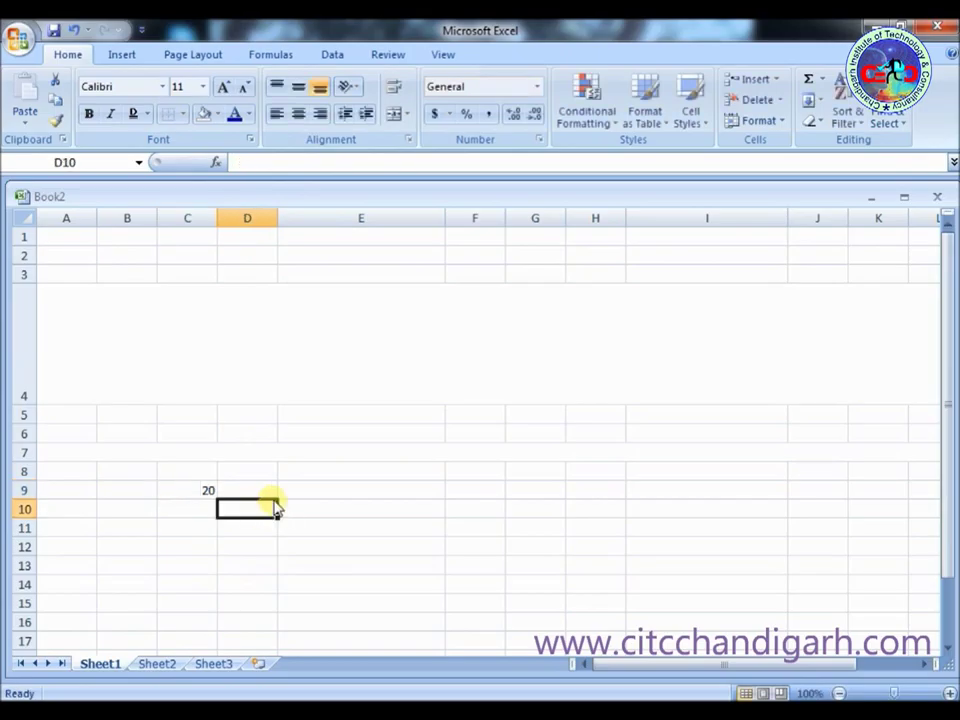
Step: Format cell C9 with the $ English (United States) accounting format
{"action": "left_click", "coordinate": [213, 491]}
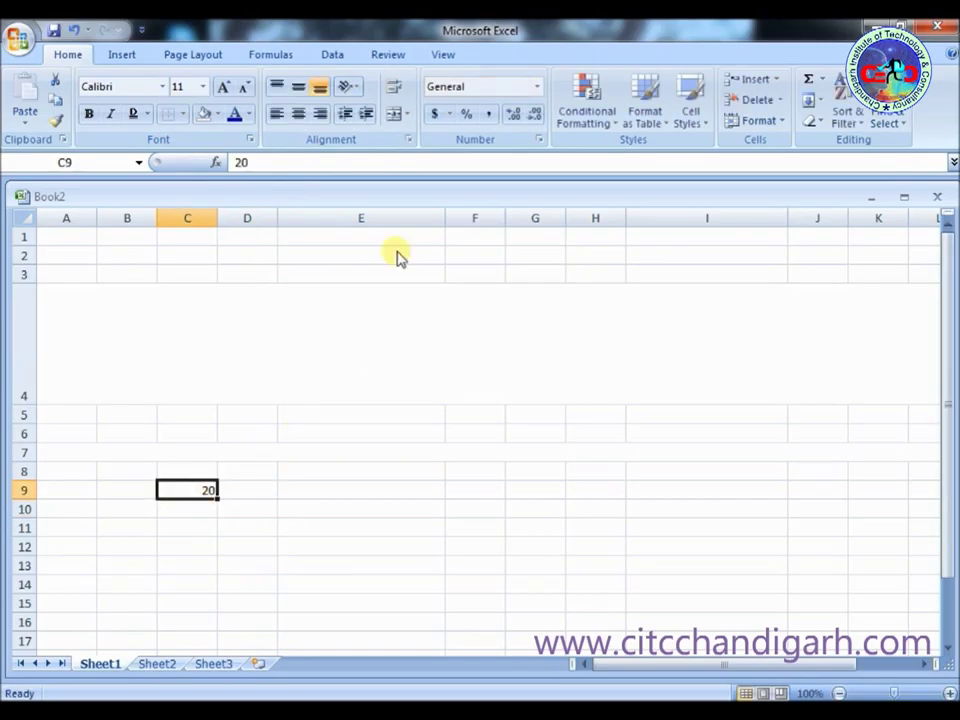
{"action": "left_click", "coordinate": [450, 116]}
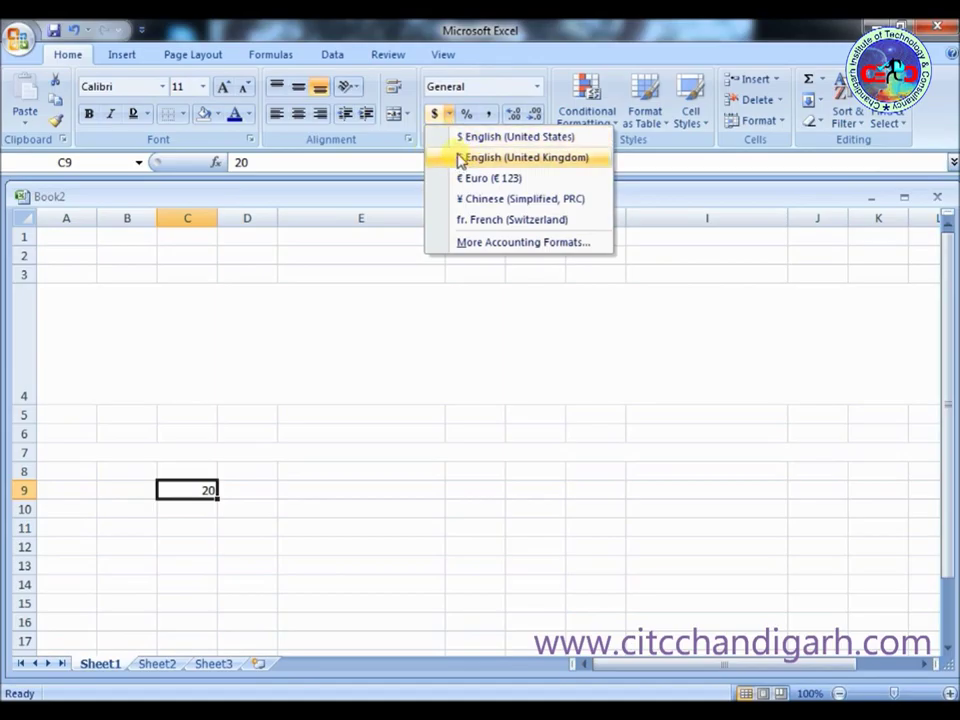
{"action": "left_click", "coordinate": [500, 137]}
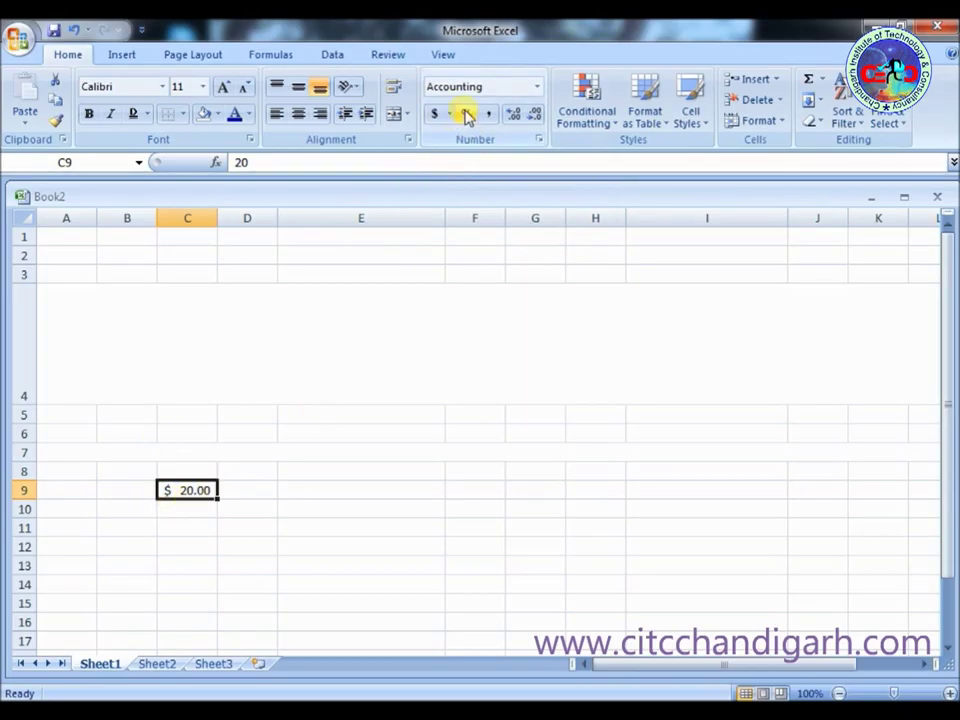
Step: Increase cell C9 to four decimal places and reduce it back to two
{"action": "left_click", "coordinate": [516, 115]}
{"action": "left_click", "coordinate": [516, 115]}
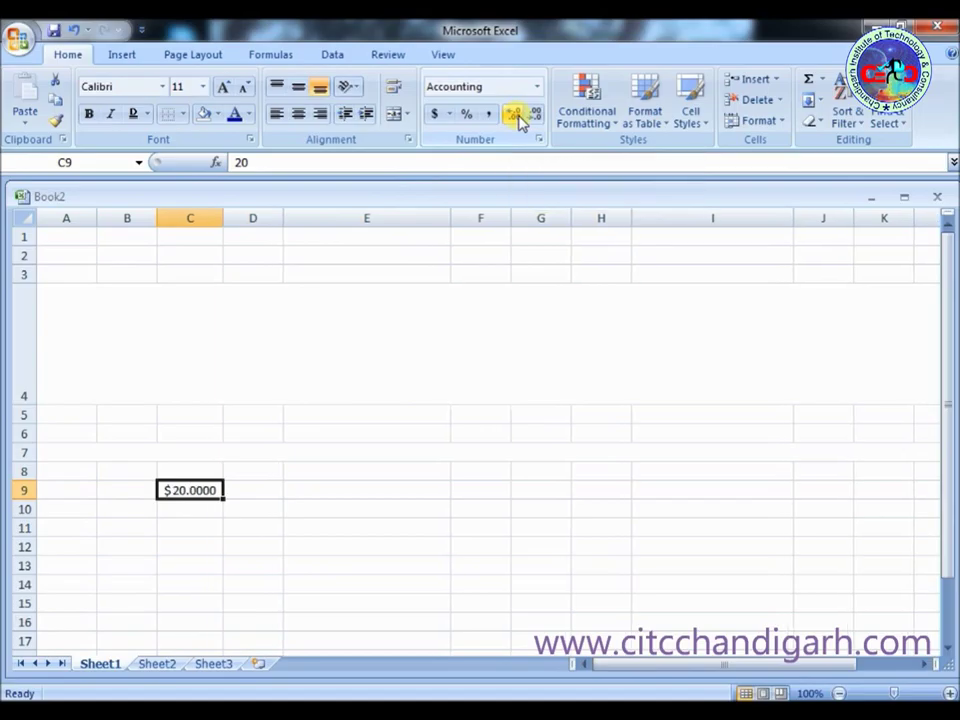
{"action": "left_click", "coordinate": [535, 117]}
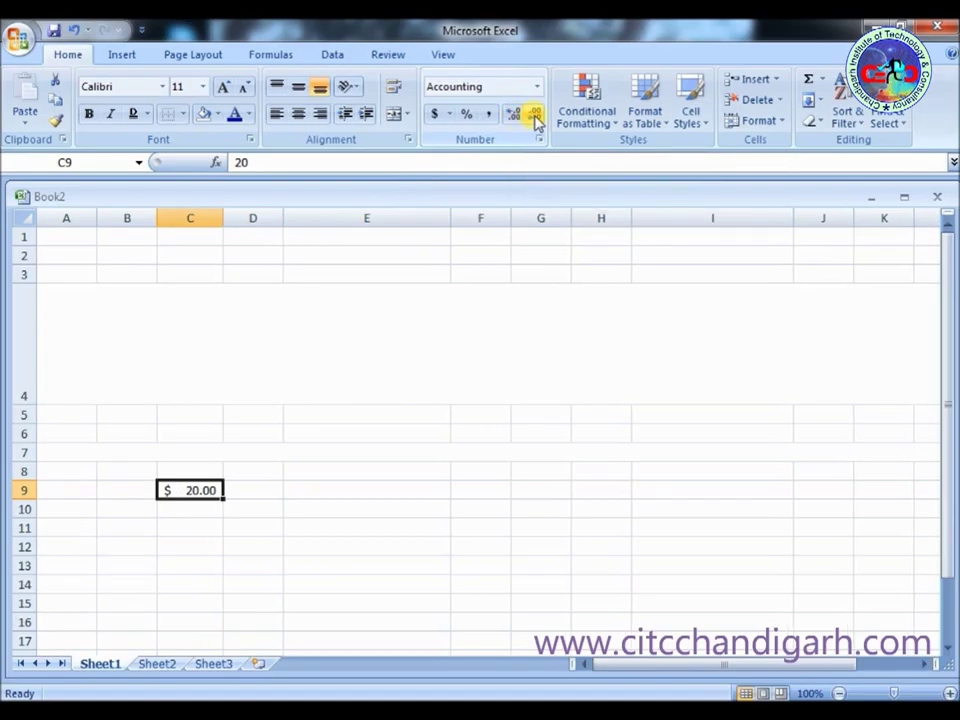
Step: Format the number in cell C9 as a percentage
{"action": "left_click", "coordinate": [467, 115]}
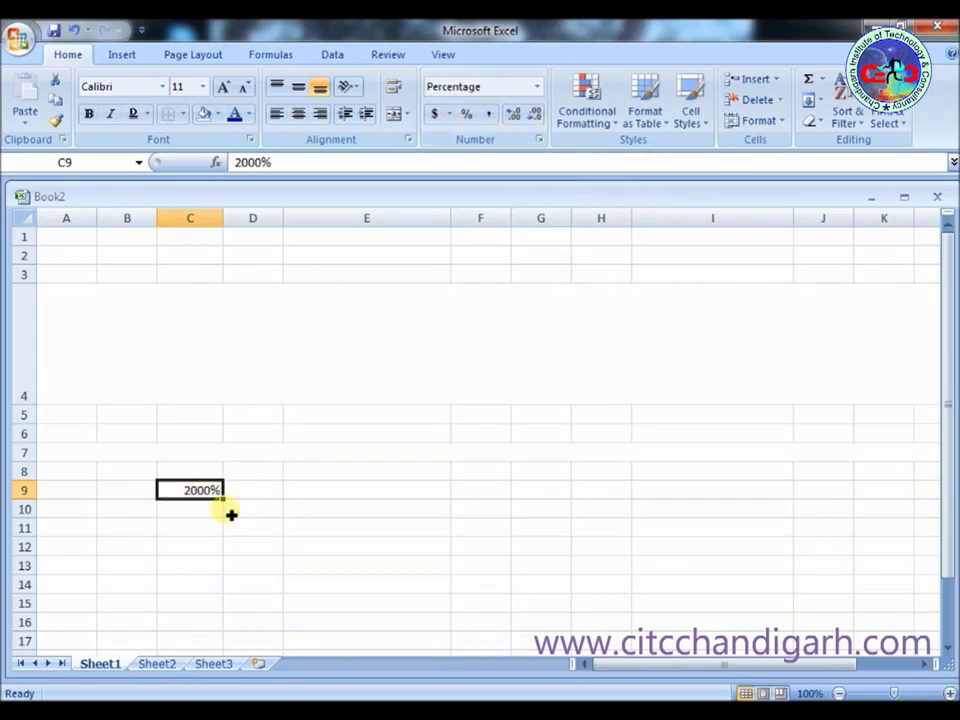
{"action": "left_click", "coordinate": [409, 472]}
{"action": "left_click", "coordinate": [205, 490]}
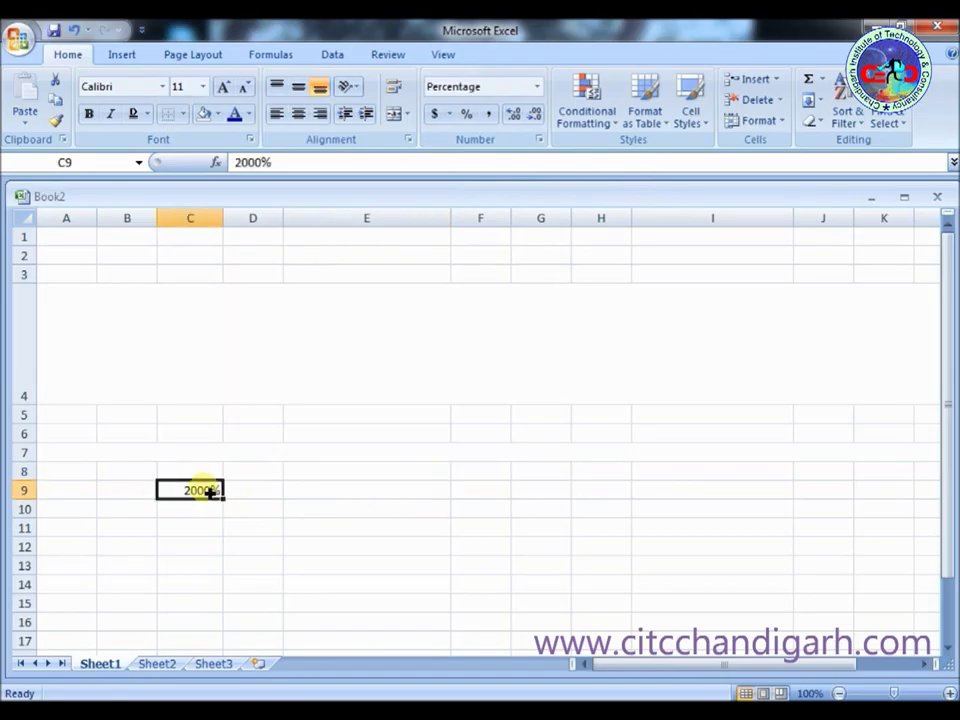
Step: Format cell C9 as a table with the Light style that has a solid red header, and check the column header's filter options
{"action": "left_click", "coordinate": [670, 133]}
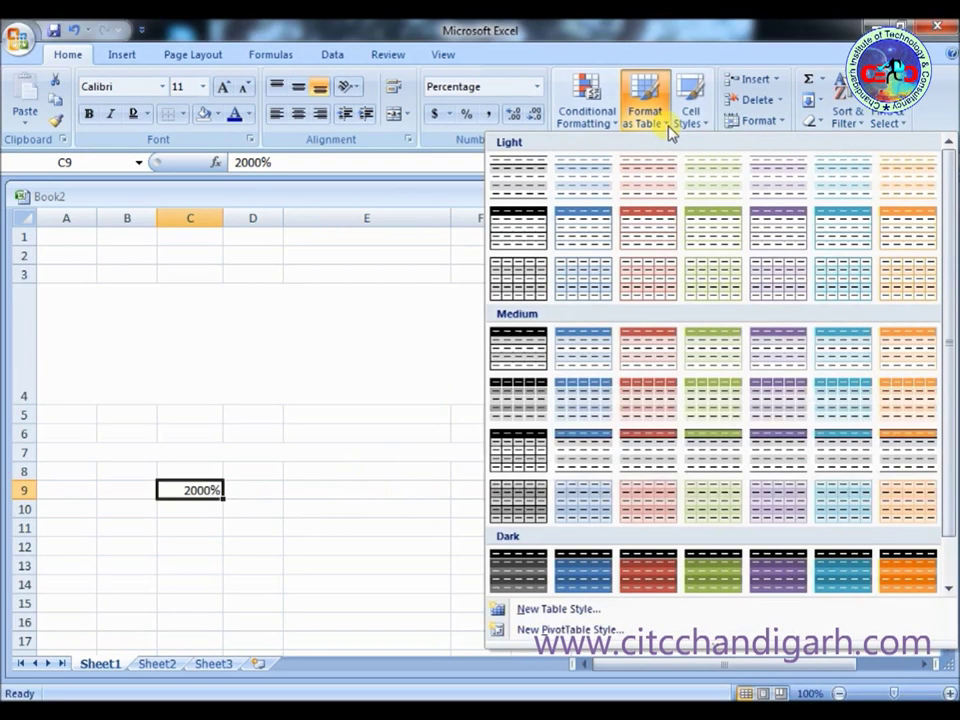
{"action": "left_click", "coordinate": [643, 227]}
{"action": "left_click", "coordinate": [262, 416]}
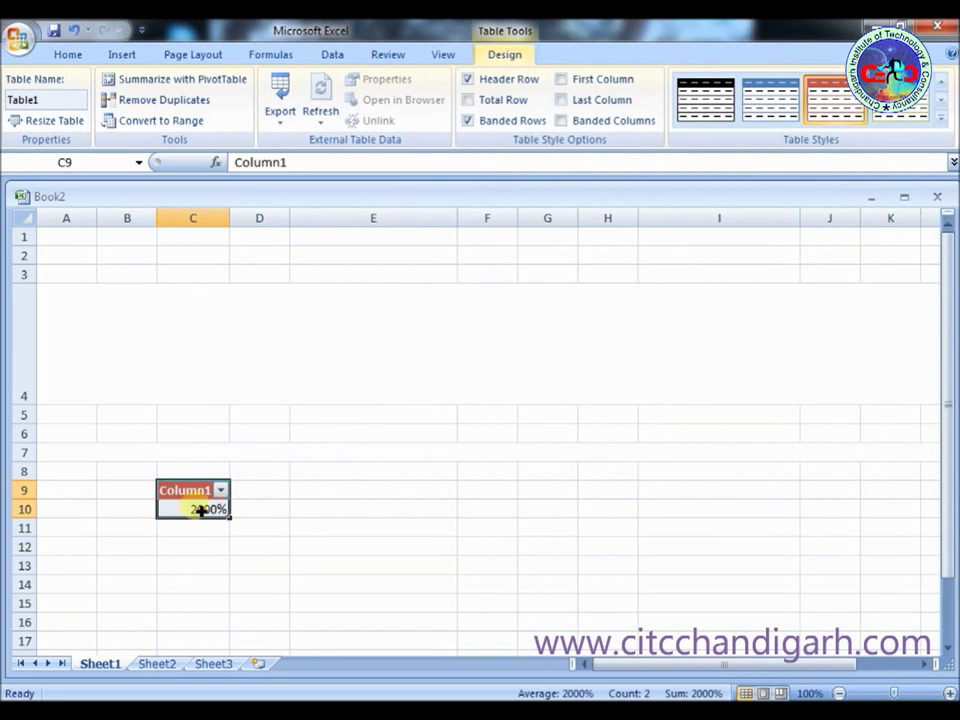
{"action": "left_click", "coordinate": [221, 490]}
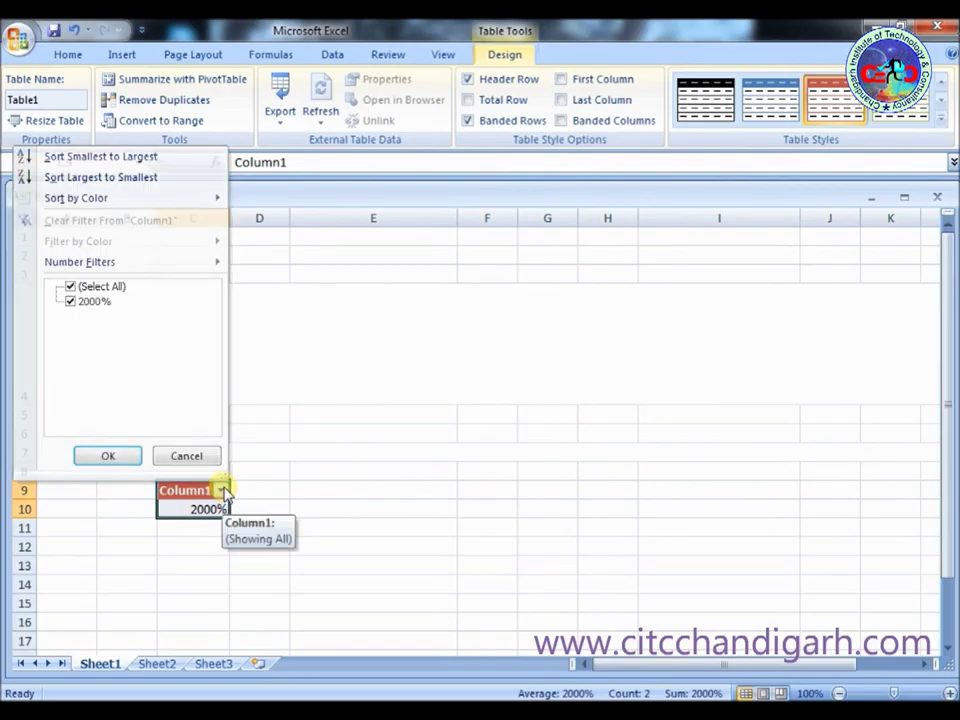
{"action": "left_click", "coordinate": [221, 490]}
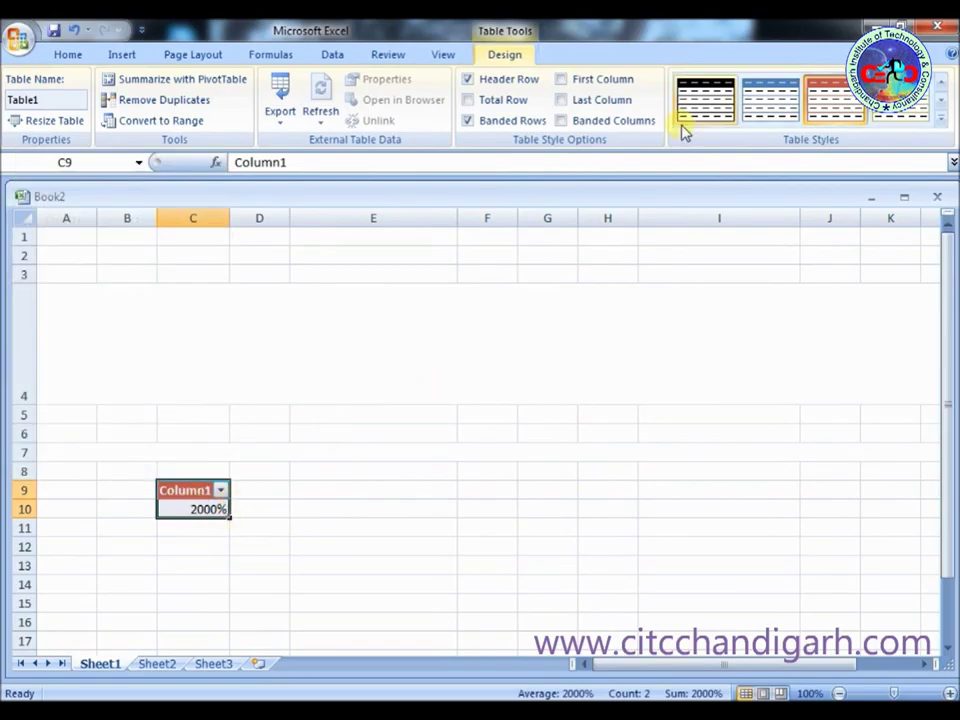
Step: Change the table's style to the purple one in the first row of the Medium styles
{"action": "left_click", "coordinate": [66, 56]}
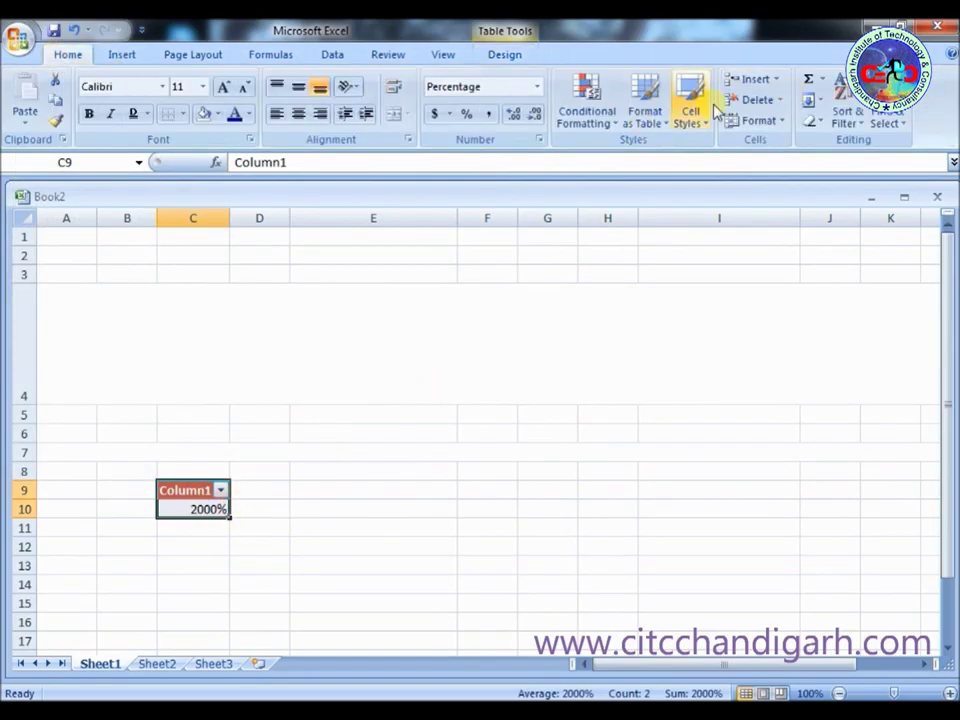
{"action": "left_click", "coordinate": [667, 126]}
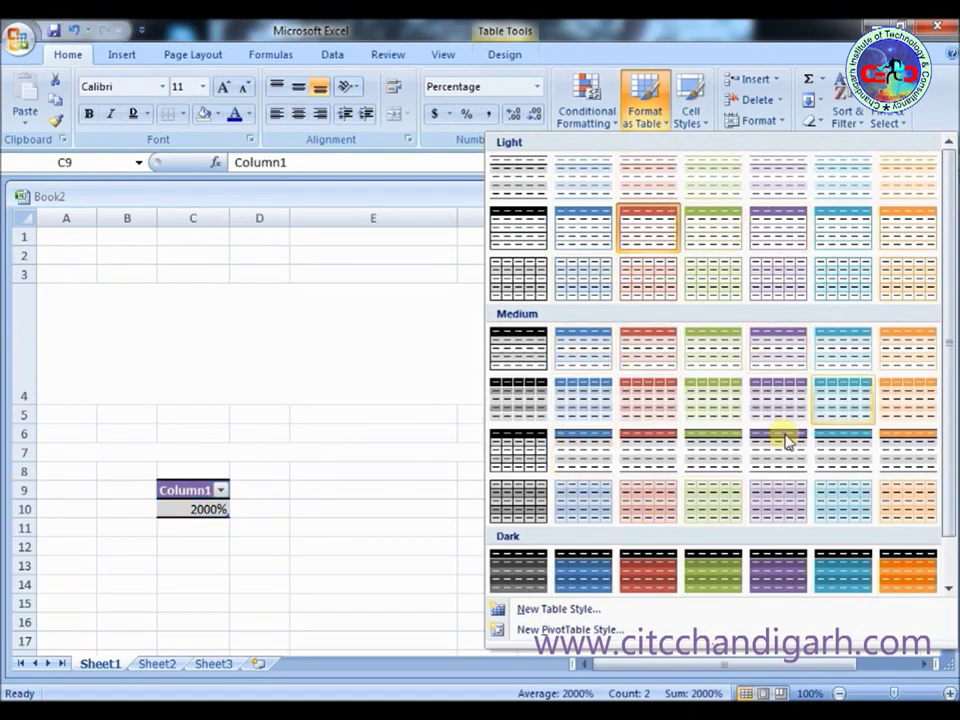
{"action": "left_click", "coordinate": [760, 359]}
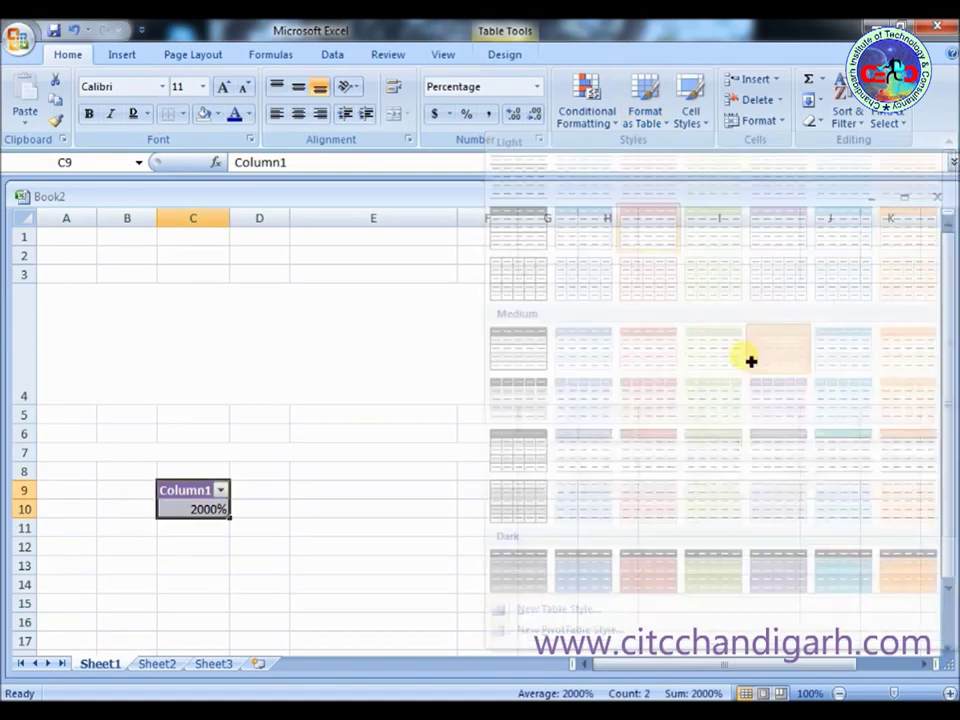
{"action": "left_click", "coordinate": [374, 506]}
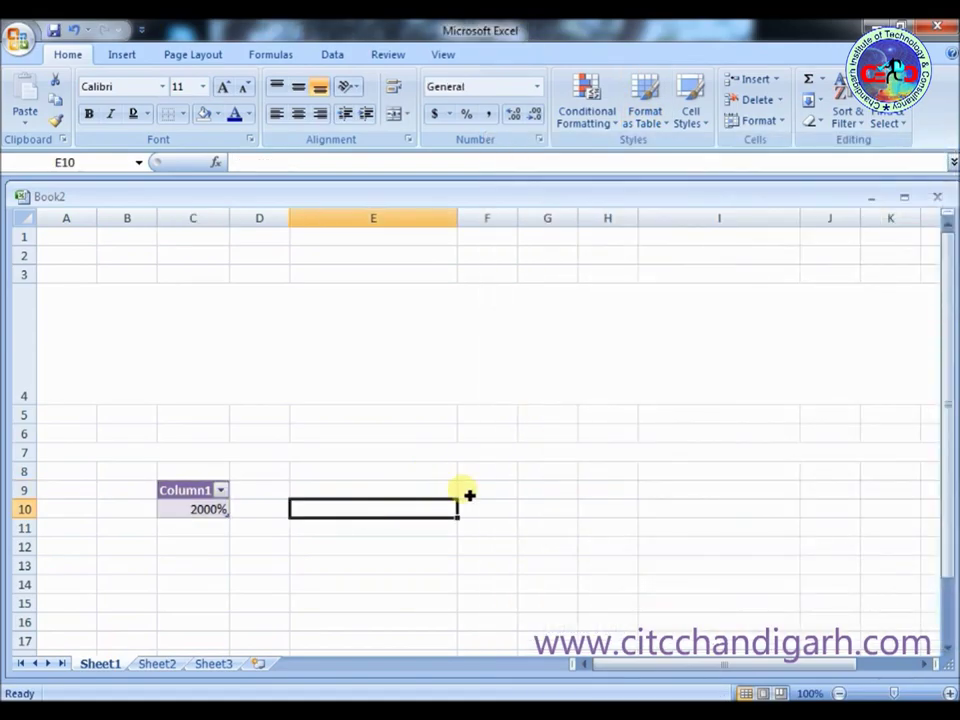
Step: Insert a new cell at F8, shifting the existing cells down
{"action": "left_click", "coordinate": [494, 474]}
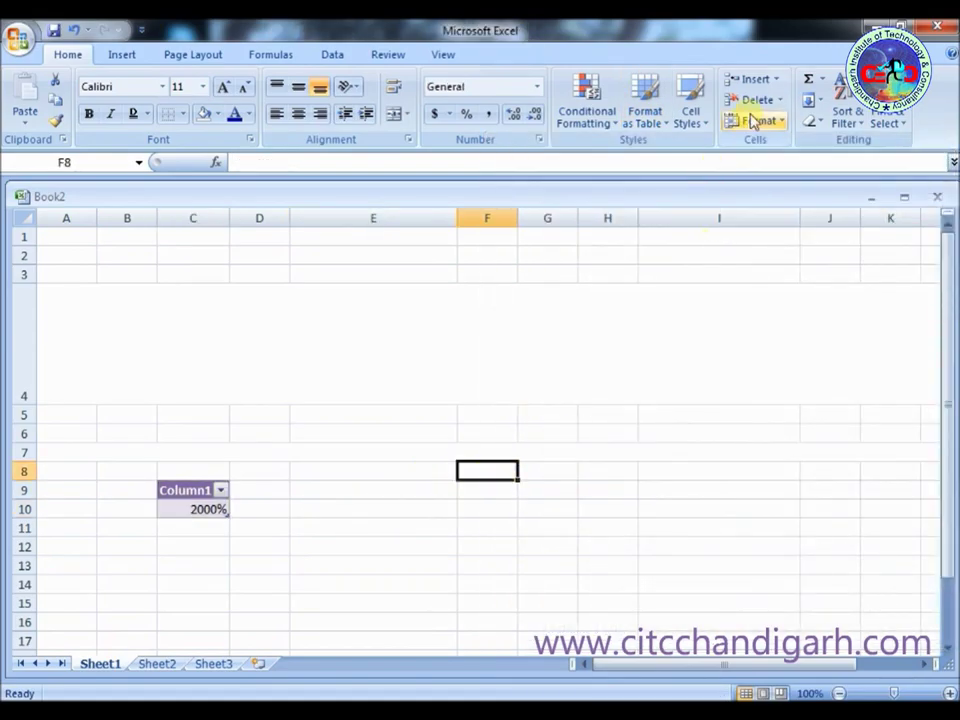
{"action": "left_click", "coordinate": [777, 80]}
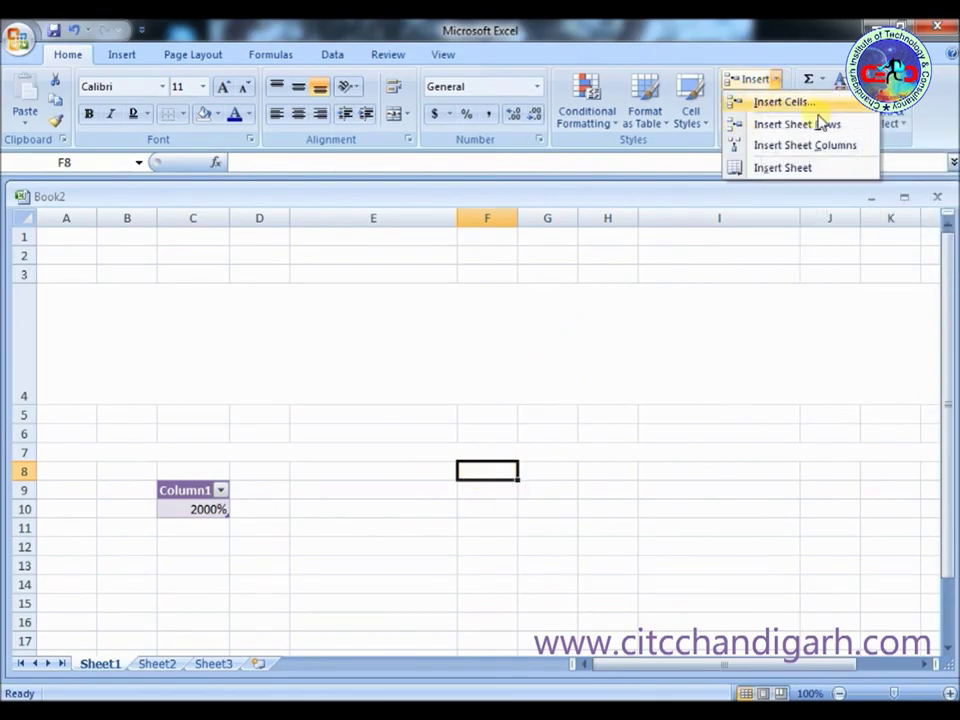
{"action": "left_click", "coordinate": [779, 103]}
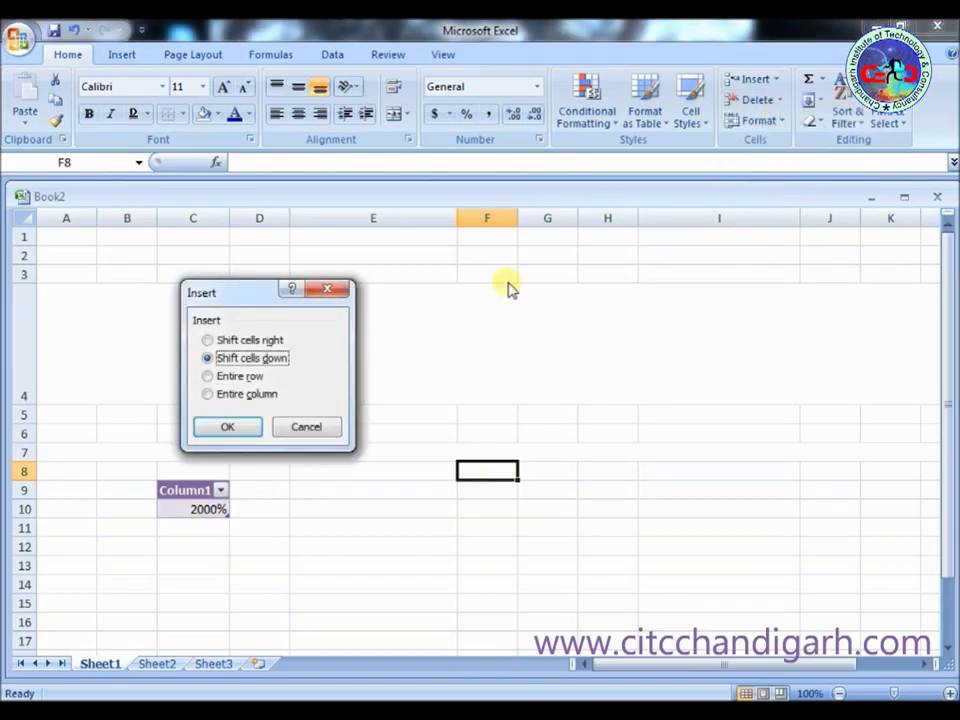
{"action": "left_click", "coordinate": [241, 432]}
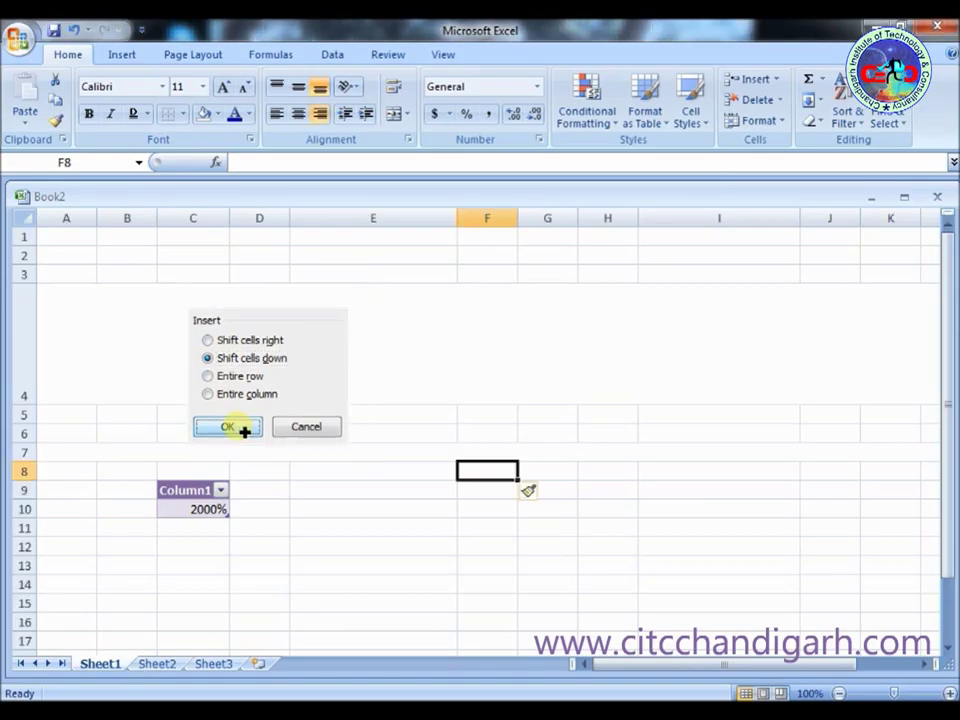
{"action": "left_click", "coordinate": [530, 493]}
{"action": "left_click", "coordinate": [550, 471]}
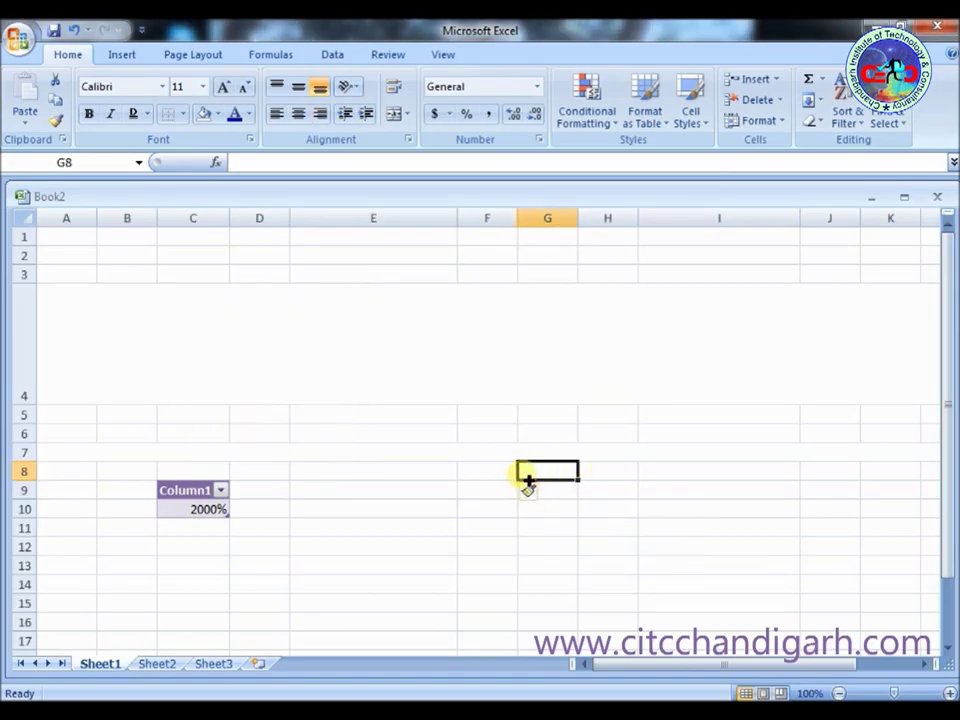
Step: Enter the text "my document" in cell E8
{"action": "left_click", "coordinate": [452, 474]}
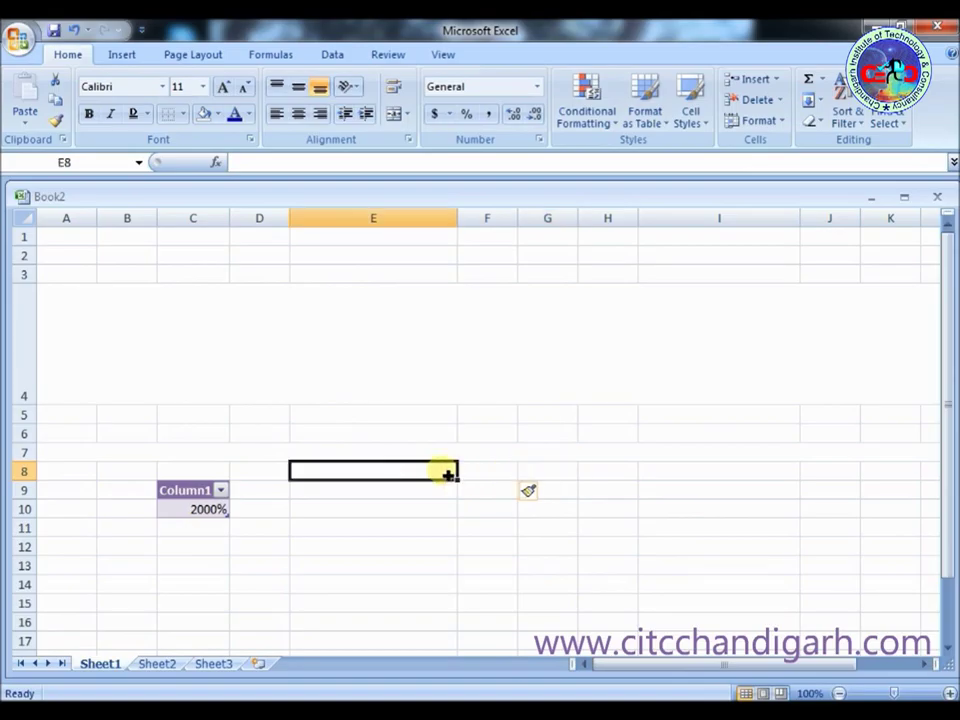
{"action": "double_click", "coordinate": [390, 474]}
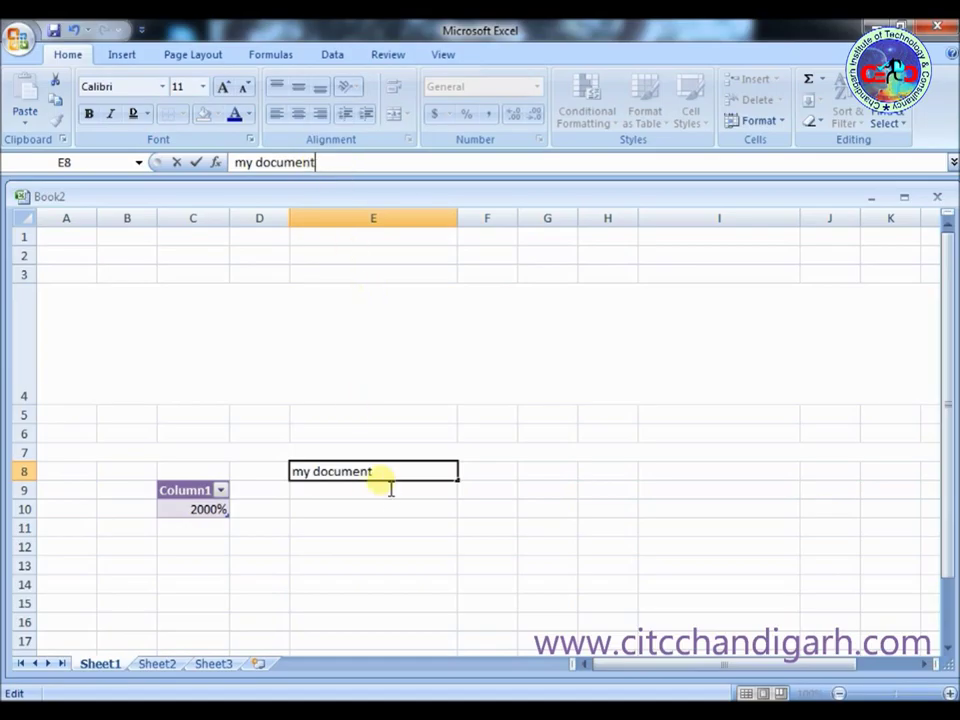
{"action": "left_click", "coordinate": [388, 435]}
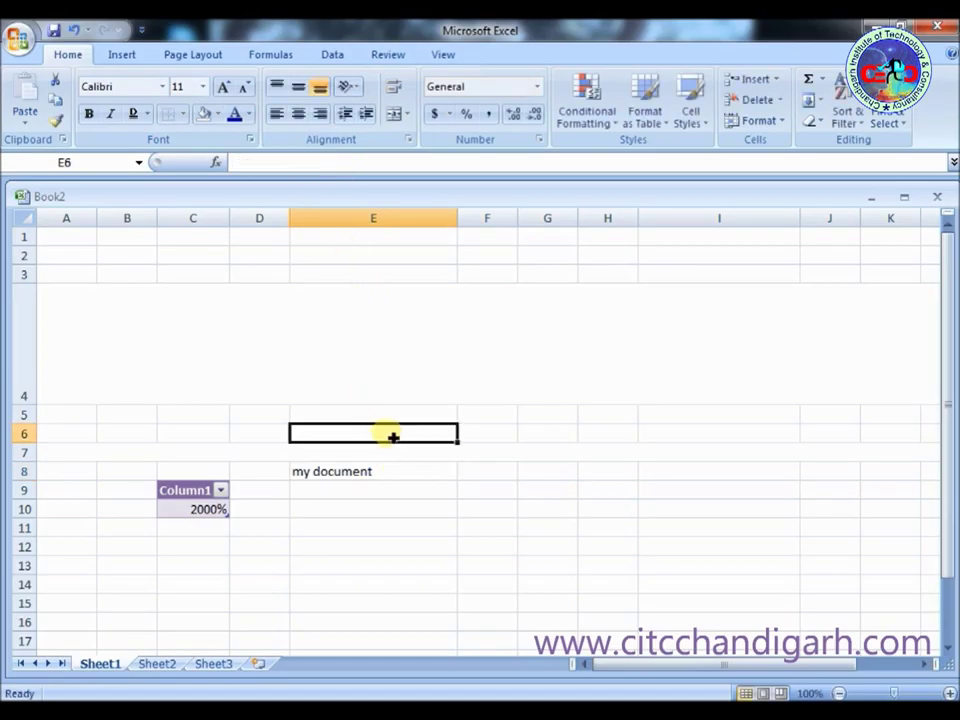
Step: Insert an entire row at cell E6, above the "my document" text
{"action": "left_click", "coordinate": [778, 80]}
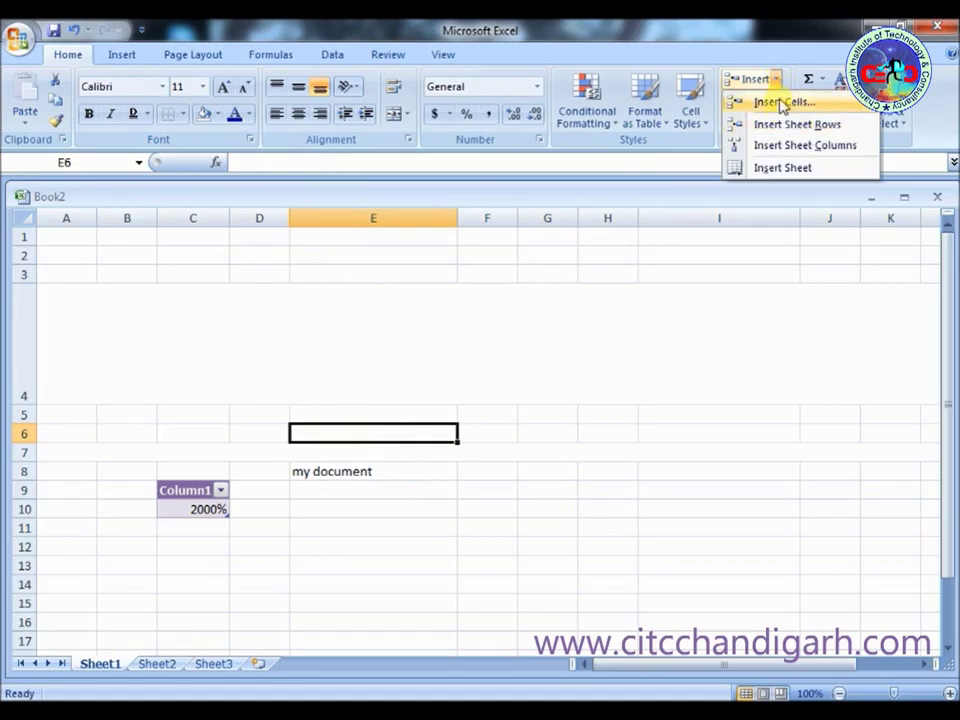
{"action": "left_click", "coordinate": [783, 103]}
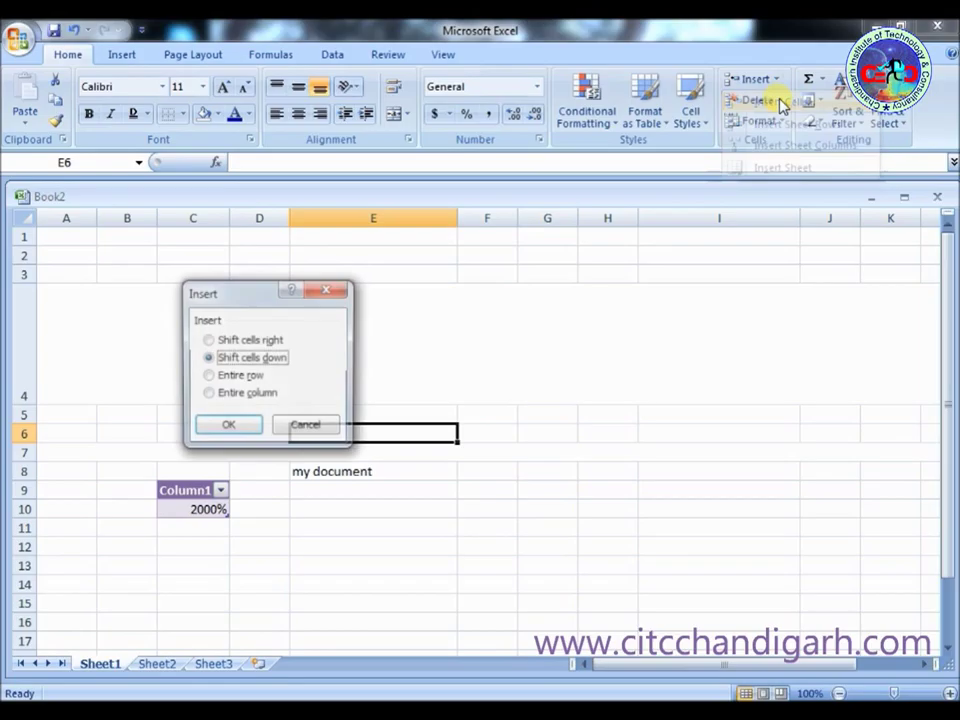
{"action": "left_click", "coordinate": [208, 376]}
{"action": "left_click", "coordinate": [238, 426]}
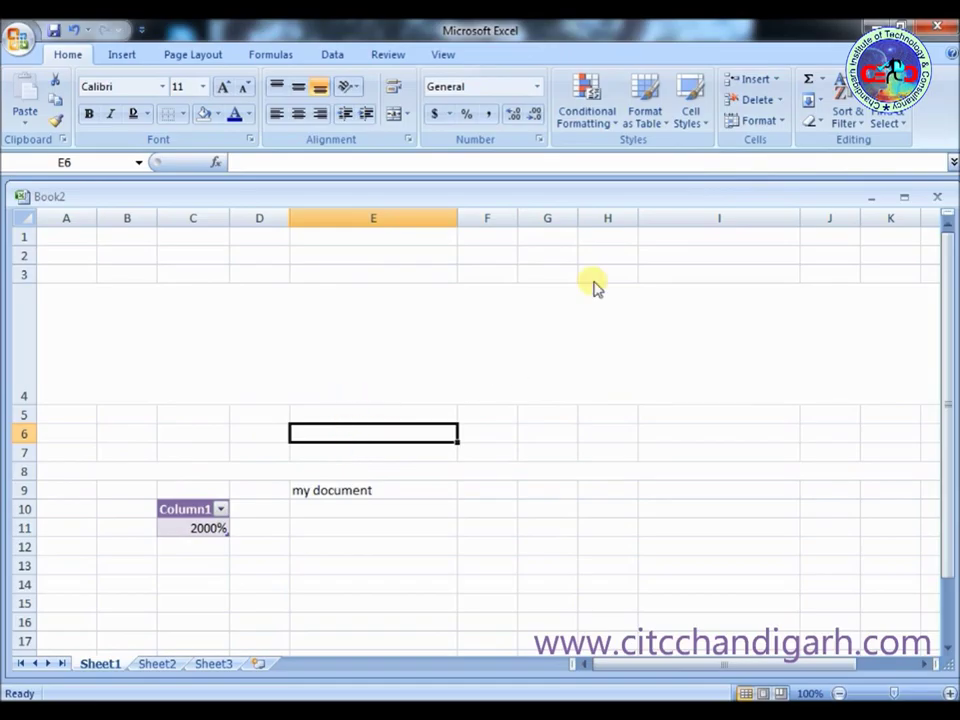
Step: Delete cell E6, and delete the entire row 6 using the Entire row option
{"action": "left_click", "coordinate": [758, 100]}
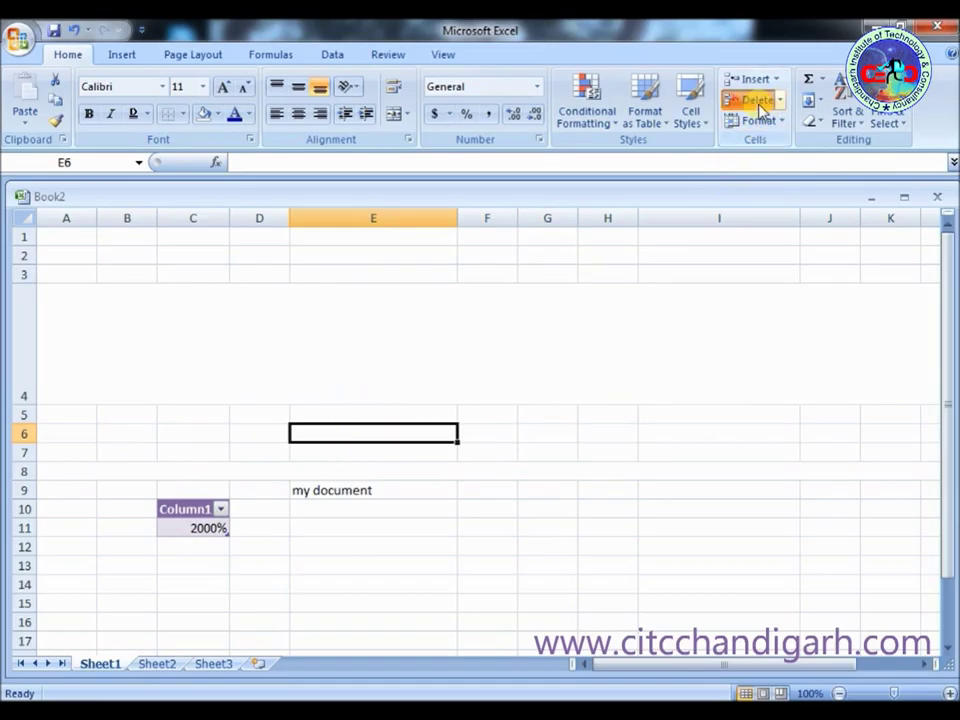
{"action": "left_click", "coordinate": [444, 417]}
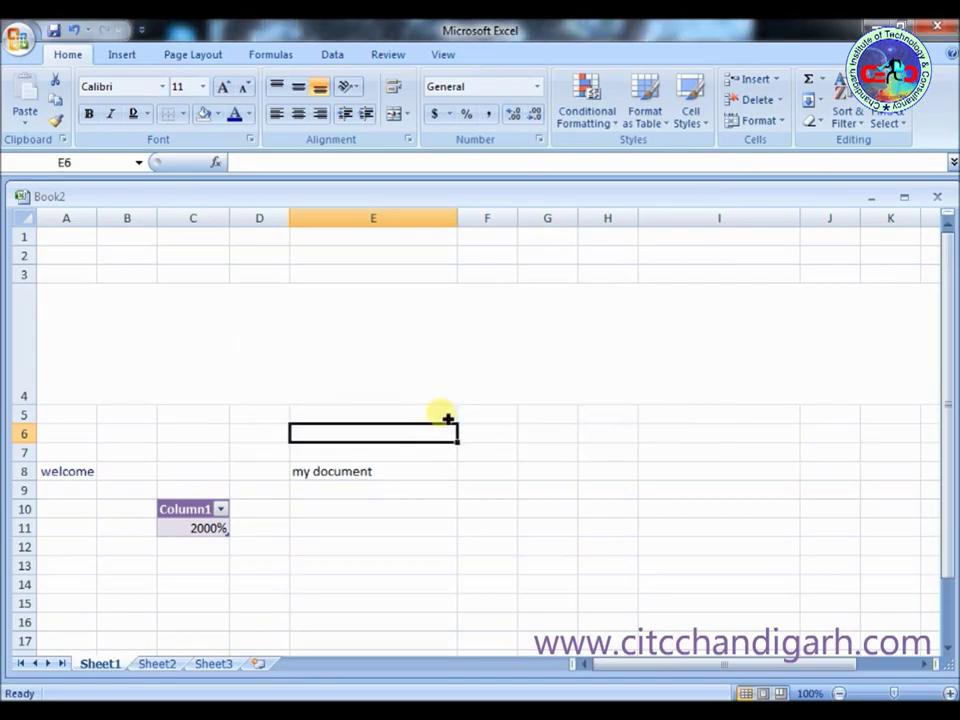
{"action": "left_click", "coordinate": [779, 101]}
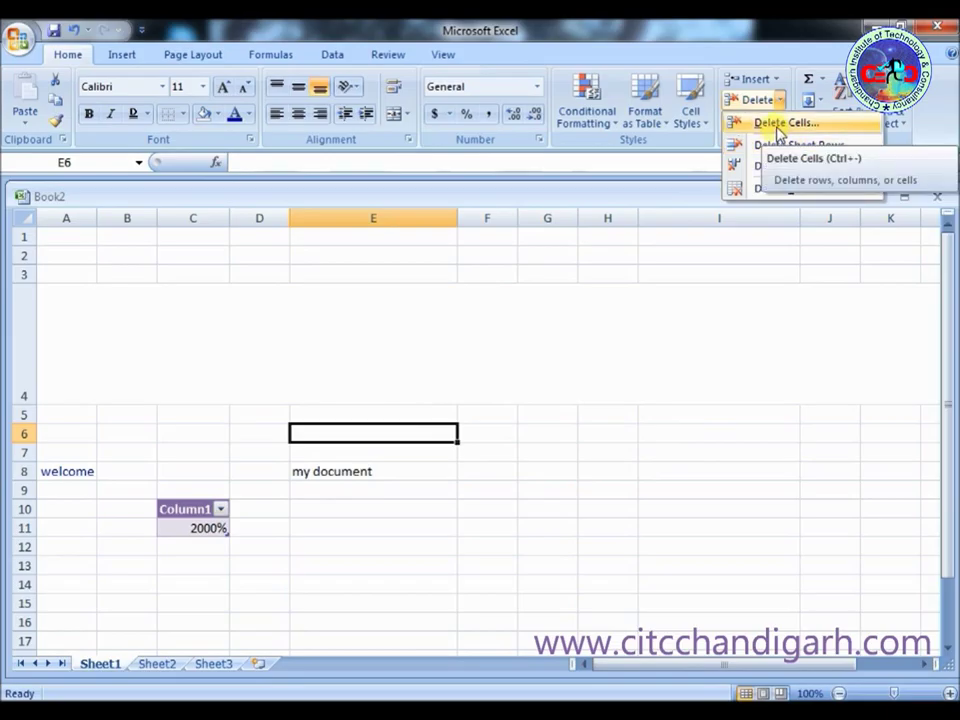
{"action": "left_click", "coordinate": [780, 124]}
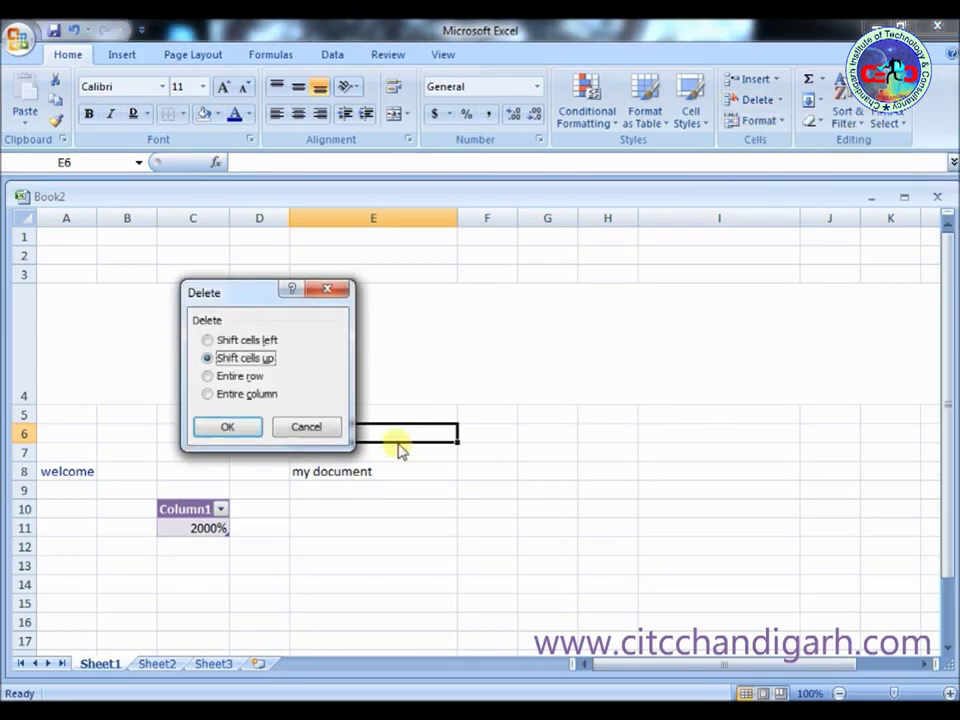
{"action": "left_click", "coordinate": [240, 377]}
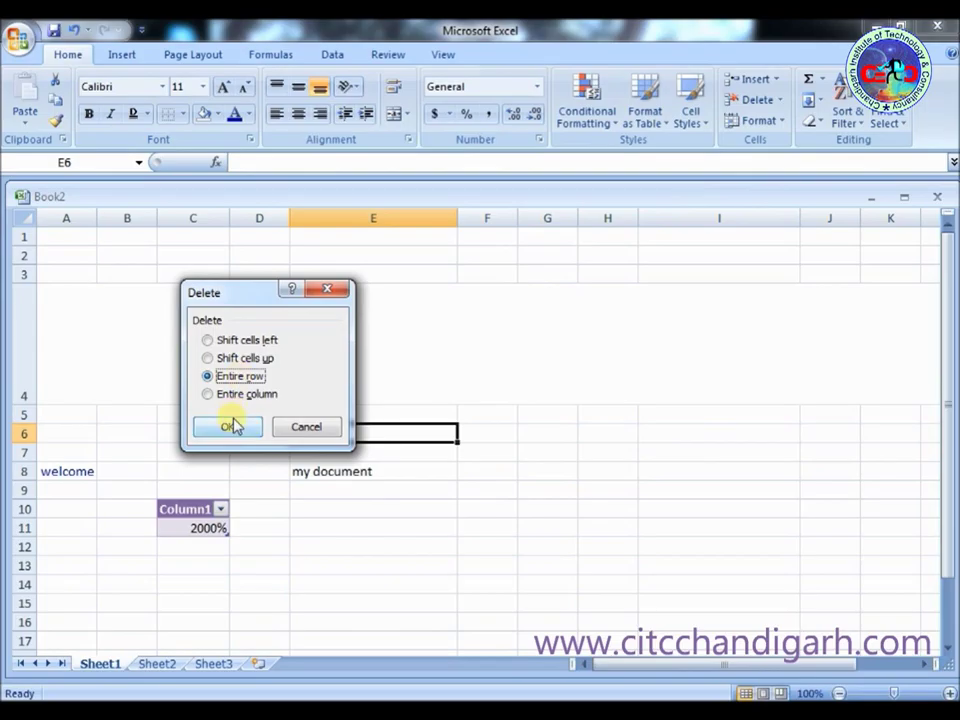
{"action": "left_click", "coordinate": [230, 425]}
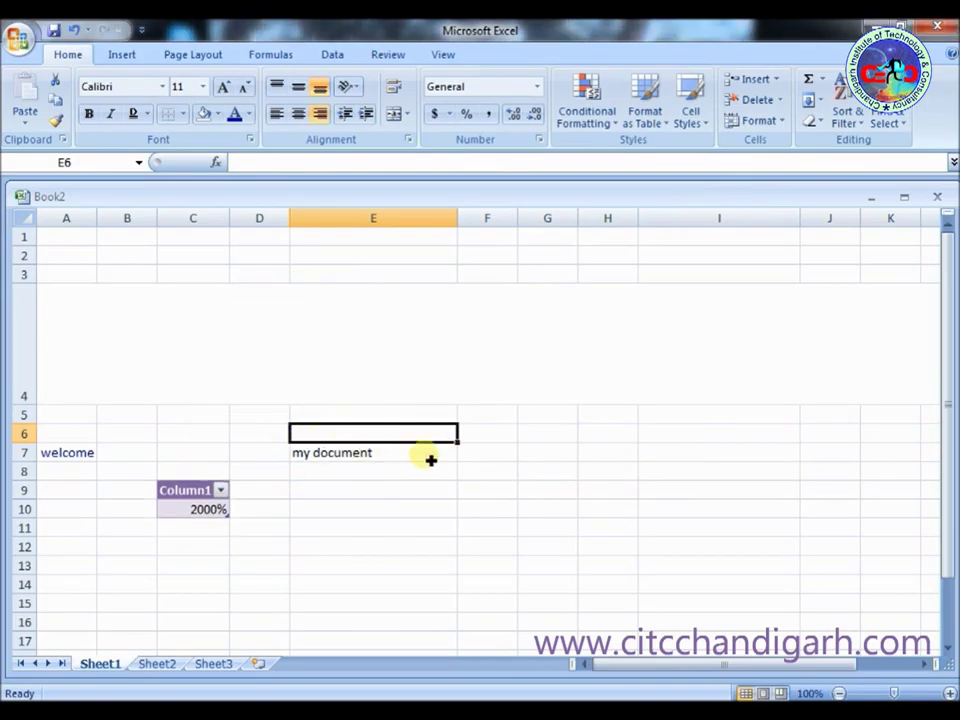
{"action": "double_click", "coordinate": [306, 453]}
{"action": "left_click", "coordinate": [822, 80]}
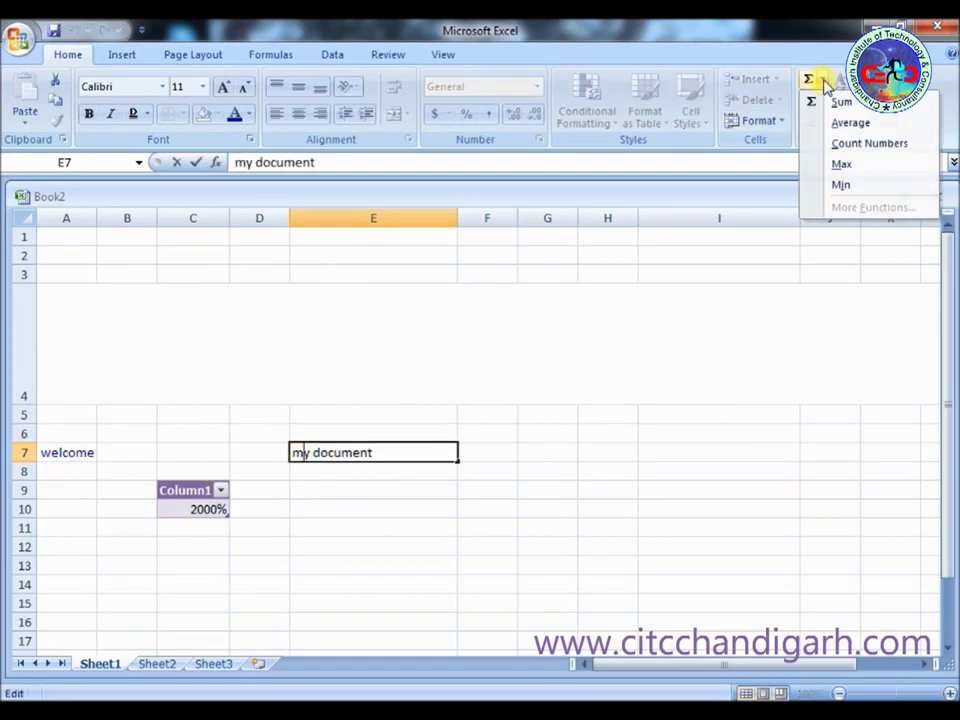
{"action": "left_click", "coordinate": [822, 80]}
{"action": "left_click", "coordinate": [822, 80]}
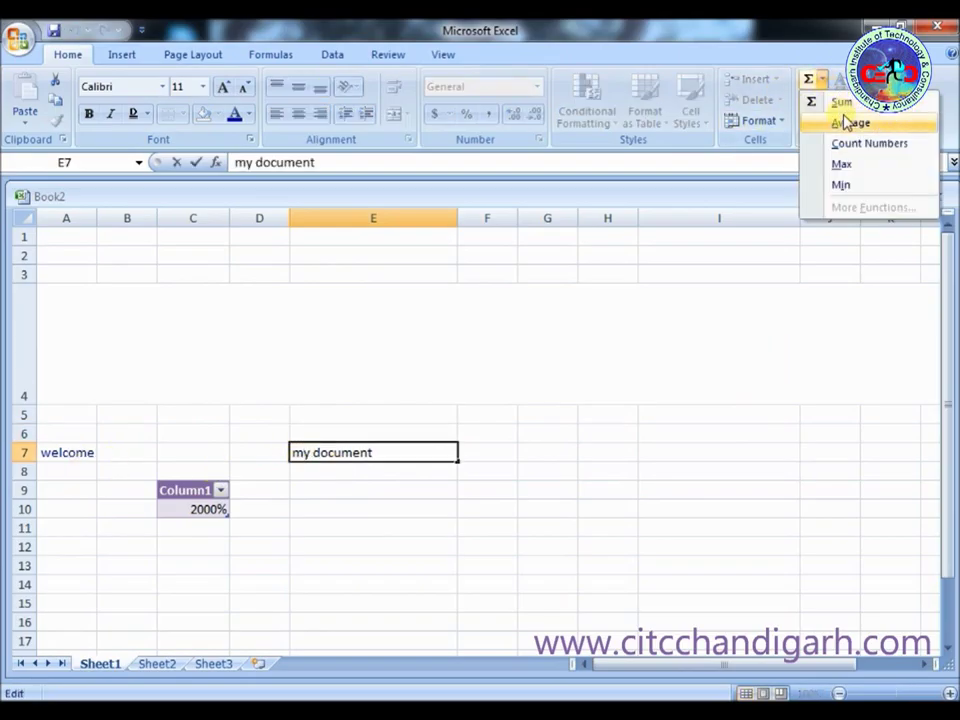
Step: Insert the AutoSum formula =SUM(23,43) in cell G7
{"action": "left_click", "coordinate": [560, 452]}
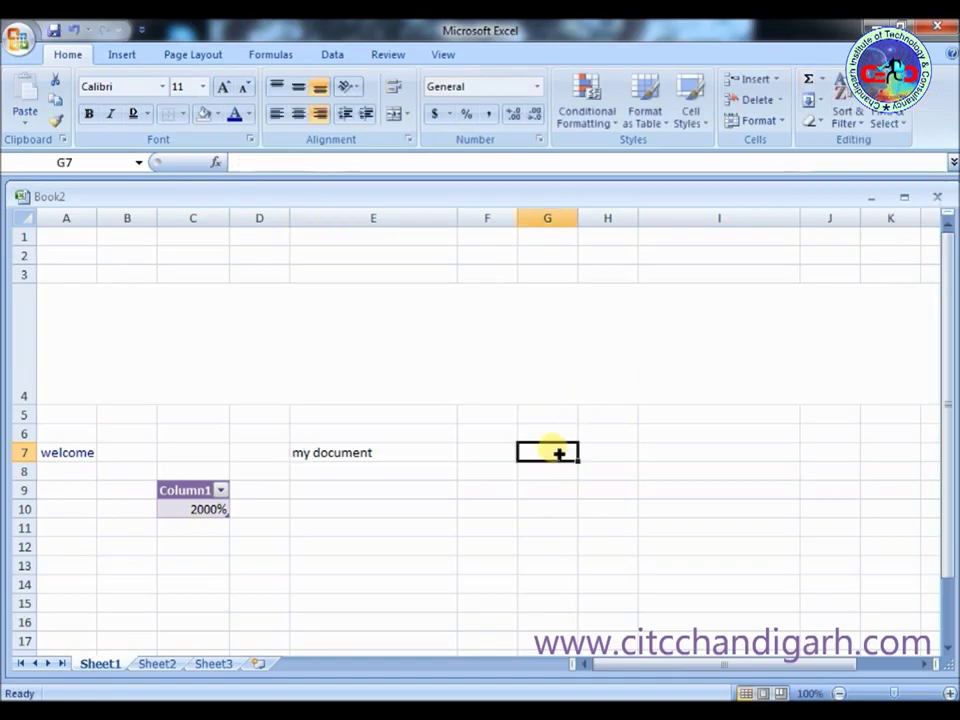
{"action": "left_click", "coordinate": [822, 80]}
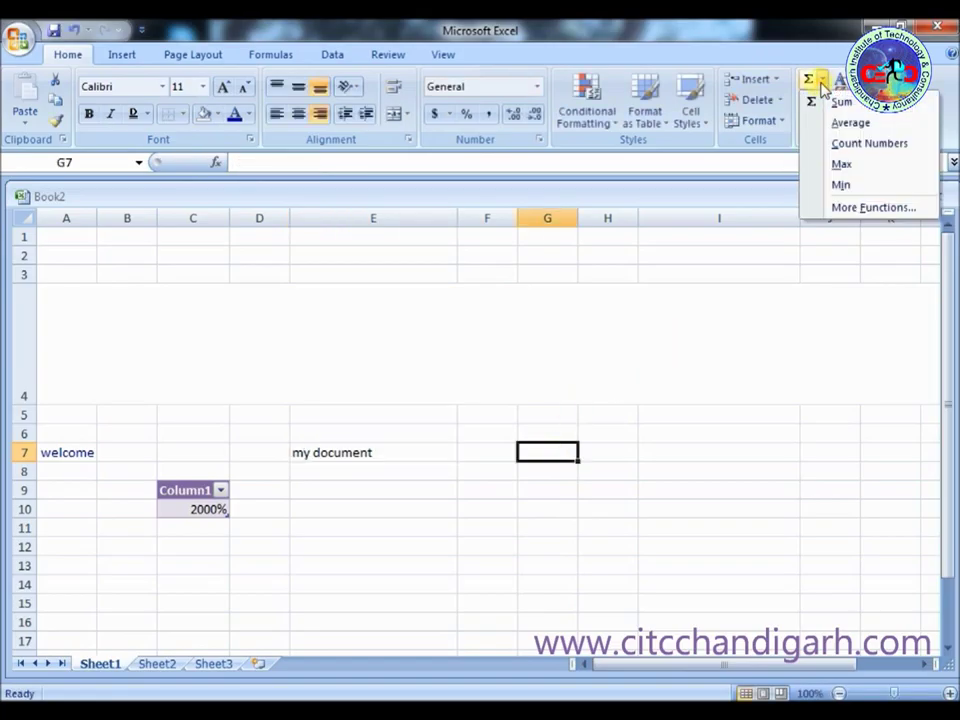
{"action": "left_click", "coordinate": [842, 105]}
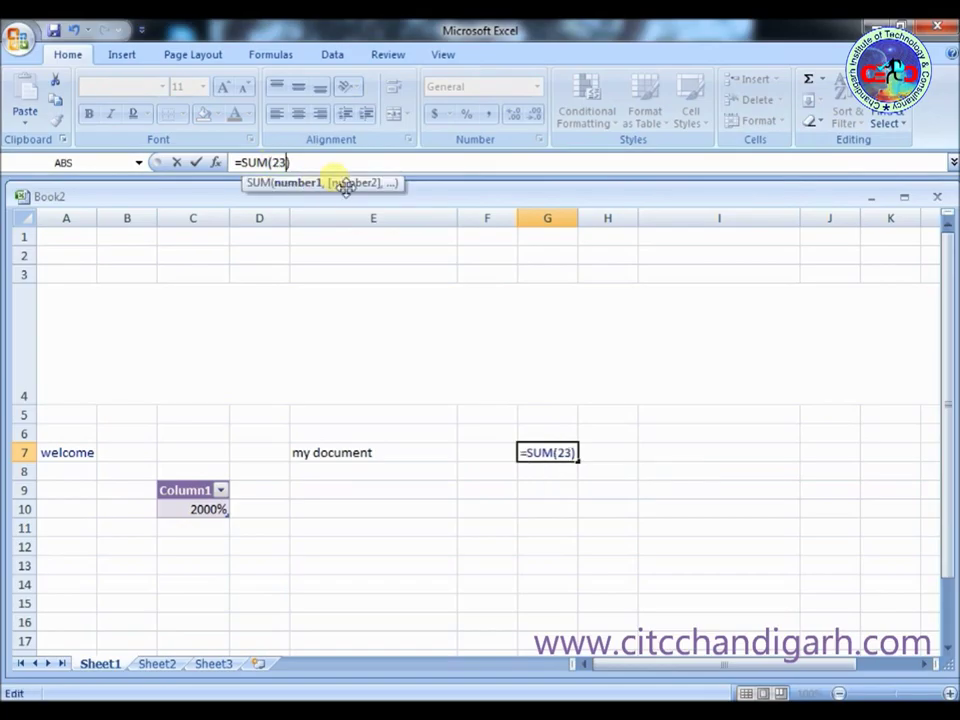
{"action": "type", "text": "23,"}
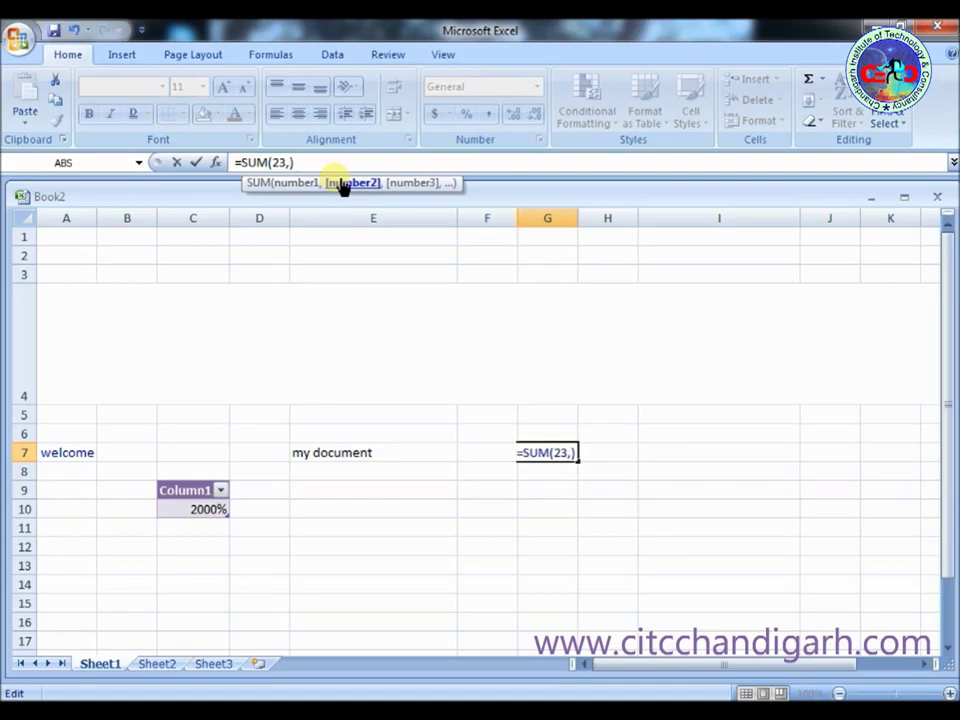
{"action": "type", "text": "43"}
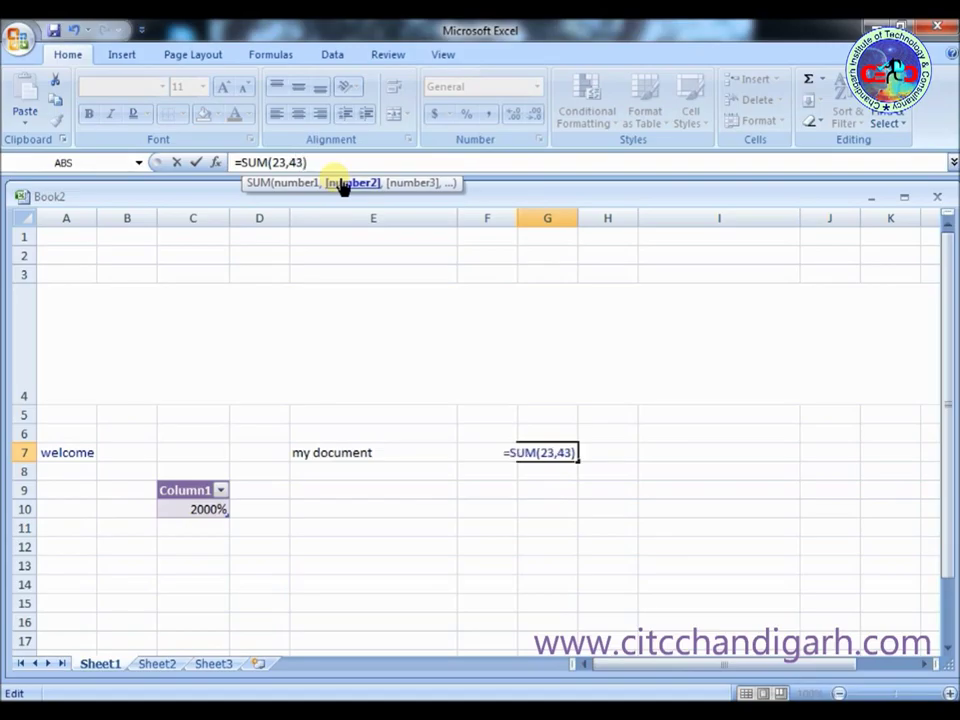
{"action": "left_click", "coordinate": [354, 170]}
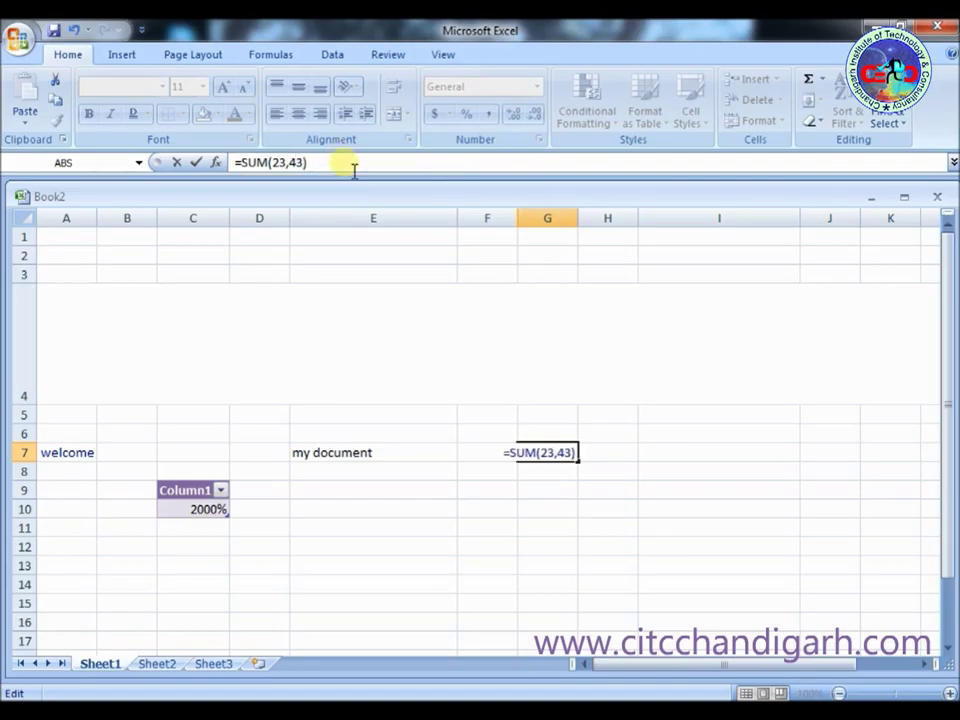
{"action": "key", "text": "Return"}
{"action": "left_click", "coordinate": [568, 454]}
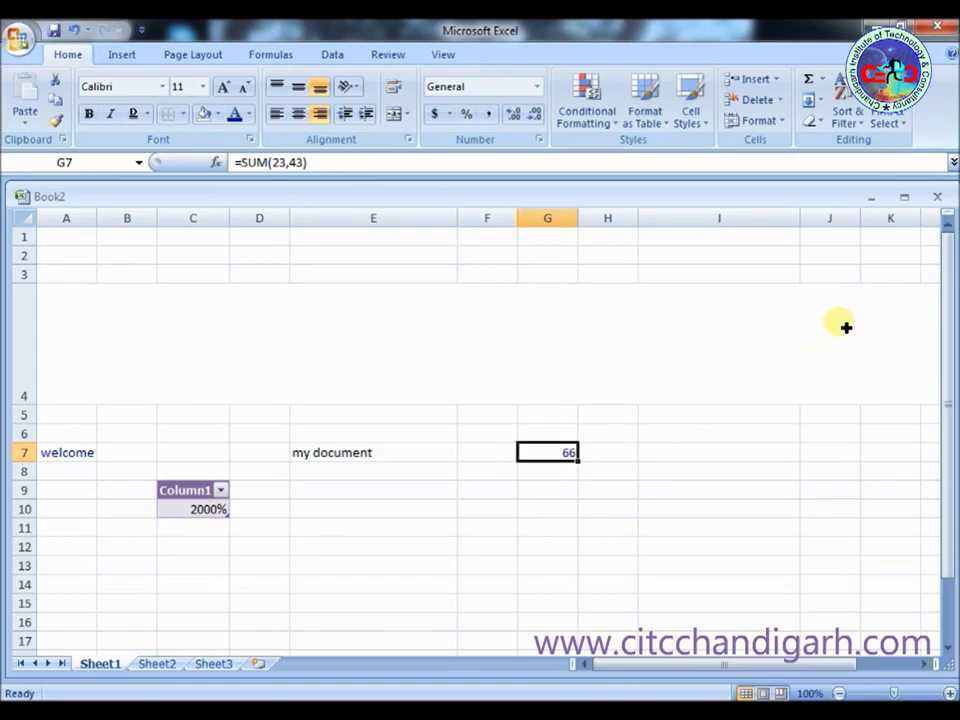
Step: Find "my" on the sheet and replace it with "this is my" in cell E7
{"action": "left_click", "coordinate": [908, 125]}
{"action": "left_click", "coordinate": [836, 146]}
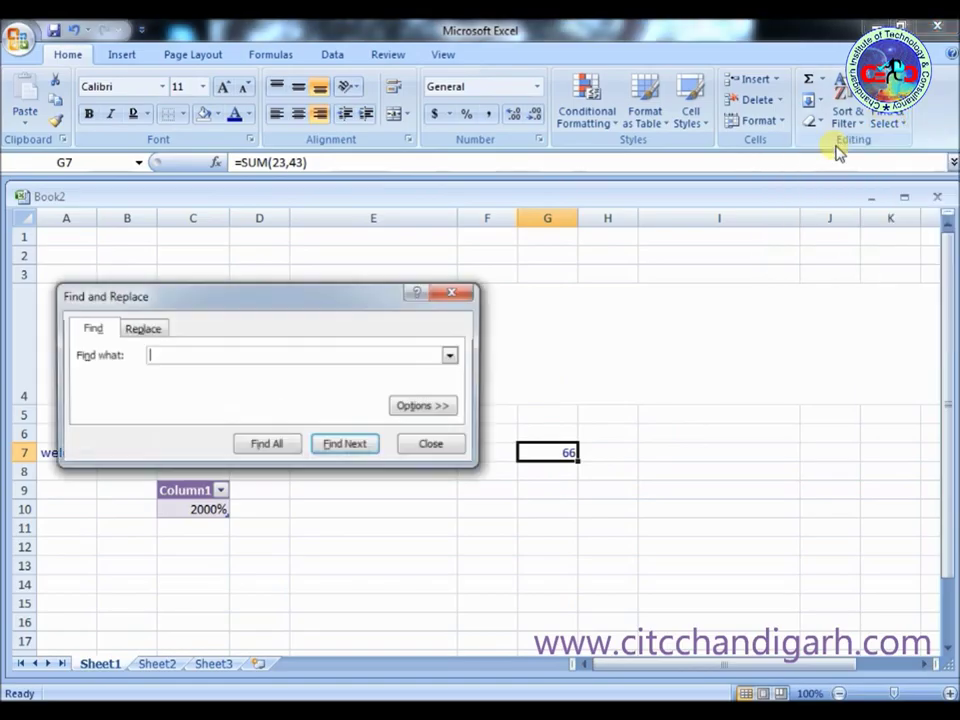
{"action": "left_click_drag", "start_coordinate": [333, 298], "coordinate": [645, 491]}
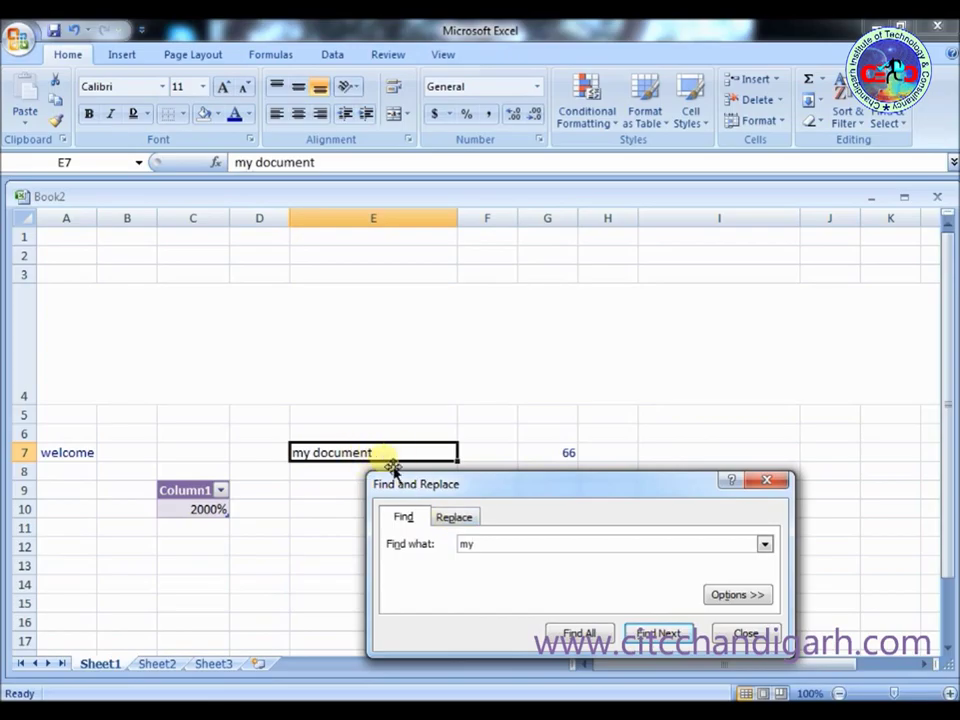
{"action": "left_click", "coordinate": [455, 518]}
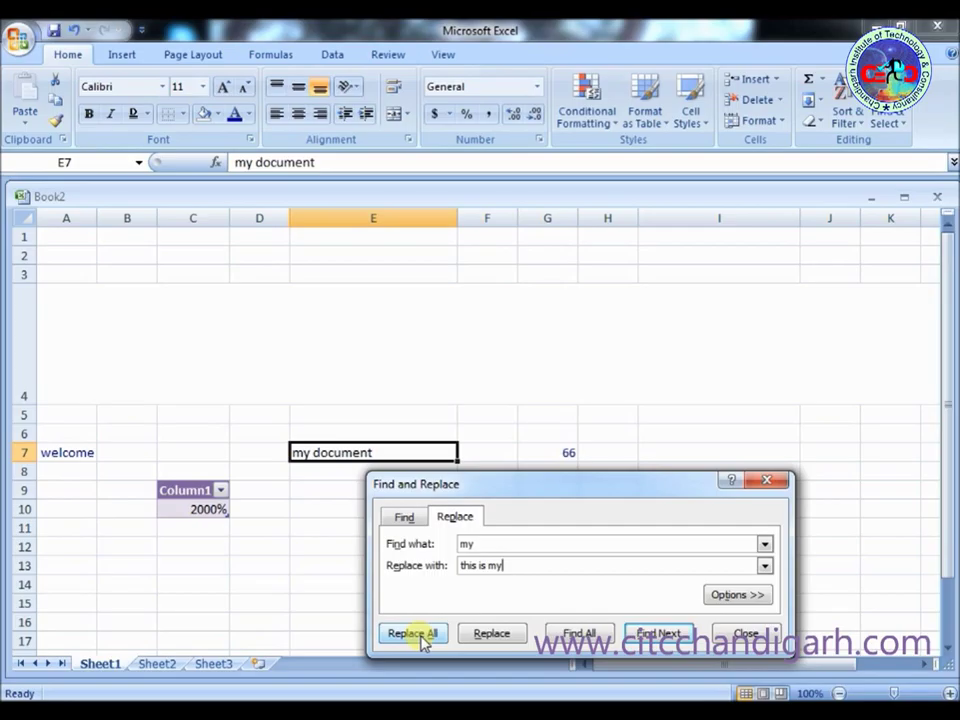
{"action": "left_click", "coordinate": [491, 634]}
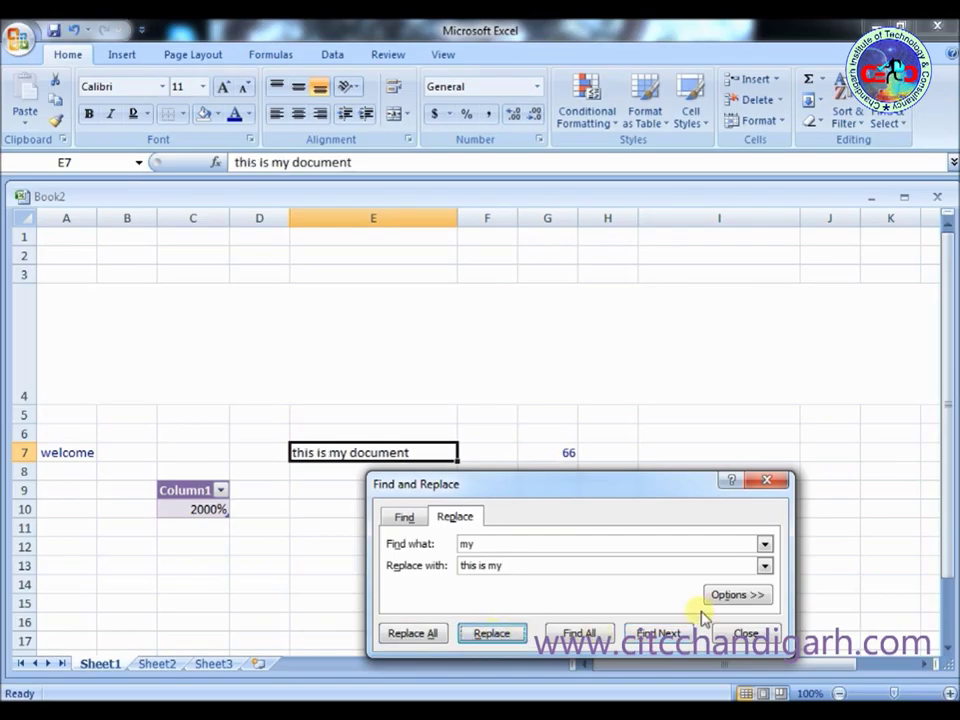
{"action": "left_click", "coordinate": [763, 636]}
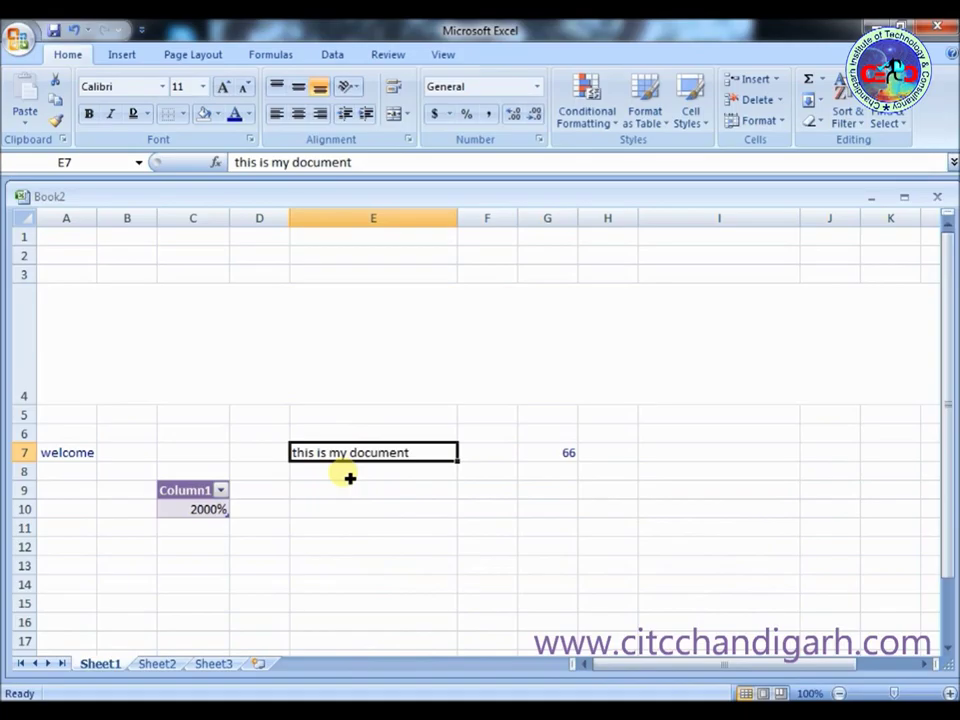
Step: Set the font of cell E7 to Adobe Fan Heiti Std B and underline its text
{"action": "left_click", "coordinate": [405, 242]}
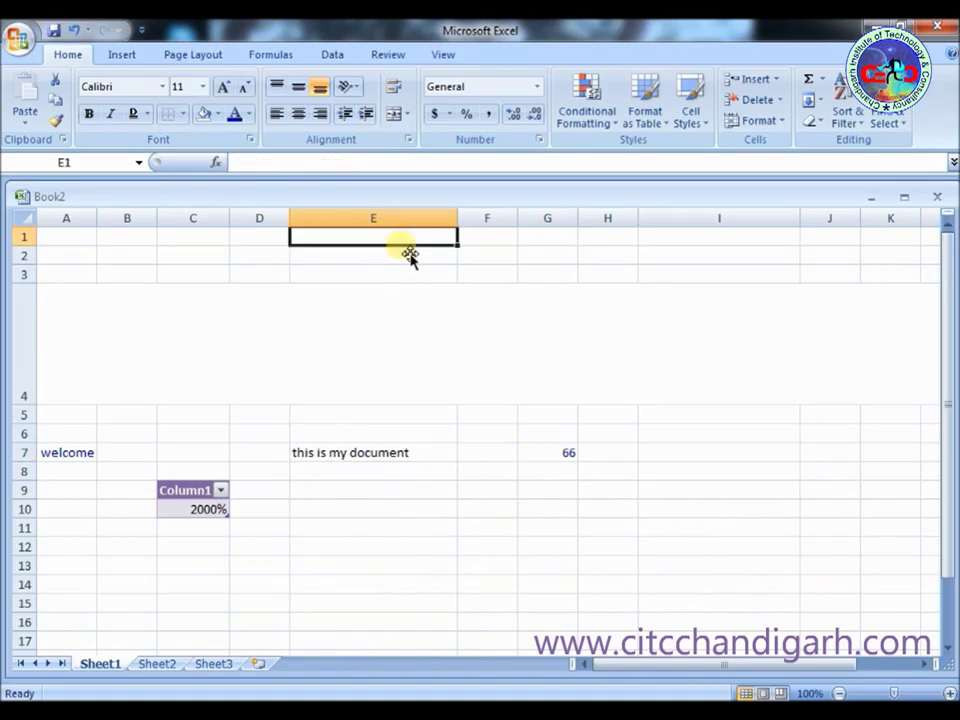
{"action": "left_click", "coordinate": [410, 254]}
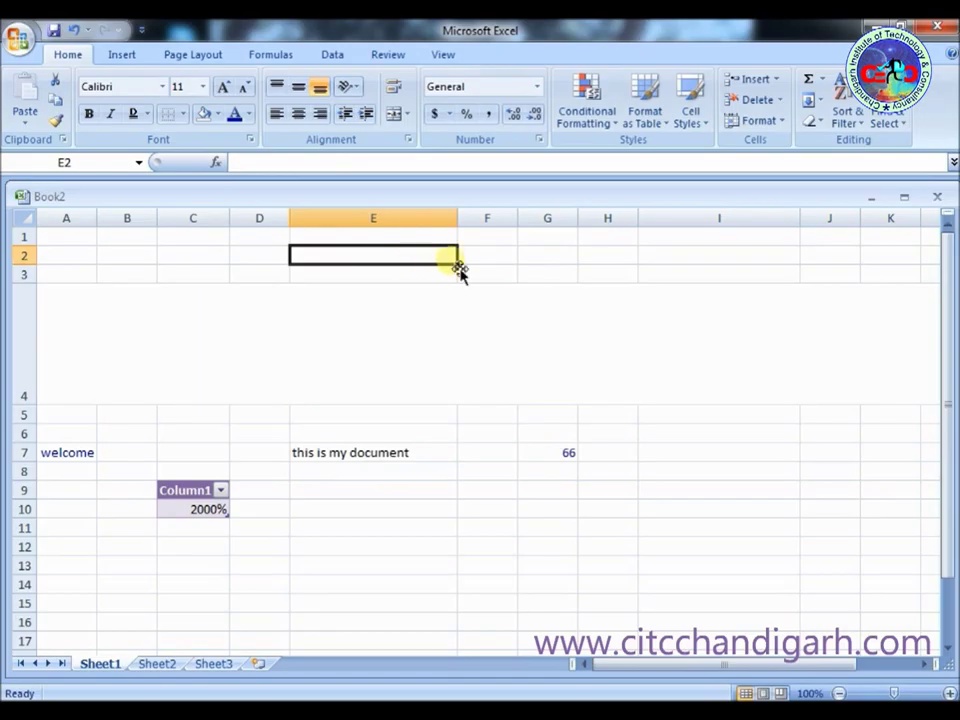
{"action": "left_click", "coordinate": [361, 453]}
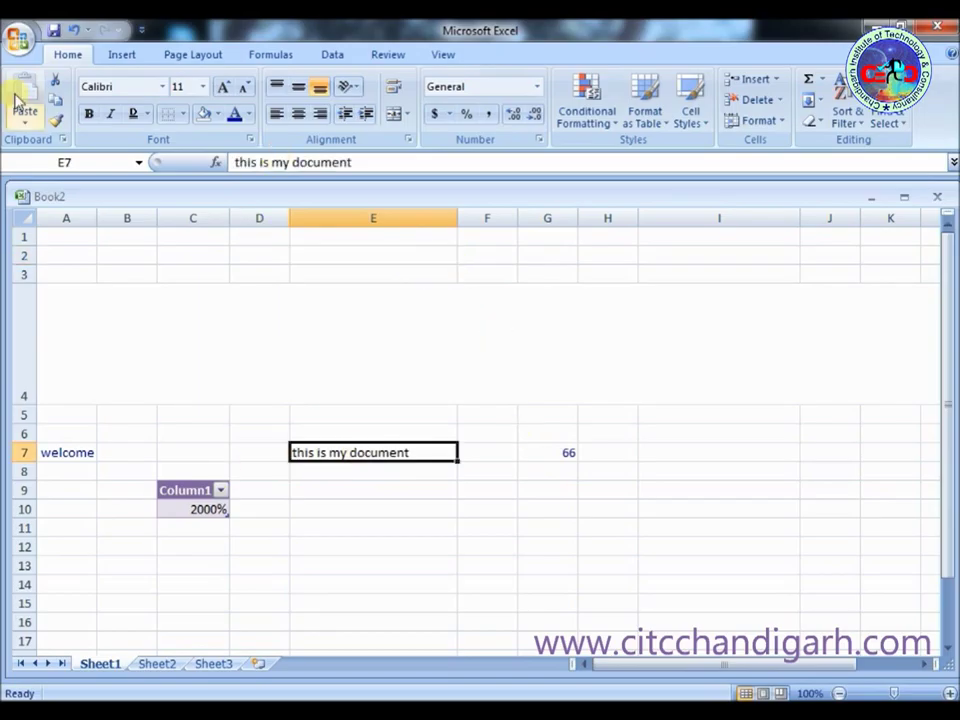
{"action": "left_click", "coordinate": [162, 86]}
{"action": "left_click", "coordinate": [164, 87]}
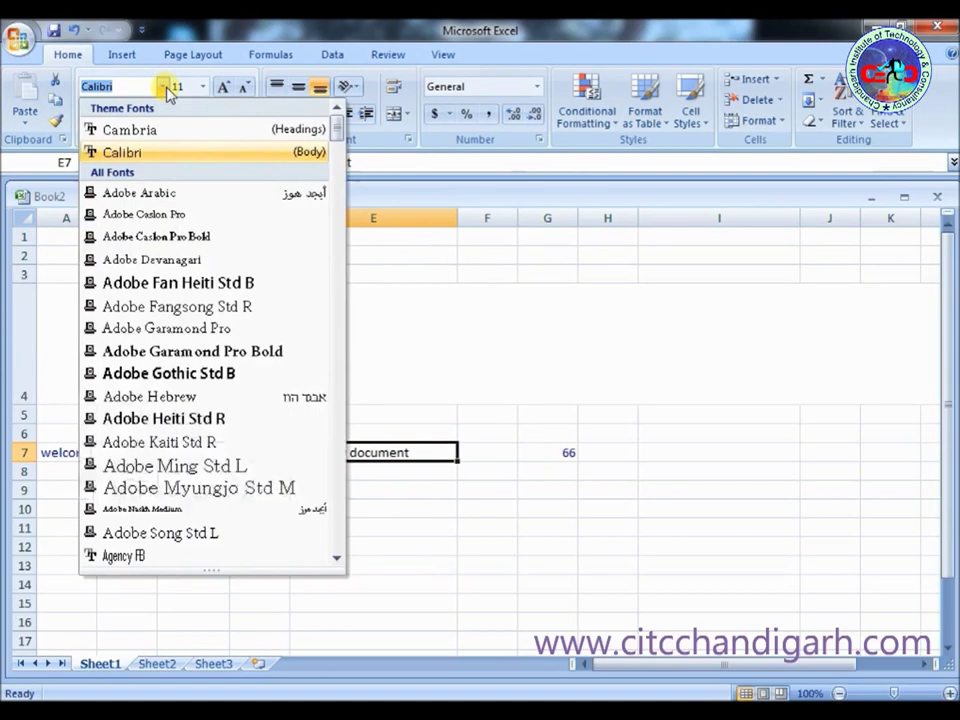
{"action": "left_click", "coordinate": [155, 283]}
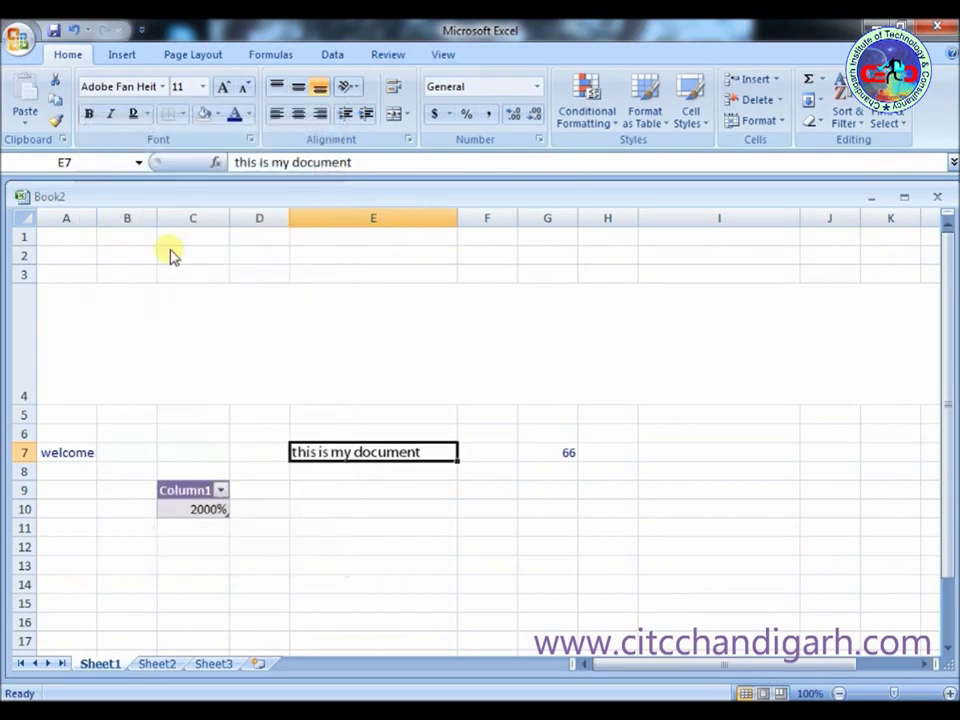
{"action": "left_click", "coordinate": [133, 114]}
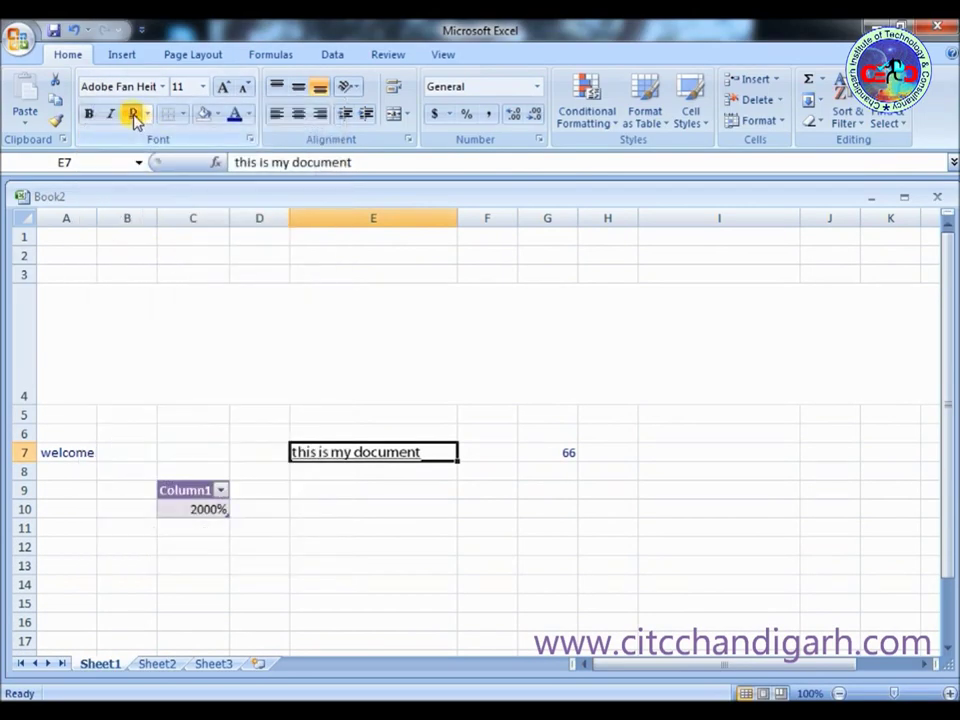
Step: Change the font color of the whole "this is my document" text in E7 to light blue
{"action": "double_click", "coordinate": [438, 456]}
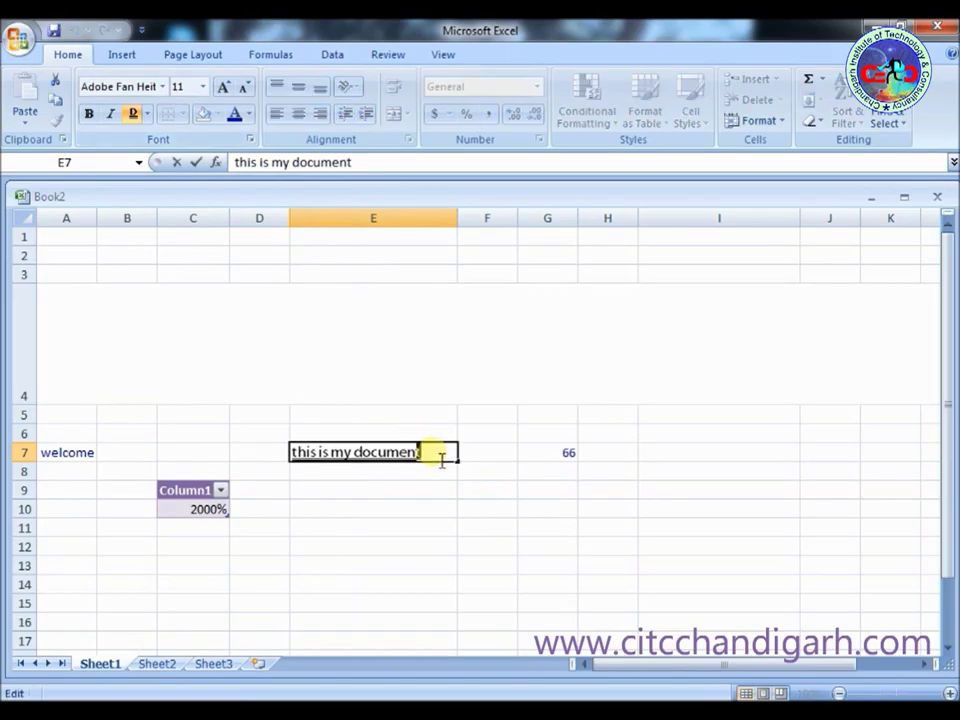
{"action": "left_click_drag", "start_coordinate": [441, 461], "coordinate": [375, 414]}
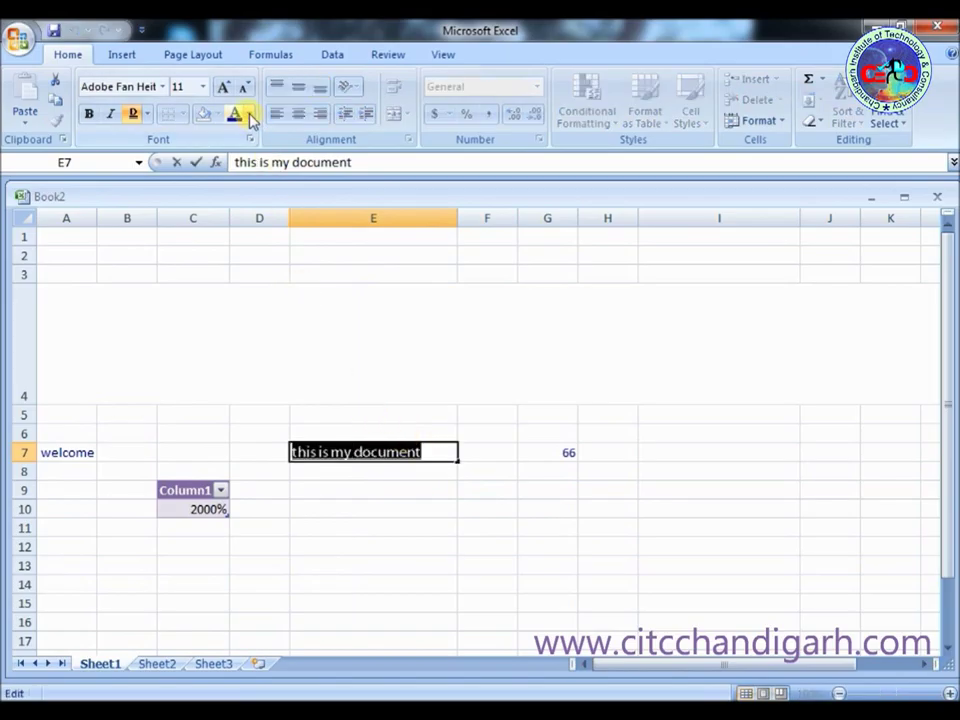
{"action": "left_click", "coordinate": [250, 116]}
{"action": "left_click", "coordinate": [276, 205]}
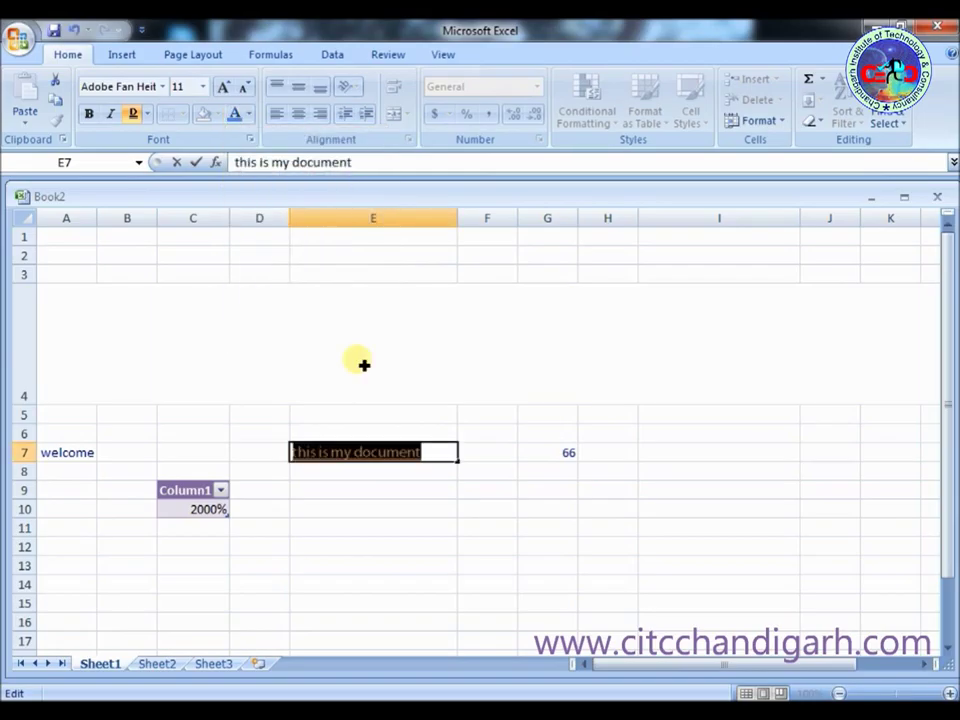
{"action": "left_click", "coordinate": [396, 542]}
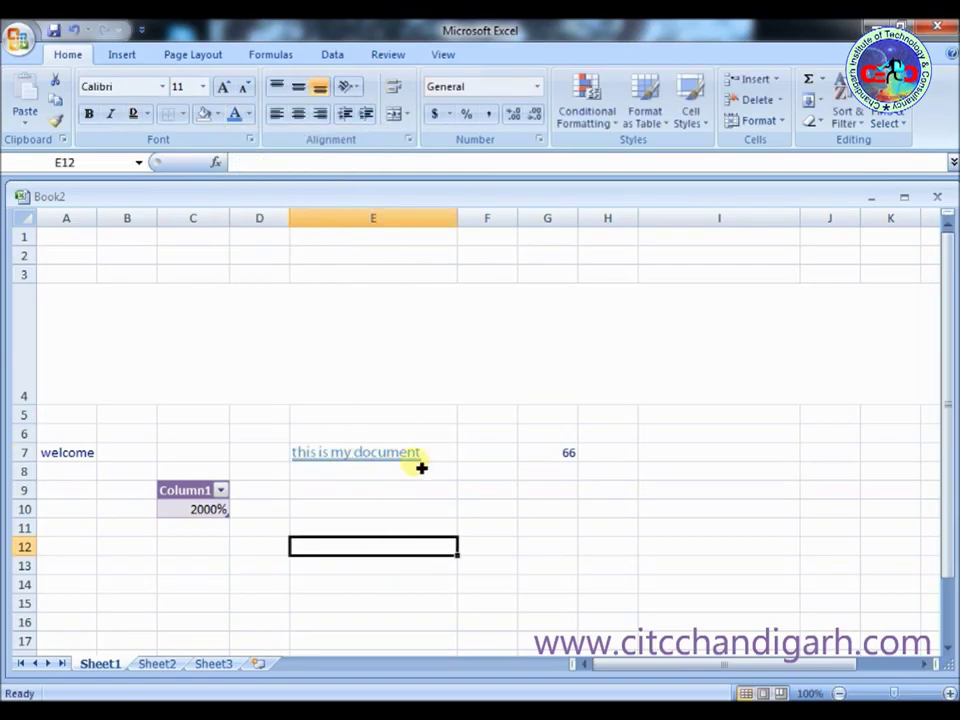
{"action": "left_click", "coordinate": [379, 458]}
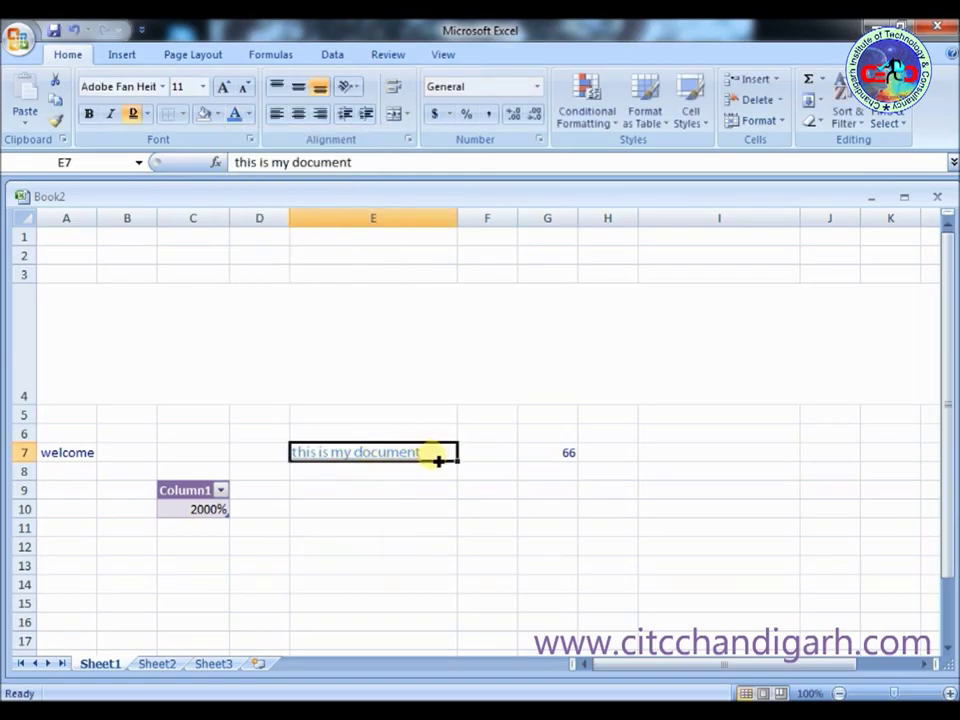
{"action": "left_click_drag", "start_coordinate": [438, 461], "coordinate": [369, 454]}
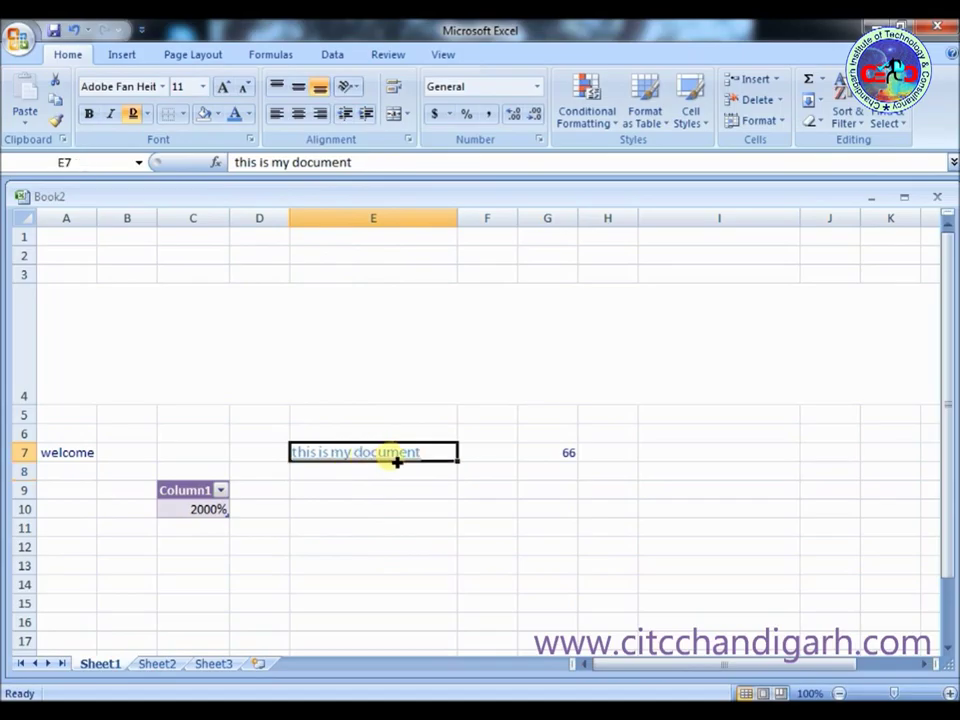
{"action": "double_click", "coordinate": [398, 463]}
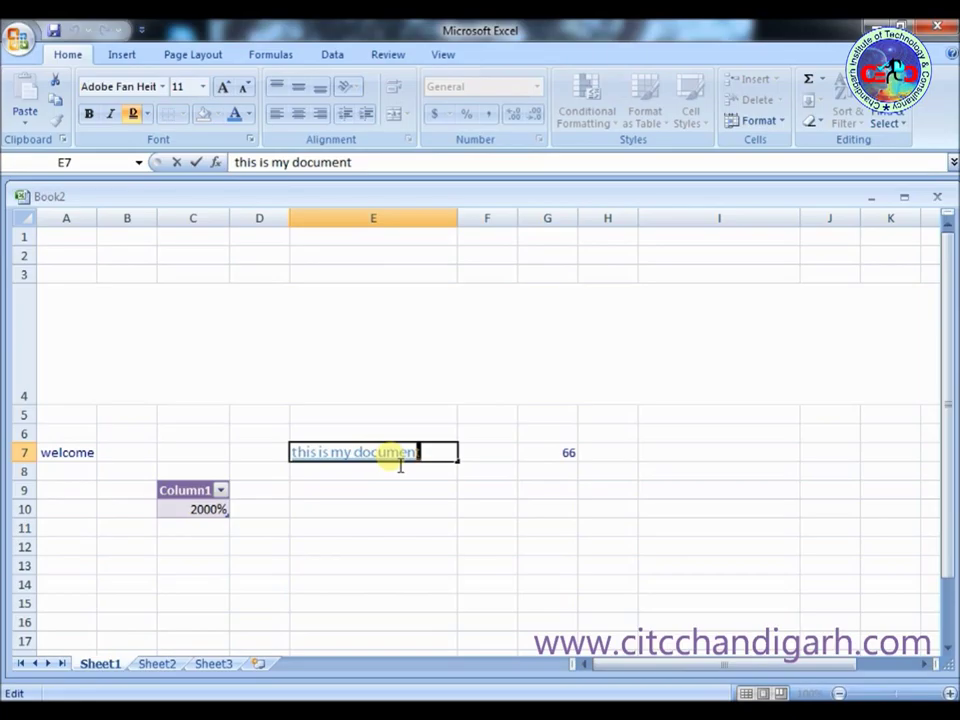
{"action": "key", "text": "shift+Left"}
{"action": "key", "text": "shift+Left"}
{"action": "key", "text": "shift+Left"}
{"action": "key", "text": "shift+Left"}
{"action": "key", "text": "shift+Left"}
{"action": "key", "text": "shift+Left"}
{"action": "key", "text": "shift+Left"}
{"action": "key", "text": "shift+Left"}
{"action": "key", "text": "shift+Left"}
{"action": "key", "text": "shift+Left"}
{"action": "key", "text": "shift+Left"}
{"action": "key", "text": "shift+Left"}
{"action": "key", "text": "shift+Left"}
{"action": "key", "text": "shift+Left"}
{"action": "key", "text": "shift+Left"}
{"action": "key", "text": "shift+Left"}
{"action": "key", "text": "shift+Left"}
{"action": "key", "text": "shift+Left"}
{"action": "key", "text": "shift+Left"}
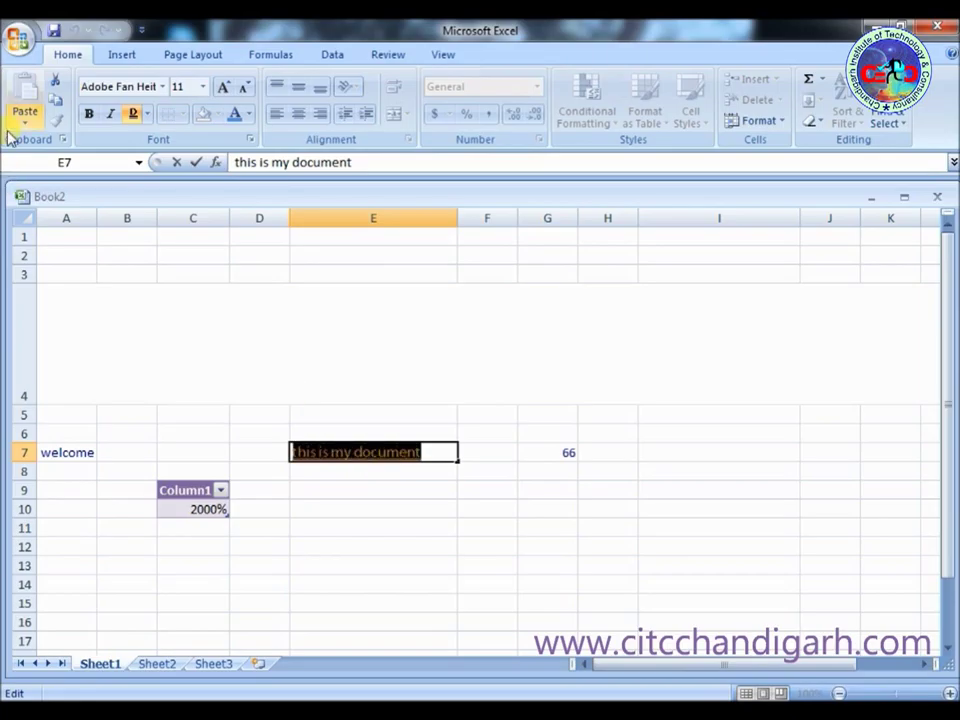
{"action": "left_click", "coordinate": [375, 416]}
Step: Copy the formatting of cell E7 onto the "welcome" text in A7 with Format Painter
{"action": "left_click", "coordinate": [390, 454]}
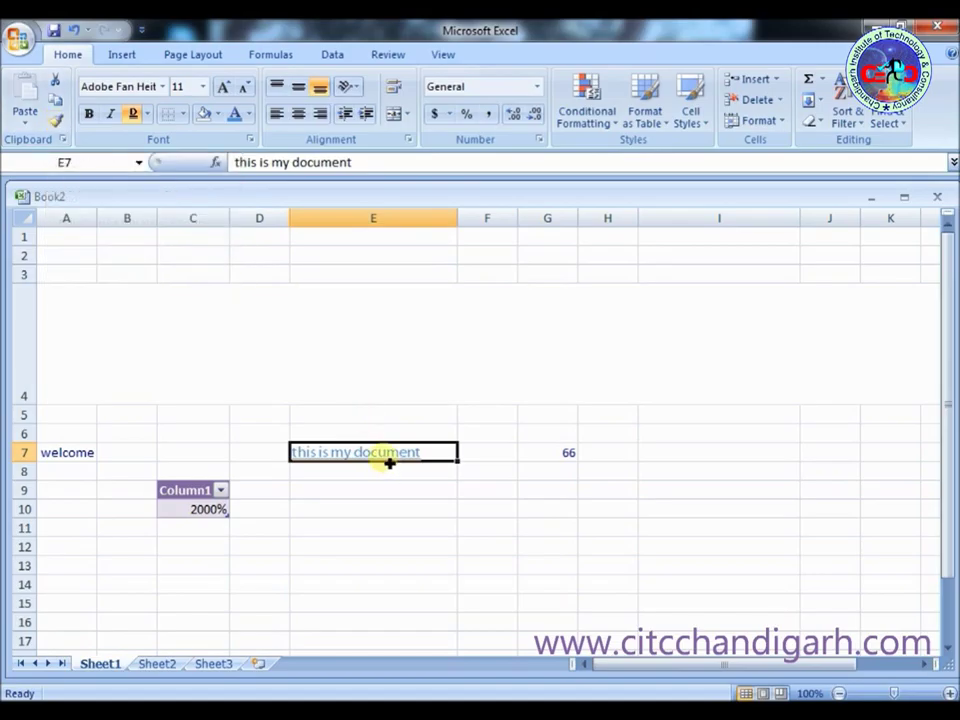
{"action": "left_click", "coordinate": [55, 119]}
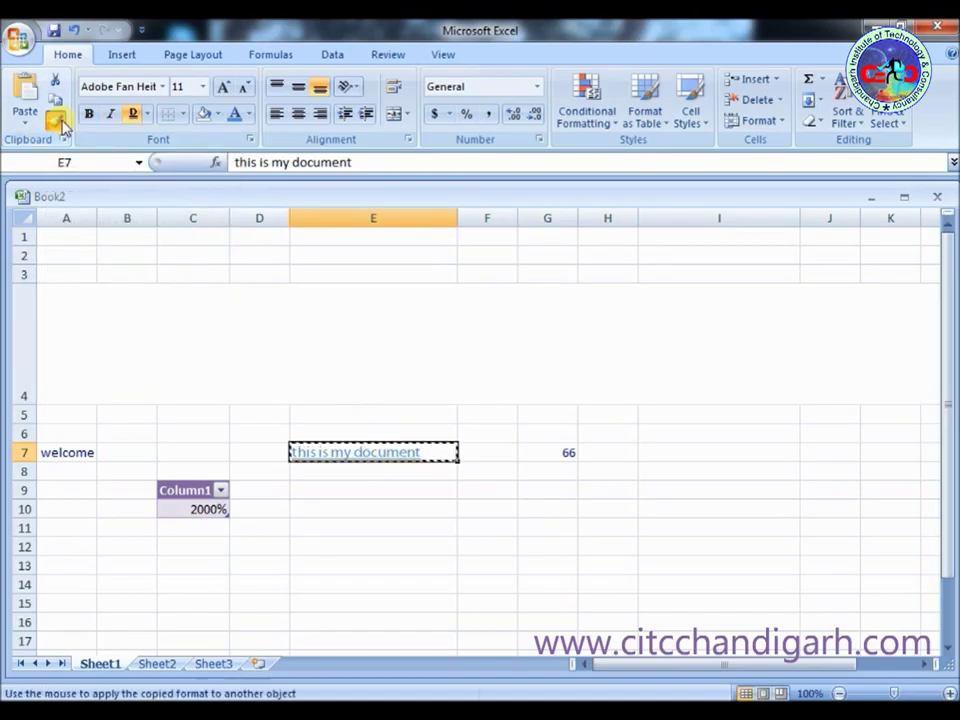
{"action": "left_click", "coordinate": [72, 456]}
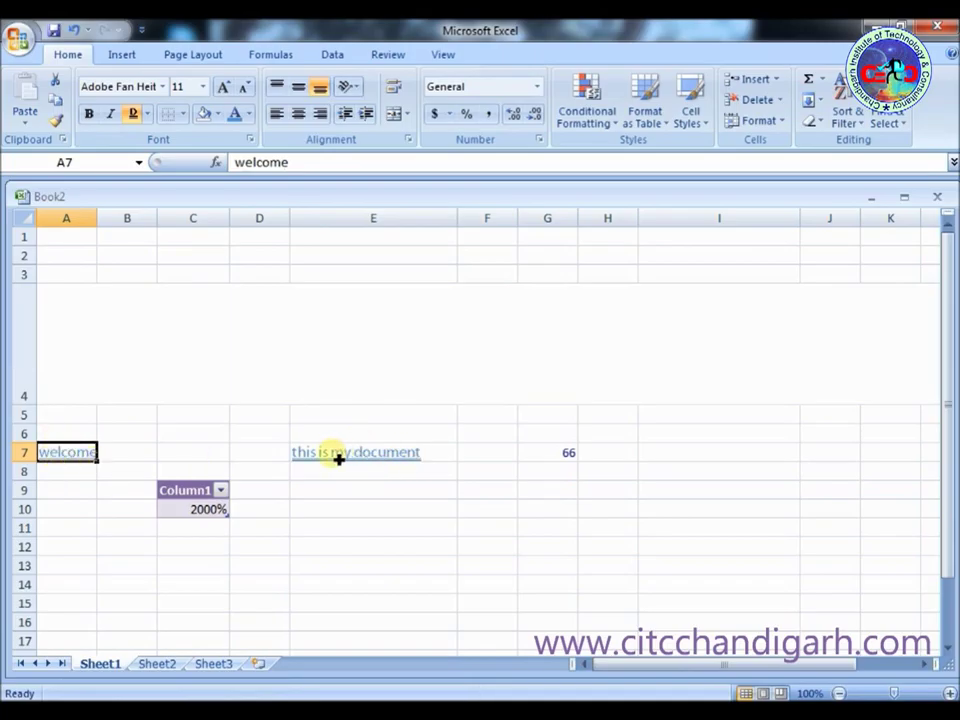
{"action": "left_click", "coordinate": [356, 526]}
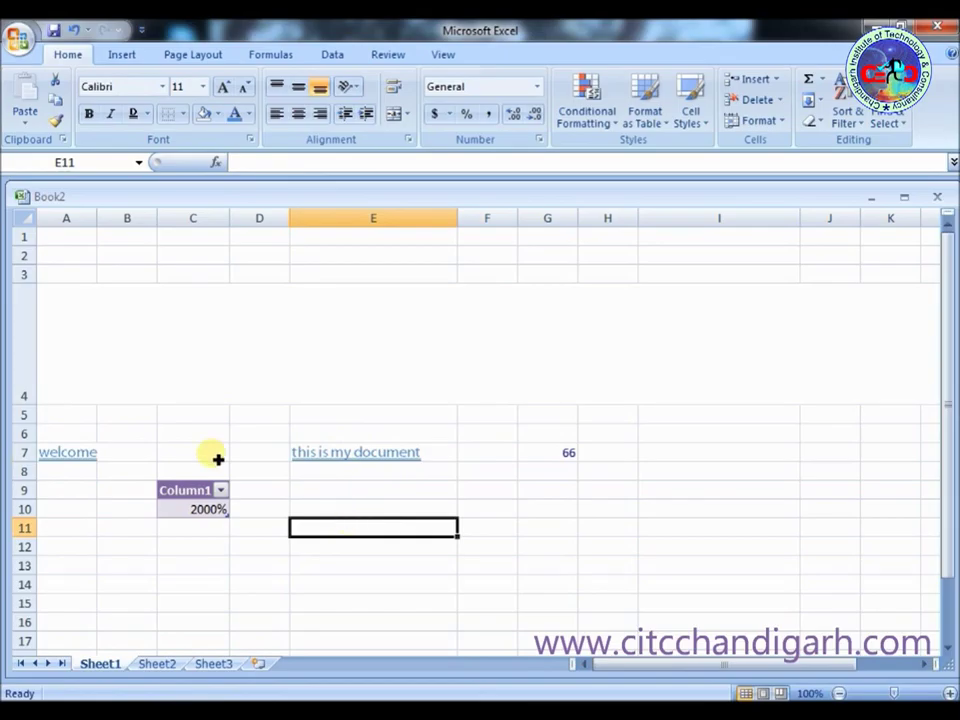
Step: Copy the "this is my document" cell E7 and paste it into cell E10
{"action": "left_click", "coordinate": [339, 454]}
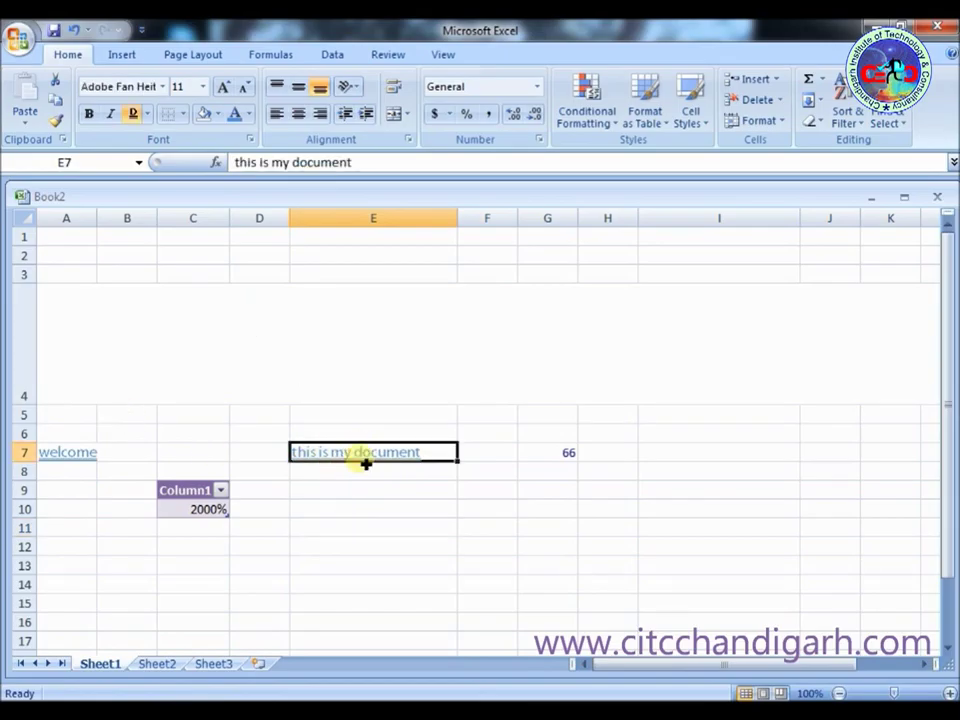
{"action": "left_click", "coordinate": [57, 104]}
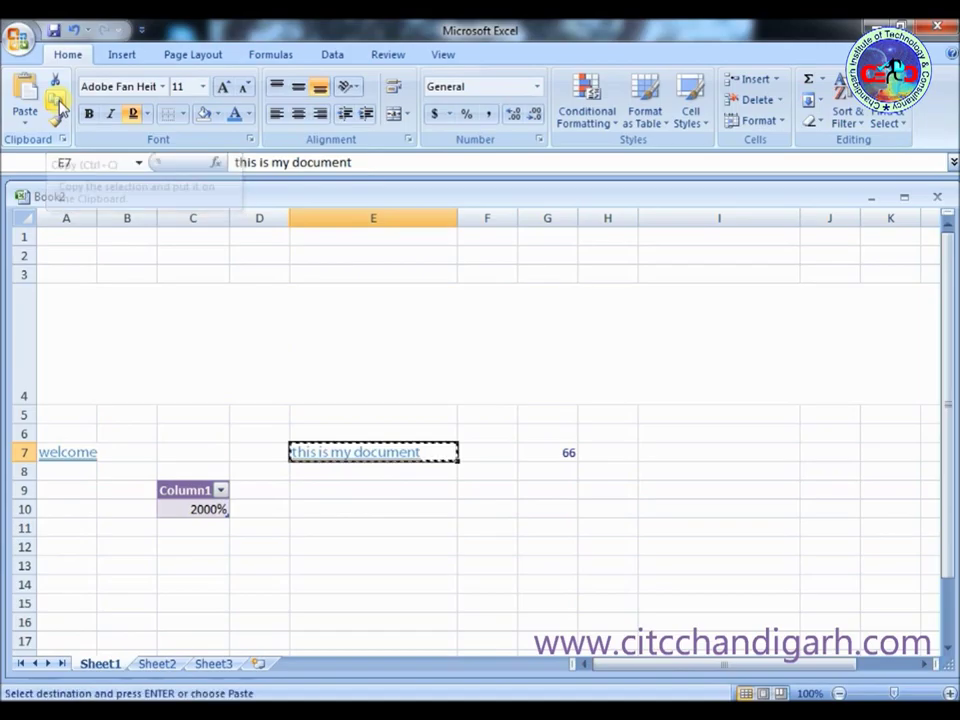
{"action": "left_click", "coordinate": [399, 510]}
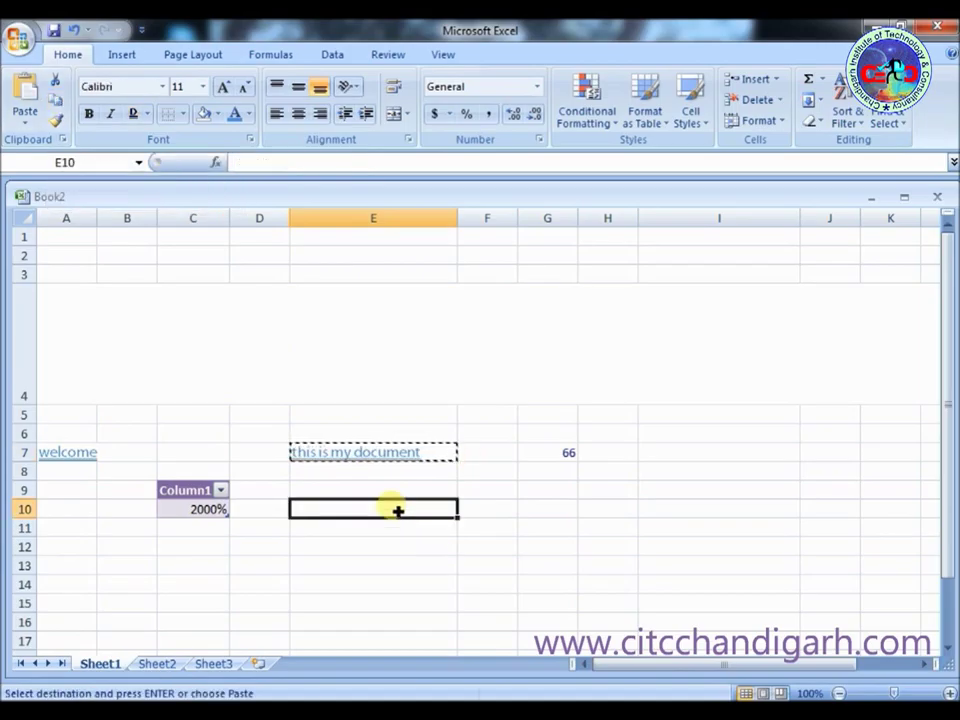
{"action": "left_click", "coordinate": [26, 97]}
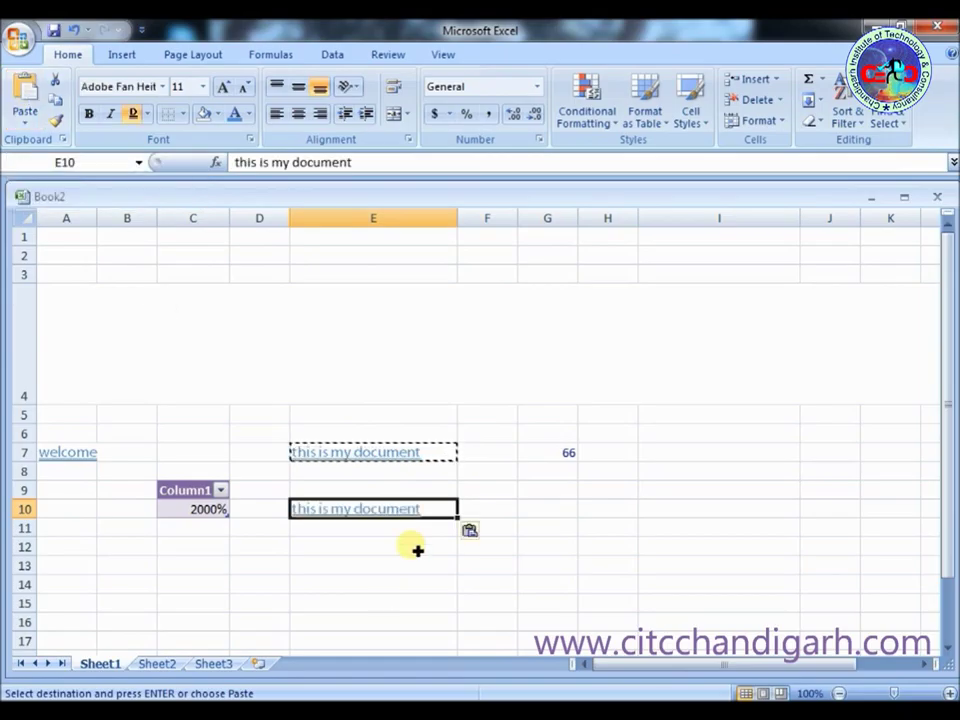
{"action": "left_click", "coordinate": [508, 548]}
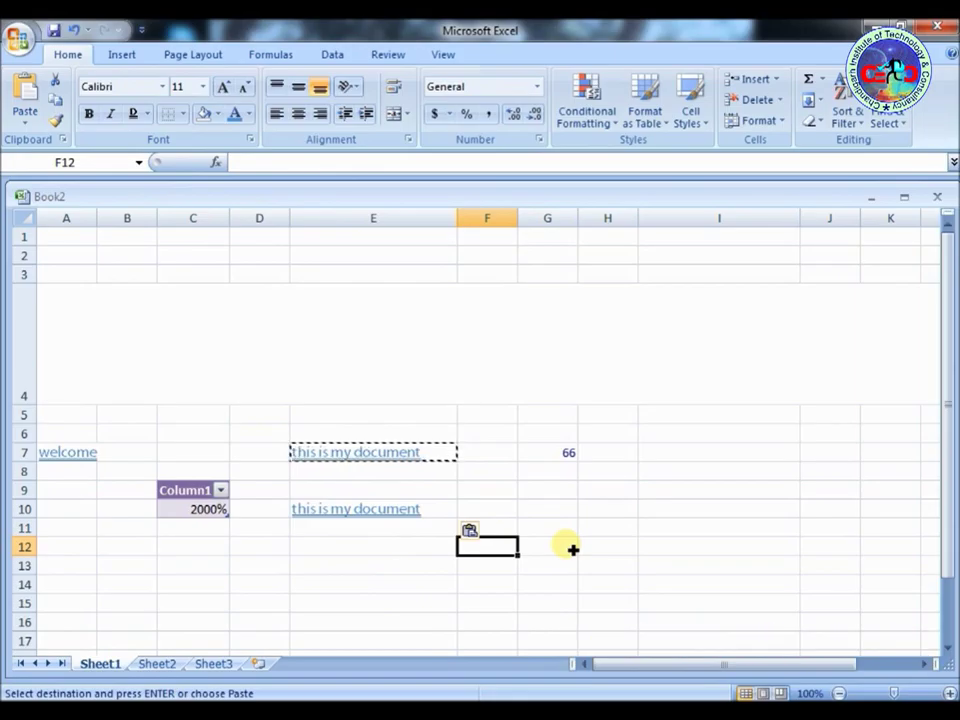